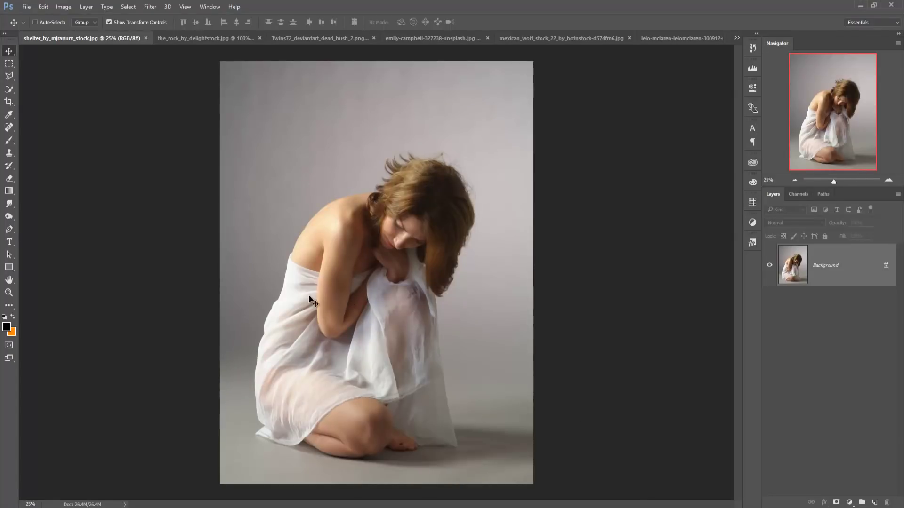
Select the Pen Tool and zoom to 200% on the woman's feet
{"action": "right_click", "coordinate": [10, 231]}
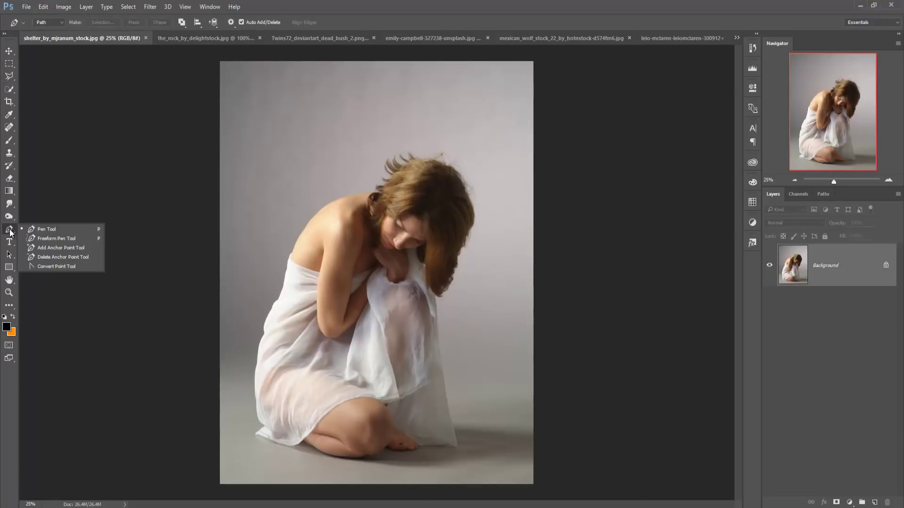
{"action": "left_click", "coordinate": [42, 235]}
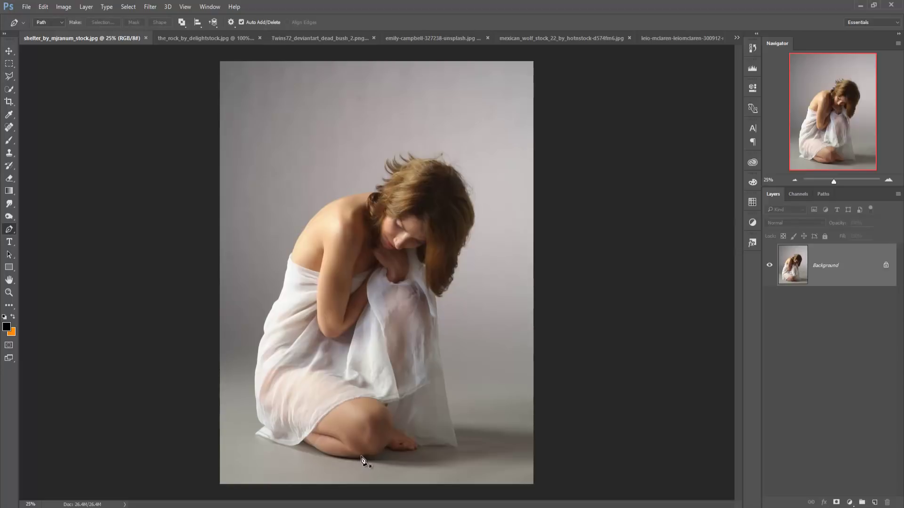
{"action": "key", "text": "ctrl+plus"}
{"action": "key", "text": "ctrl+plus"}
{"action": "key", "text": "ctrl+plus"}
{"action": "key", "text": "ctrl+plus"}
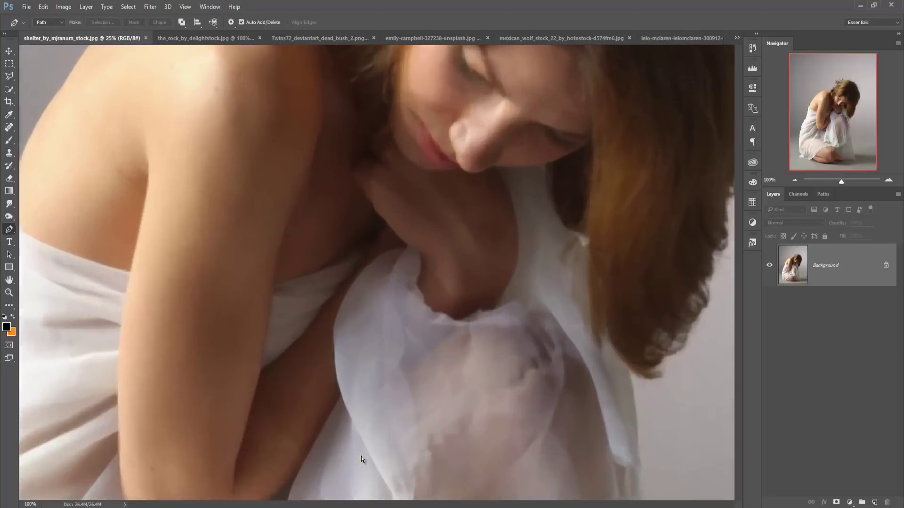
{"action": "key", "text": "ctrl+plus"}
{"action": "left_click_drag", "start_coordinate": [370, 457], "coordinate": [383, 135]}
{"action": "mouse_move", "coordinate": [424, 377]}
{"action": "left_mouse_down"}
{"action": "mouse_move", "coordinate": [409, 210]}
{"action": "mouse_move", "coordinate": [450, 53]}
{"action": "left_mouse_up"}
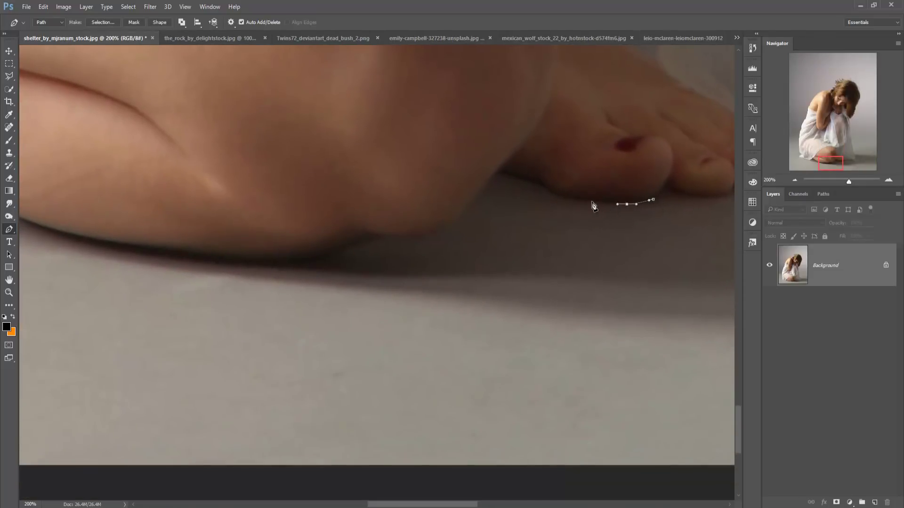
Trace the pen path under the toes, along the foot and the cloth hem and fold
{"action": "left_click", "coordinate": [542, 194]}
{"action": "left_click", "coordinate": [374, 236]}
{"action": "left_click_drag", "start_coordinate": [337, 258], "coordinate": [612, 212]}
{"action": "left_click", "coordinate": [367, 208]}
{"action": "left_click_drag", "start_coordinate": [330, 197], "coordinate": [565, 226]}
{"action": "left_click", "coordinate": [266, 220]}
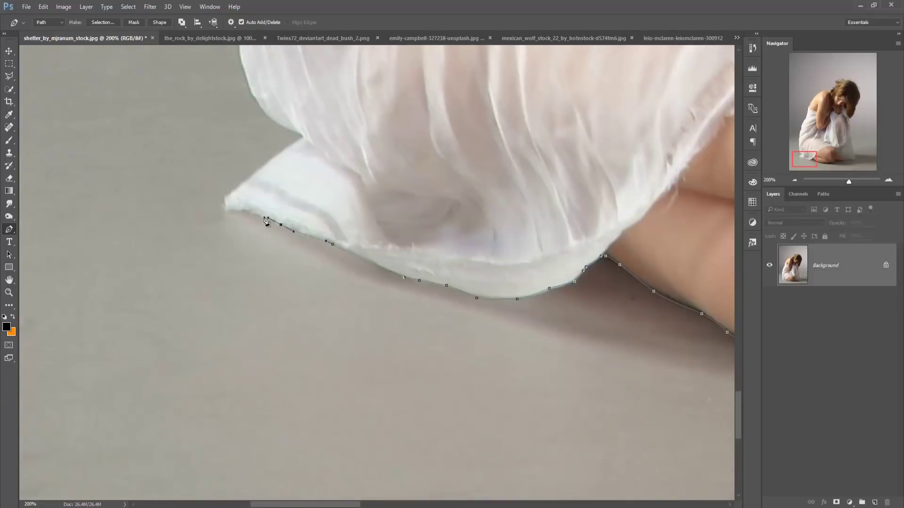
{"action": "left_click", "coordinate": [225, 208]}
{"action": "left_click", "coordinate": [254, 182]}
{"action": "left_click", "coordinate": [304, 145]}
{"action": "left_click", "coordinate": [271, 128]}
Continue the path up the cloth's left edge, around the shoulder and the hair
{"action": "left_click_drag", "start_coordinate": [294, 74], "coordinate": [404, 314]}
{"action": "left_click", "coordinate": [338, 158]}
{"action": "mouse_move", "coordinate": [338, 158]}
{"action": "left_mouse_down"}
{"action": "mouse_move", "coordinate": [343, 313]}
{"action": "mouse_move", "coordinate": [327, 313]}
{"action": "left_mouse_up"}
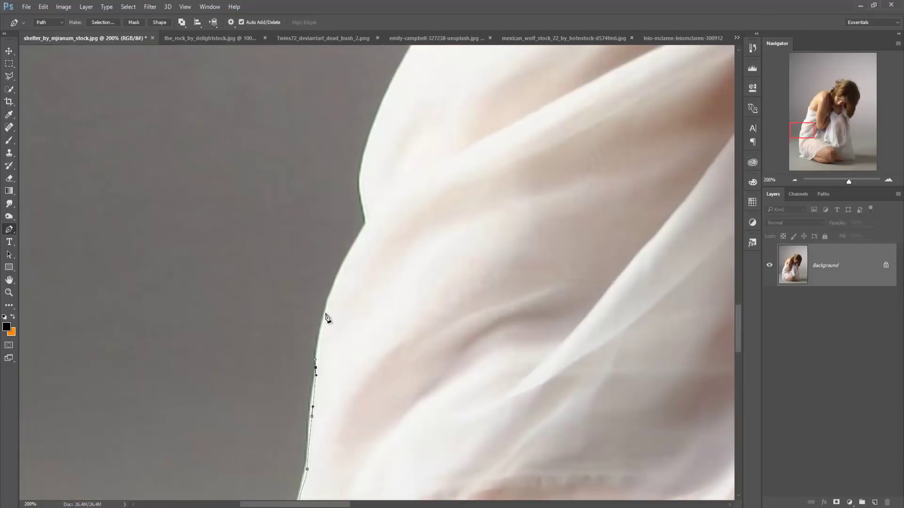
{"action": "left_click", "coordinate": [317, 176]}
{"action": "mouse_move", "coordinate": [313, 358]}
{"action": "left_mouse_down"}
{"action": "mouse_move", "coordinate": [396, 362]}
{"action": "mouse_move", "coordinate": [404, 494]}
{"action": "left_mouse_up"}
{"action": "left_click_drag", "start_coordinate": [423, 141], "coordinate": [471, 424]}
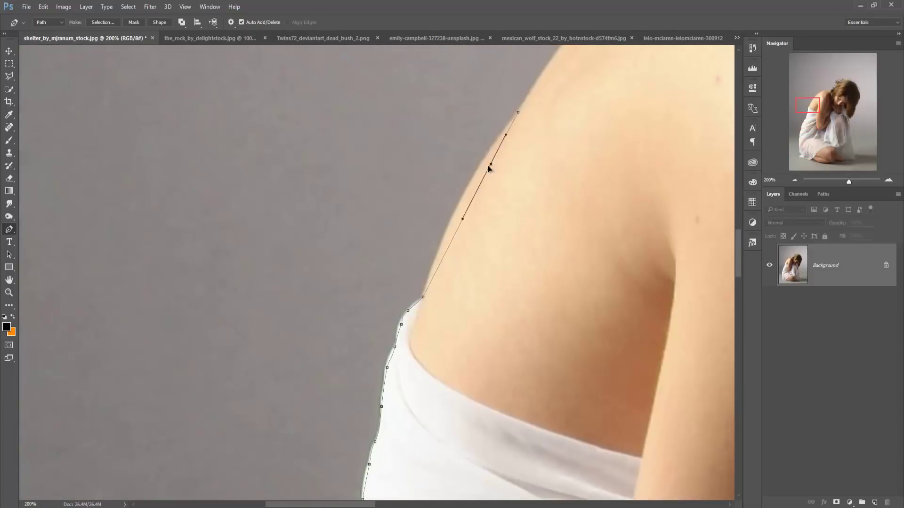
{"action": "left_click", "coordinate": [488, 237]}
{"action": "left_click_drag", "start_coordinate": [486, 235], "coordinate": [447, 202]}
{"action": "mouse_move", "coordinate": [445, 182]}
{"action": "left_mouse_down"}
{"action": "mouse_move", "coordinate": [502, 152]}
{"action": "mouse_move", "coordinate": [189, 212]}
{"action": "left_mouse_up"}
{"action": "left_click_drag", "start_coordinate": [329, 142], "coordinate": [377, 377]}
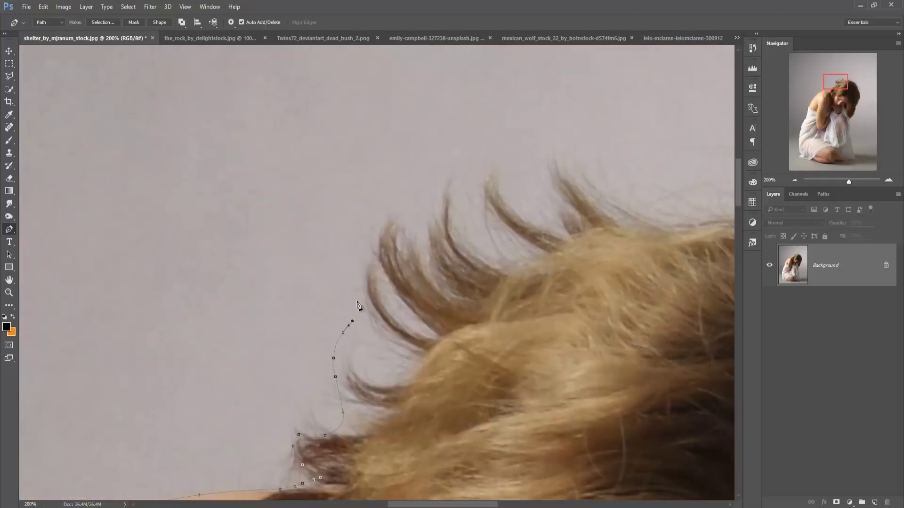
{"action": "left_click", "coordinate": [349, 192]}
{"action": "left_click_drag", "start_coordinate": [424, 188], "coordinate": [235, 142]}
{"action": "left_click", "coordinate": [500, 392]}
Trace down the right cloth edge and toes, closing the path at its start
{"action": "mouse_move", "coordinate": [343, 491]}
{"action": "left_mouse_down"}
{"action": "mouse_move", "coordinate": [344, 258]}
{"action": "mouse_move", "coordinate": [252, 222]}
{"action": "left_mouse_up"}
{"action": "left_click_drag", "start_coordinate": [263, 350], "coordinate": [265, 364]}
{"action": "mouse_move", "coordinate": [275, 431]}
{"action": "left_mouse_down"}
{"action": "mouse_move", "coordinate": [282, 311]}
{"action": "mouse_move", "coordinate": [210, 262]}
{"action": "mouse_move", "coordinate": [424, 141]}
{"action": "left_mouse_up"}
{"action": "left_click", "coordinate": [443, 295]}
{"action": "left_click", "coordinate": [410, 300]}
Turn the closed path into a selection with 0 feather radius and switch to the Move Tool
{"action": "key", "text": "ctrl+0"}
{"action": "right_click", "coordinate": [399, 225]}
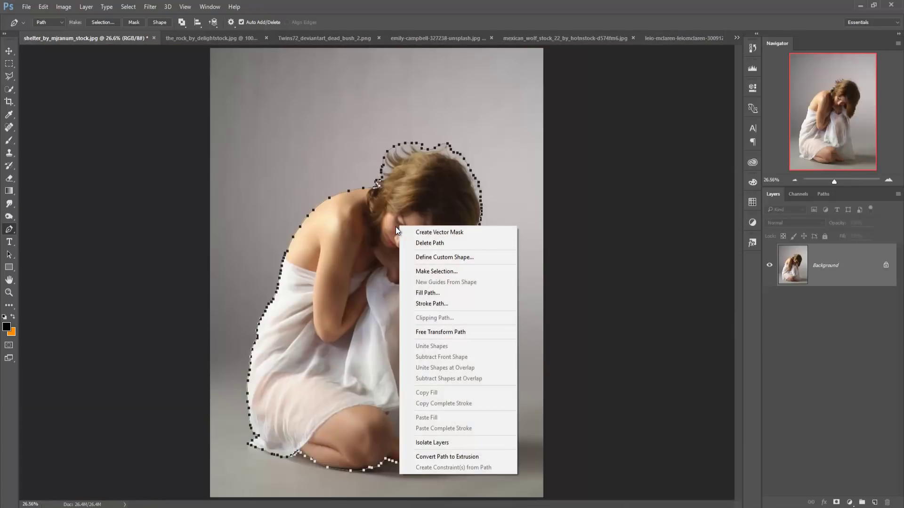
{"action": "left_click", "coordinate": [438, 272]}
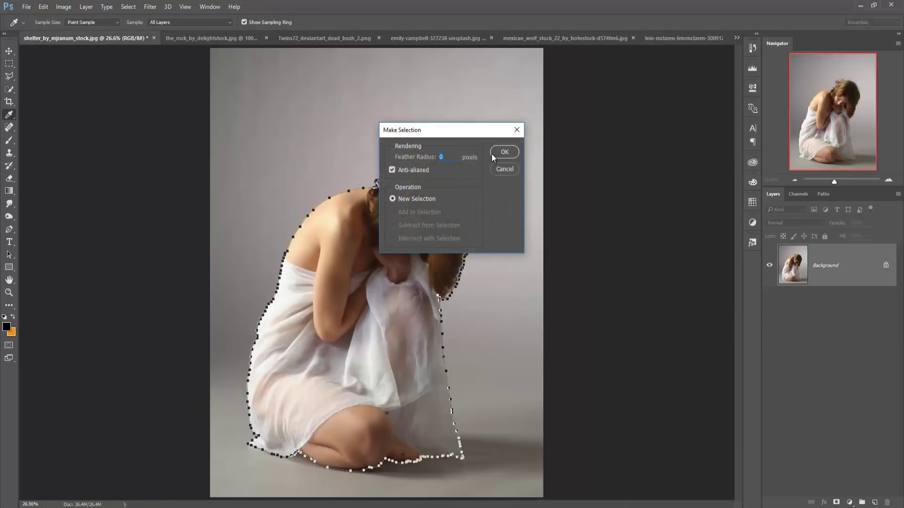
{"action": "left_click", "coordinate": [492, 155]}
{"action": "key", "text": "v"}
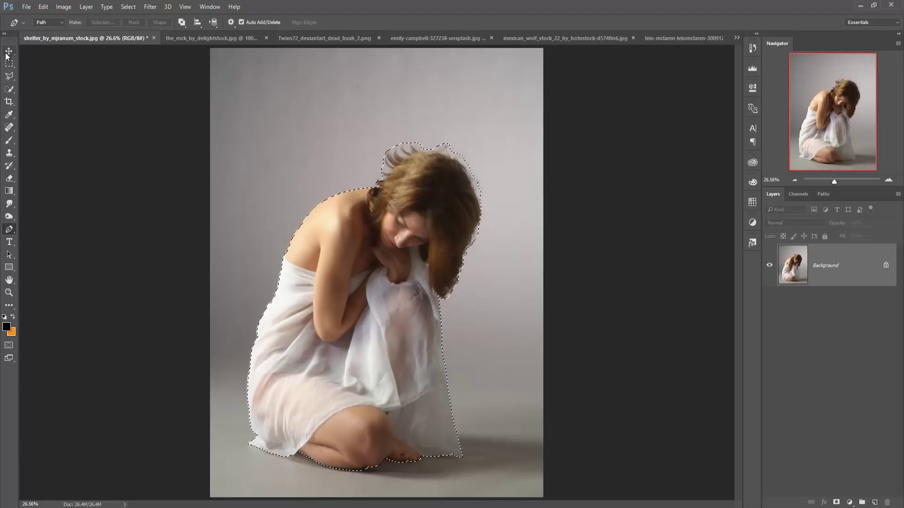
{"action": "left_click", "coordinate": [27, 7]}
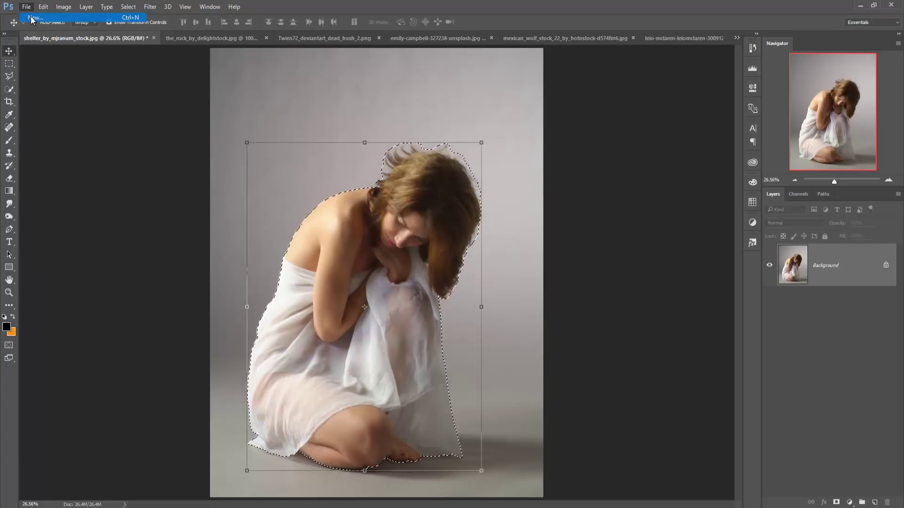
Create a new blank document from the 1280 px X 720 px preset
{"action": "left_click", "coordinate": [459, 137]}
{"action": "scroll", "coordinate": [431, 188], "scroll_direction": "up", "scroll_amount": 3}
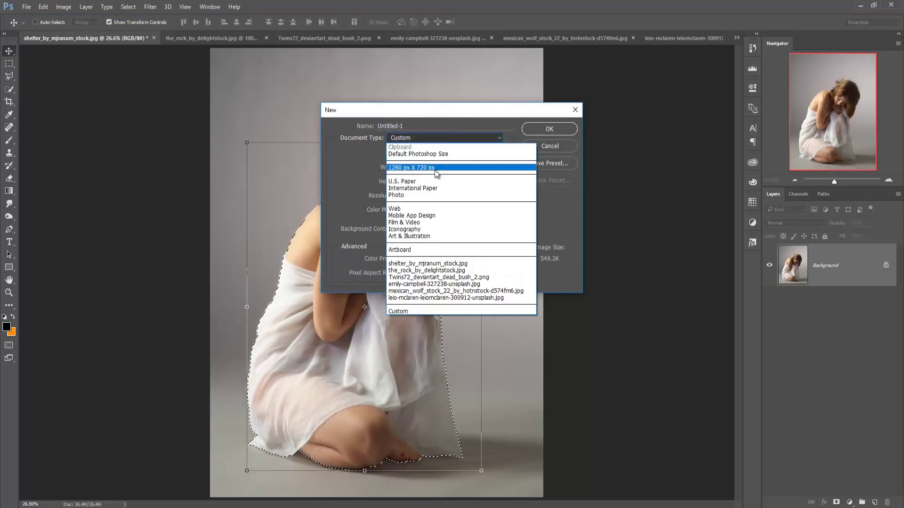
{"action": "left_click", "coordinate": [430, 169]}
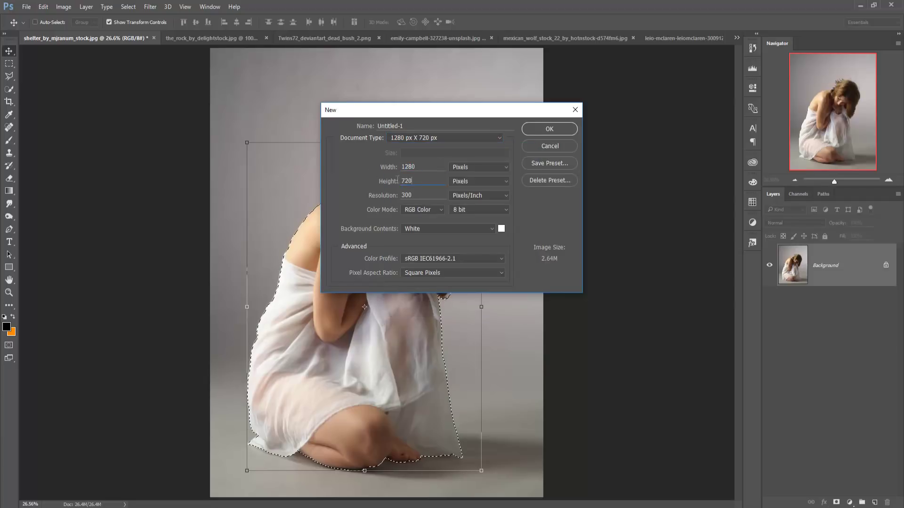
{"action": "left_click", "coordinate": [418, 196]}
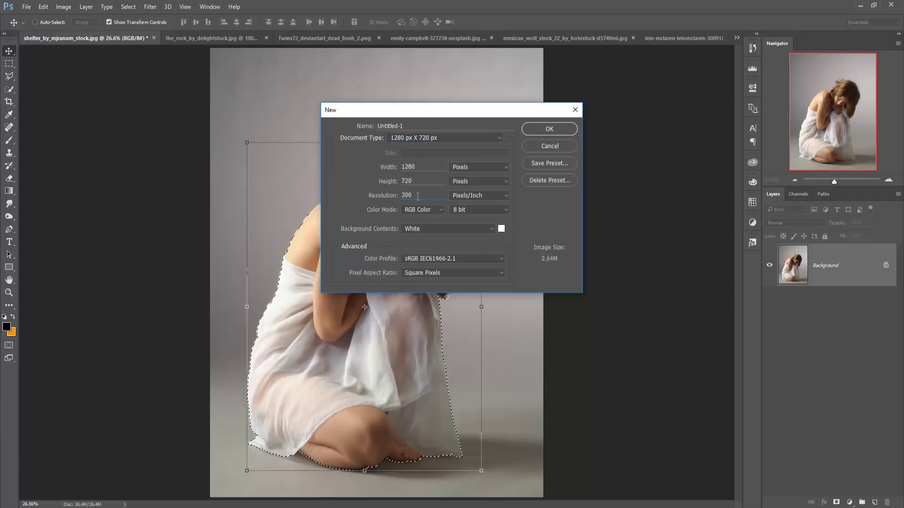
{"action": "left_click", "coordinate": [535, 131]}
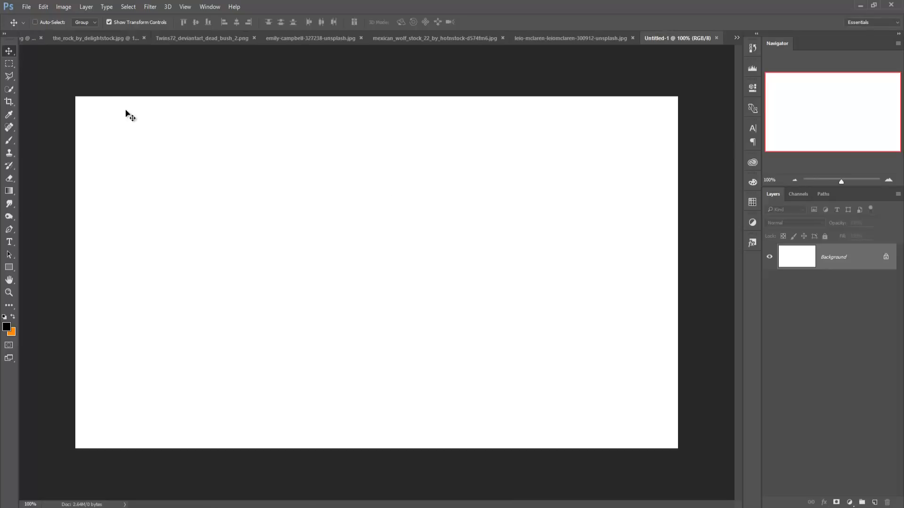
Float the calm sea photo in its own window beside the new canvas
{"action": "left_click", "coordinate": [737, 37]}
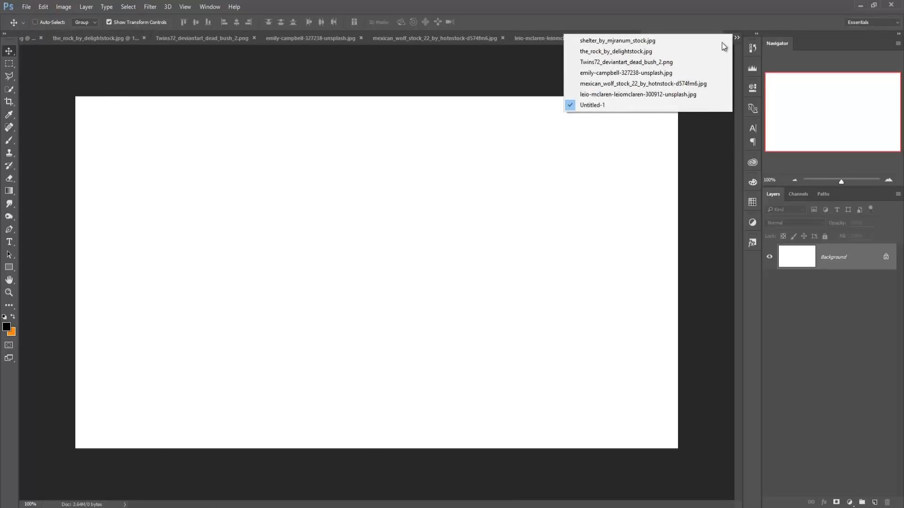
{"action": "left_click", "coordinate": [631, 94]}
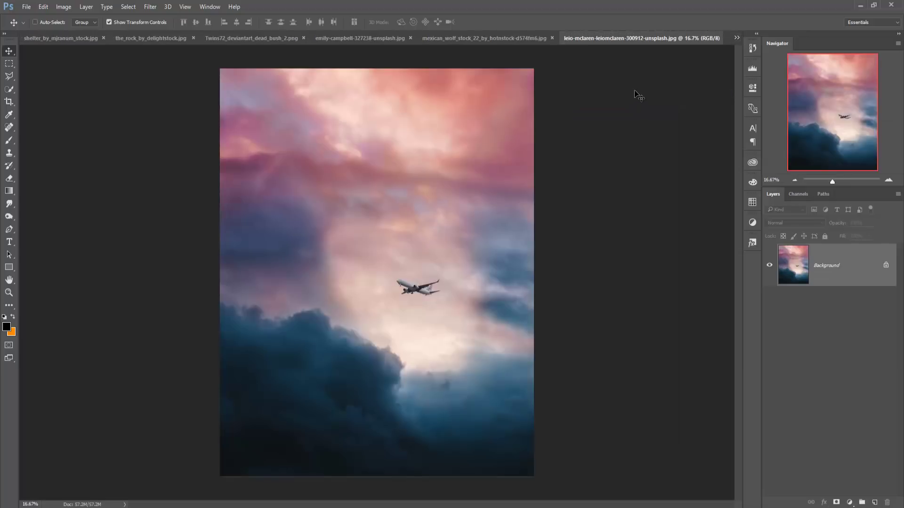
{"action": "left_click", "coordinate": [516, 37]}
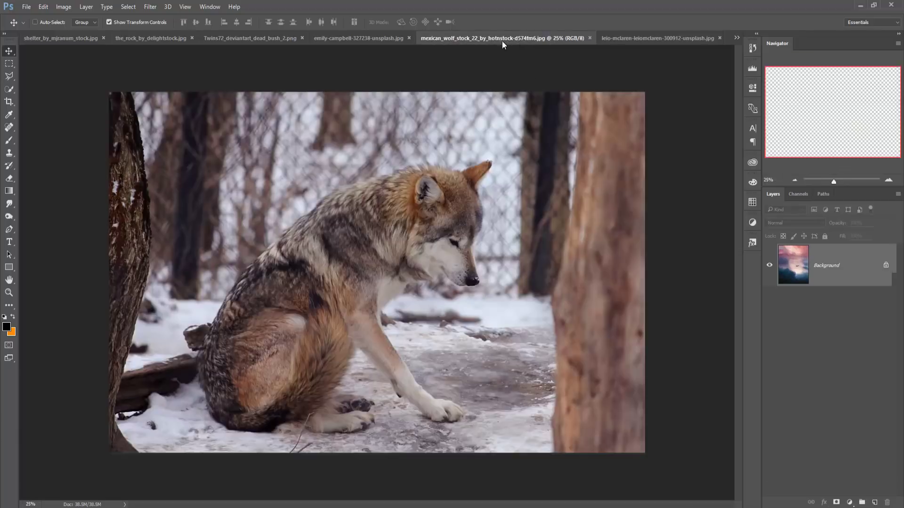
{"action": "left_click", "coordinate": [348, 38]}
{"action": "left_click_drag", "start_coordinate": [380, 37], "coordinate": [381, 61]}
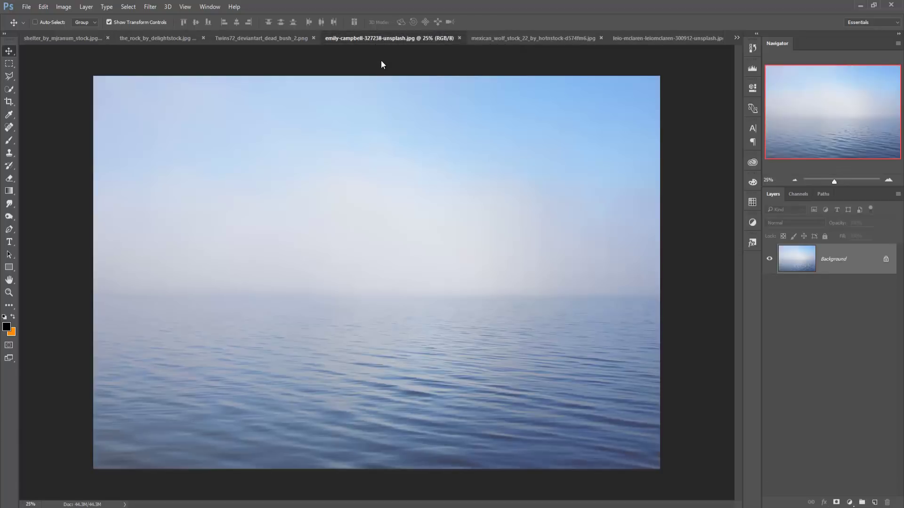
Copy the sea photo into Untitled-1 as Layer 1 and close its floating window
{"action": "left_click", "coordinate": [692, 38]}
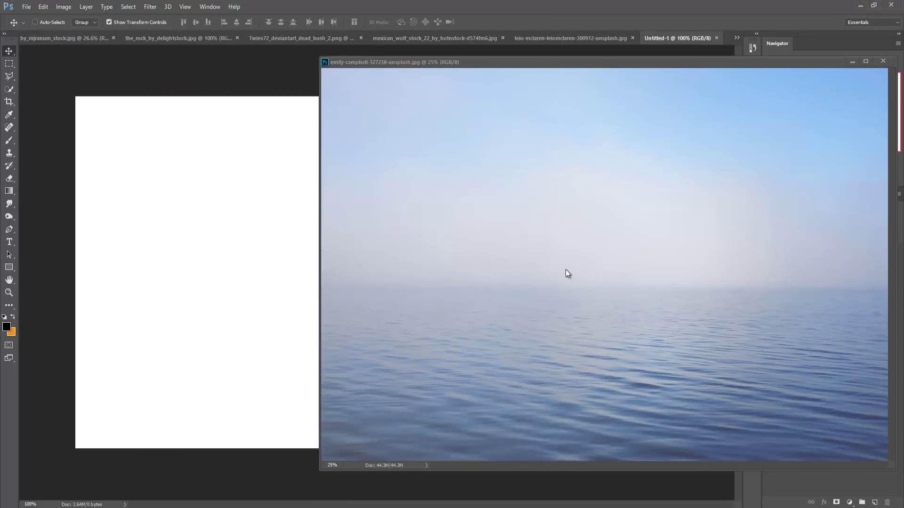
{"action": "left_click", "coordinate": [546, 313]}
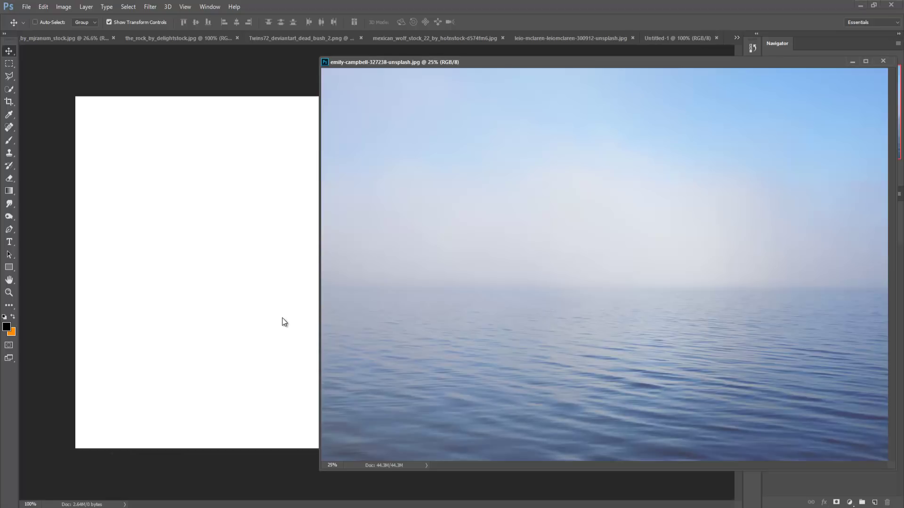
{"action": "left_click_drag", "start_coordinate": [284, 322], "coordinate": [284, 330]}
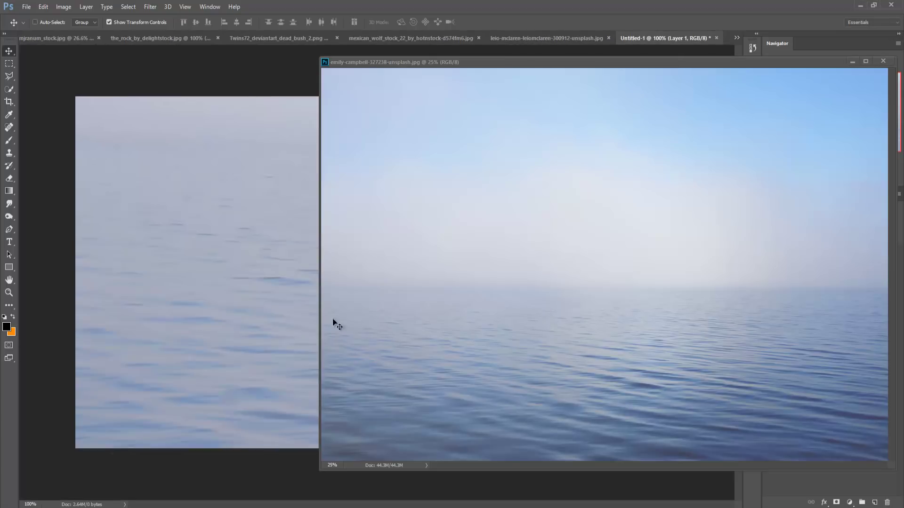
{"action": "left_click", "coordinate": [883, 62]}
Scale and position the sea layer so it fills the 1280 × 720 canvas
{"action": "mouse_move", "coordinate": [292, 199]}
{"action": "left_mouse_down"}
{"action": "mouse_move", "coordinate": [327, 364]}
{"action": "mouse_move", "coordinate": [216, 297]}
{"action": "mouse_move", "coordinate": [218, 311]}
{"action": "left_mouse_up"}
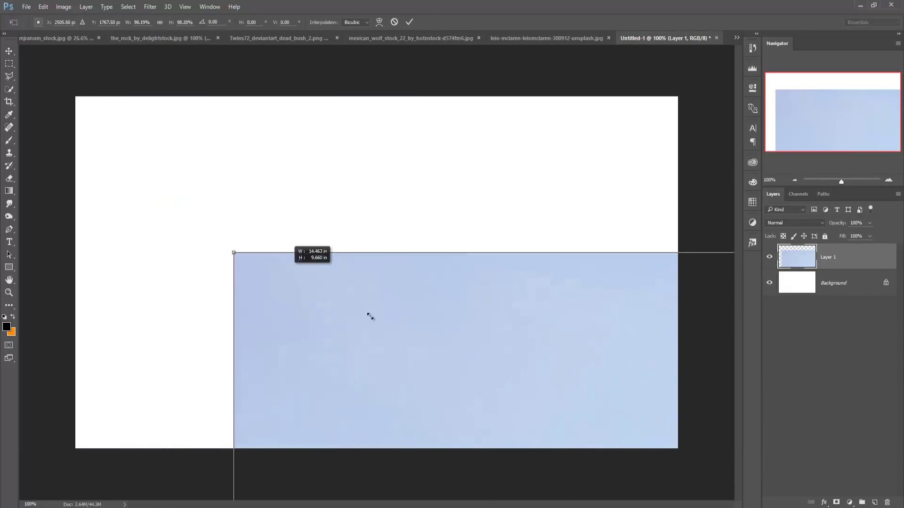
{"action": "left_click_drag", "start_coordinate": [122, 175], "coordinate": [508, 431]}
{"action": "left_click_drag", "start_coordinate": [537, 486], "coordinate": [177, 178]}
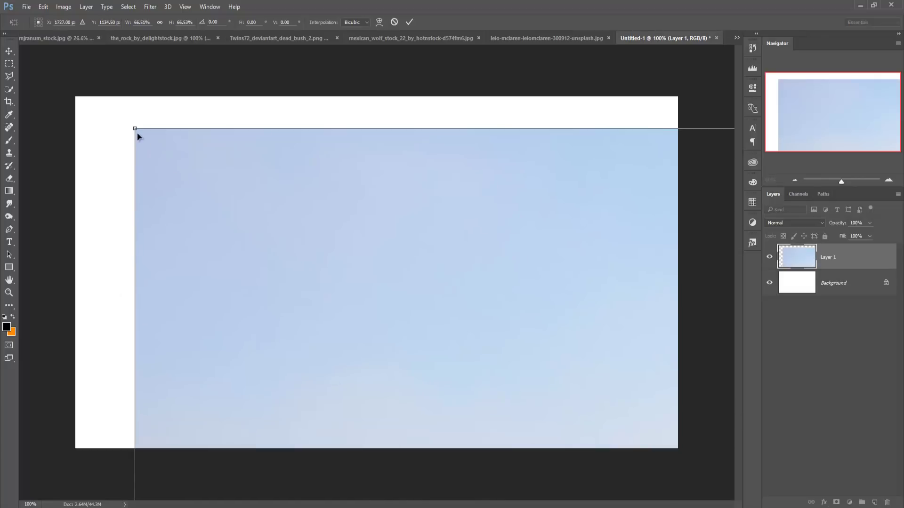
{"action": "mouse_move", "coordinate": [134, 128]}
{"action": "left_mouse_down"}
{"action": "mouse_move", "coordinate": [569, 430]}
{"action": "mouse_move", "coordinate": [123, 160]}
{"action": "mouse_move", "coordinate": [279, 305]}
{"action": "mouse_move", "coordinate": [131, 237]}
{"action": "left_mouse_up"}
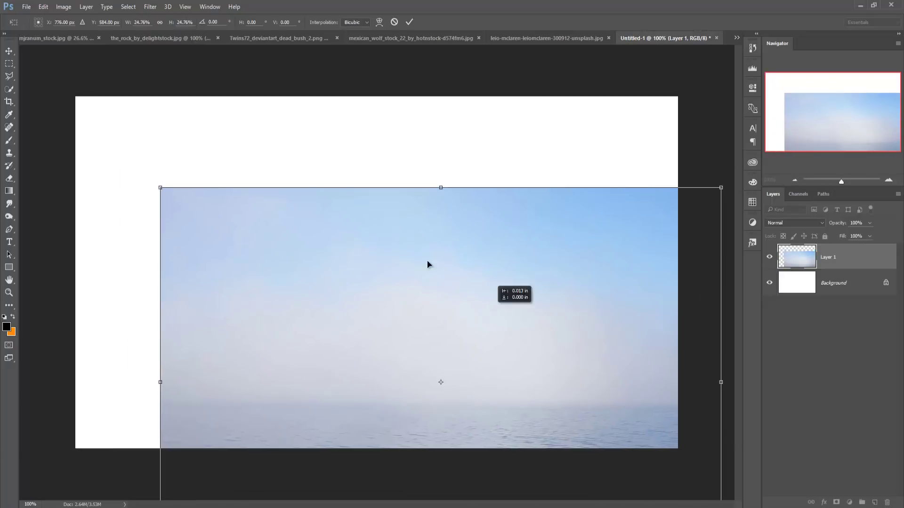
{"action": "mouse_move", "coordinate": [518, 324]}
{"action": "left_mouse_down"}
{"action": "mouse_move", "coordinate": [436, 249]}
{"action": "mouse_move", "coordinate": [452, 249]}
{"action": "left_mouse_up"}
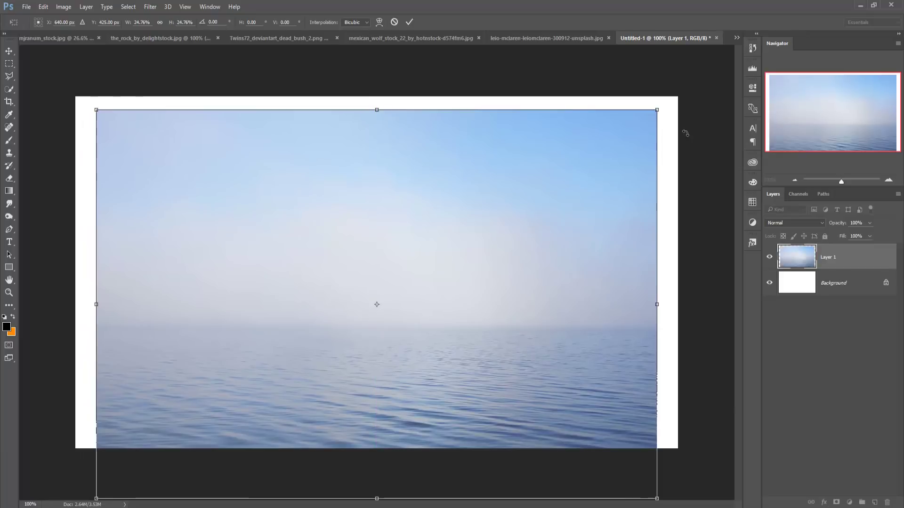
{"action": "left_click_drag", "start_coordinate": [657, 110], "coordinate": [687, 107]}
{"action": "left_click_drag", "start_coordinate": [619, 237], "coordinate": [584, 230]}
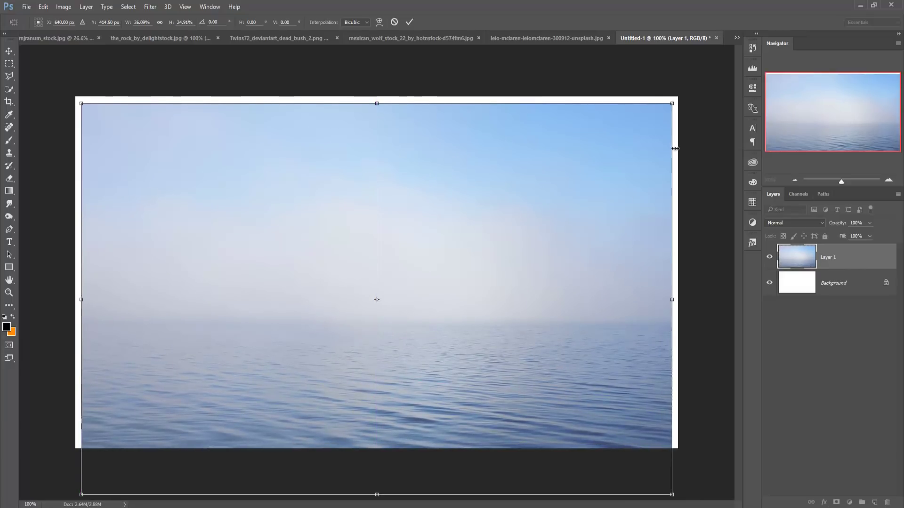
{"action": "left_click_drag", "start_coordinate": [672, 103], "coordinate": [688, 97]}
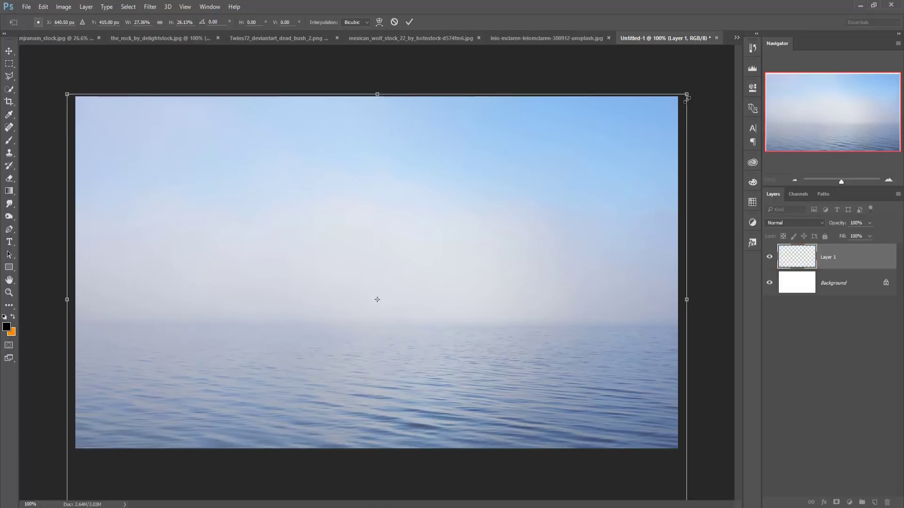
{"action": "mouse_move", "coordinate": [549, 396]}
{"action": "left_mouse_down"}
{"action": "mouse_move", "coordinate": [550, 371]}
{"action": "mouse_move", "coordinate": [548, 379]}
{"action": "left_mouse_up"}
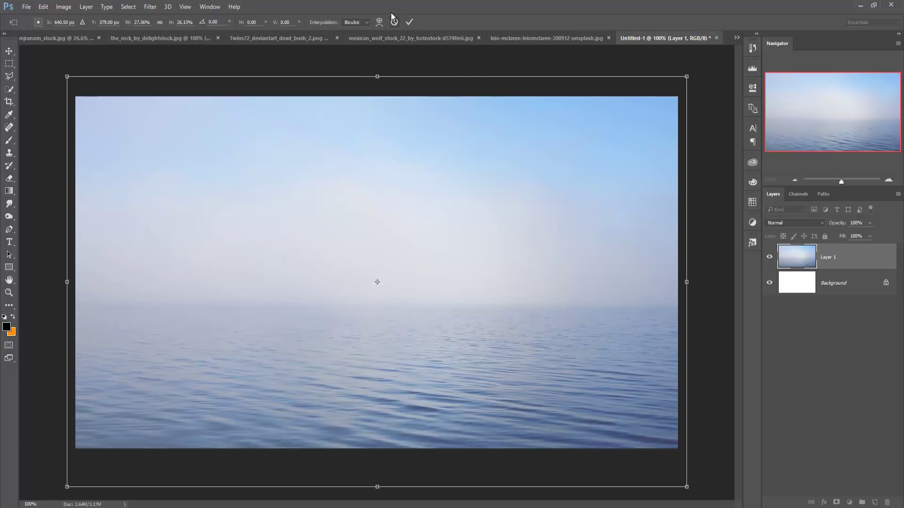
{"action": "left_click", "coordinate": [410, 22]}
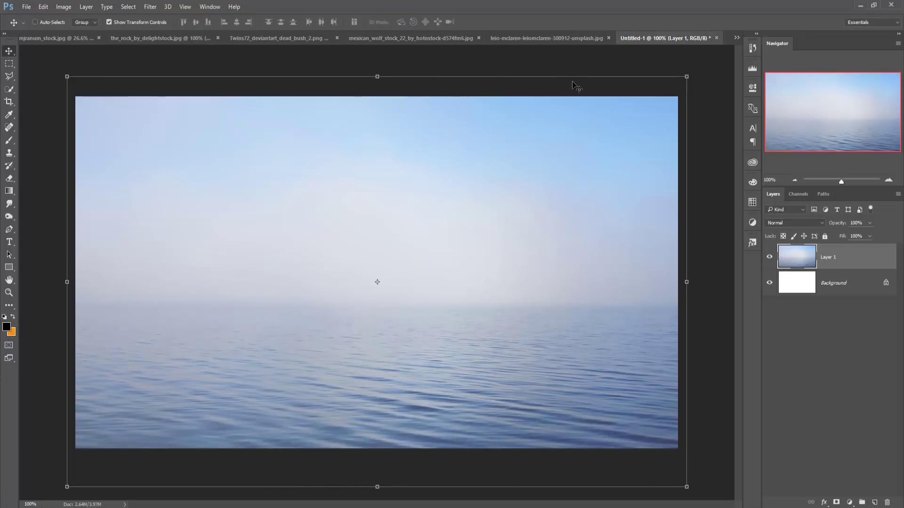
{"action": "left_click_drag", "start_coordinate": [537, 179], "coordinate": [533, 157]}
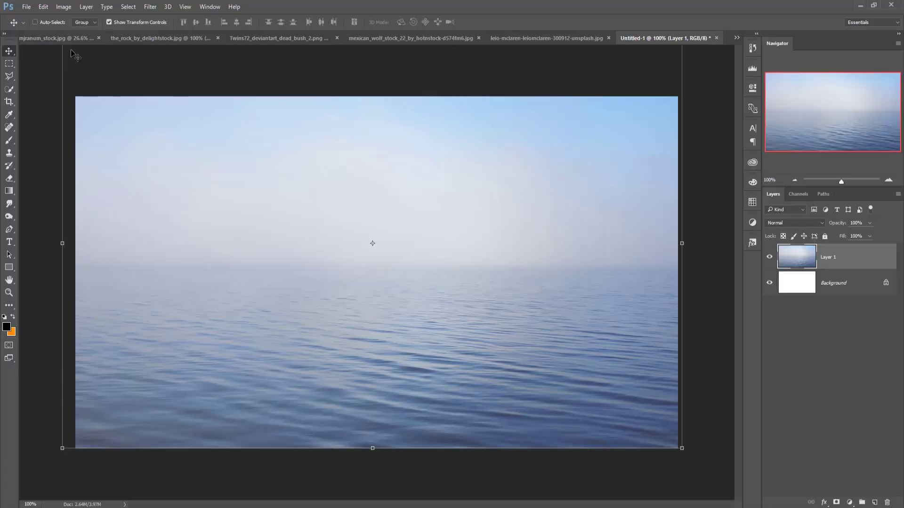
Quick-select the rock island by brushing over its top, right edge and middle
{"action": "left_click", "coordinate": [143, 38]}
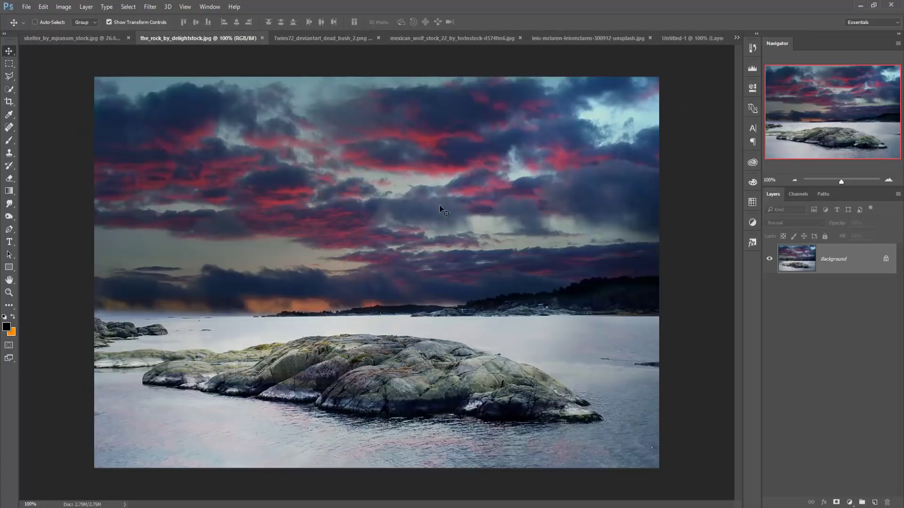
{"action": "left_click", "coordinate": [9, 90]}
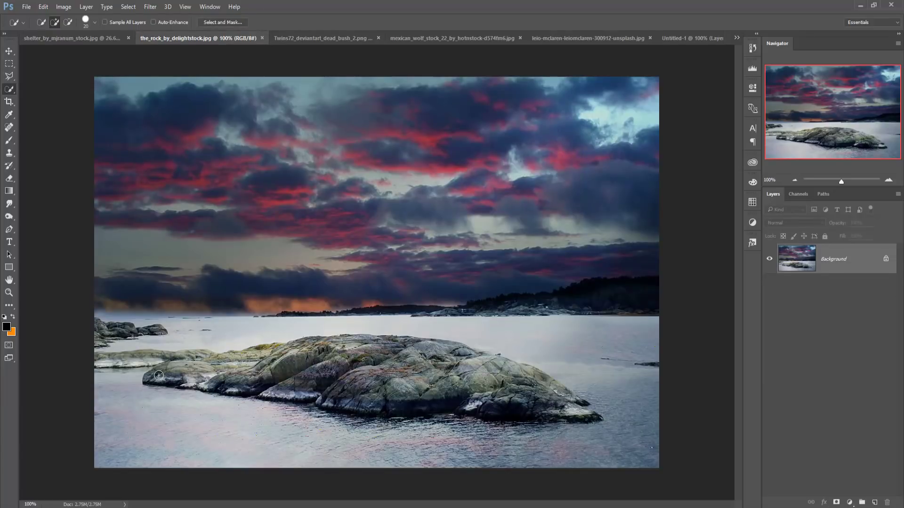
{"action": "left_click_drag", "start_coordinate": [250, 362], "coordinate": [298, 354]}
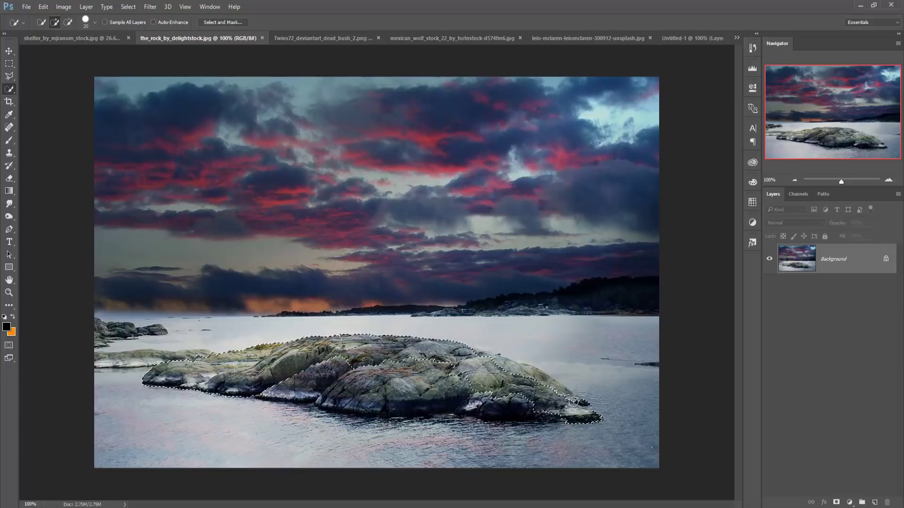
{"action": "left_click_drag", "start_coordinate": [585, 417], "coordinate": [556, 391]}
{"action": "mouse_move", "coordinate": [481, 357]}
{"action": "left_mouse_down"}
{"action": "mouse_move", "coordinate": [281, 375]}
{"action": "mouse_move", "coordinate": [340, 406]}
{"action": "left_mouse_up"}
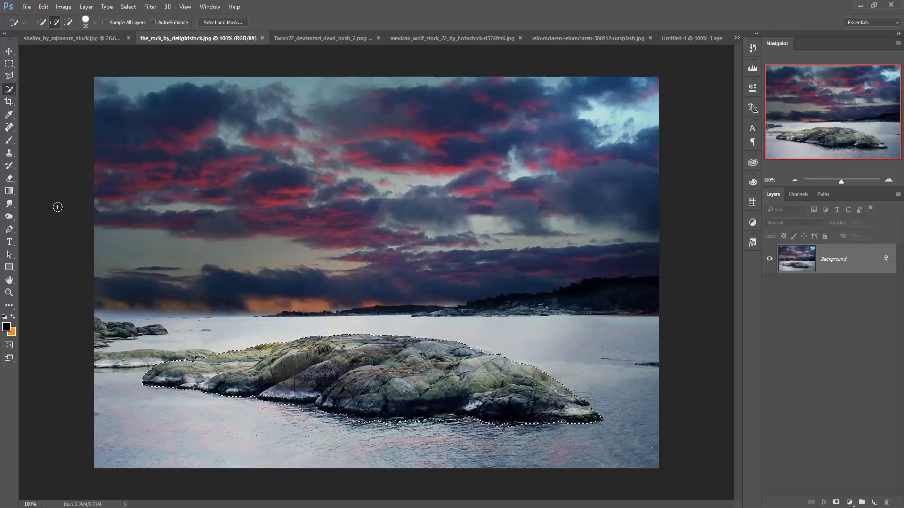
{"action": "left_click", "coordinate": [9, 51]}
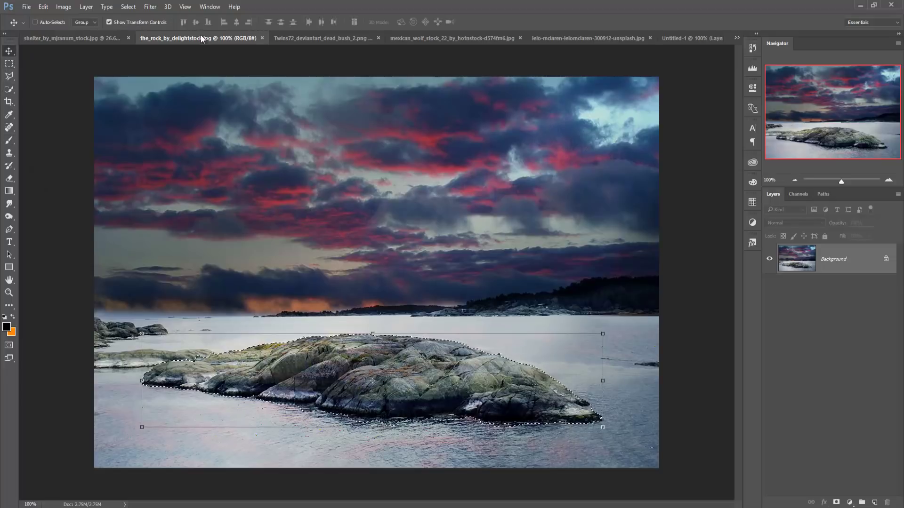
Drag the selected rock into the composite as Layer 2, scaled to about 83% and centred low
{"action": "left_click_drag", "start_coordinate": [203, 46], "coordinate": [419, 92]}
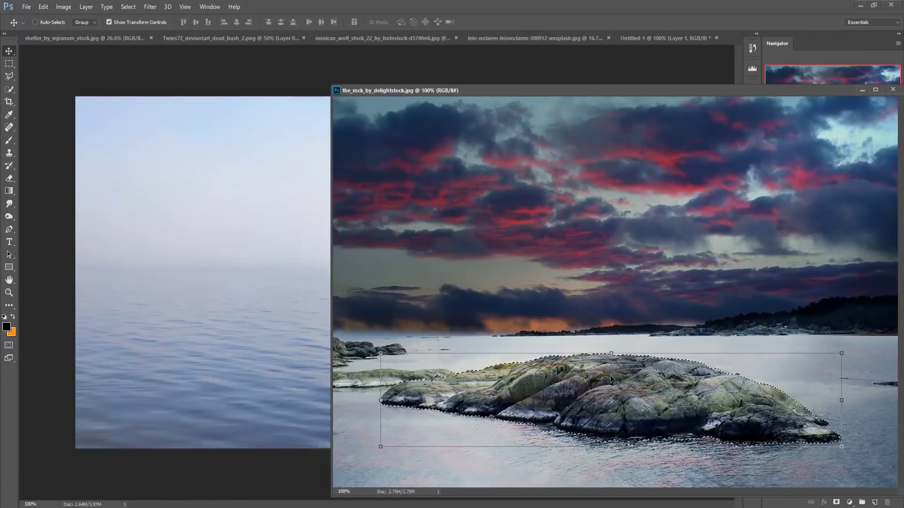
{"action": "left_click_drag", "start_coordinate": [601, 389], "coordinate": [250, 333]}
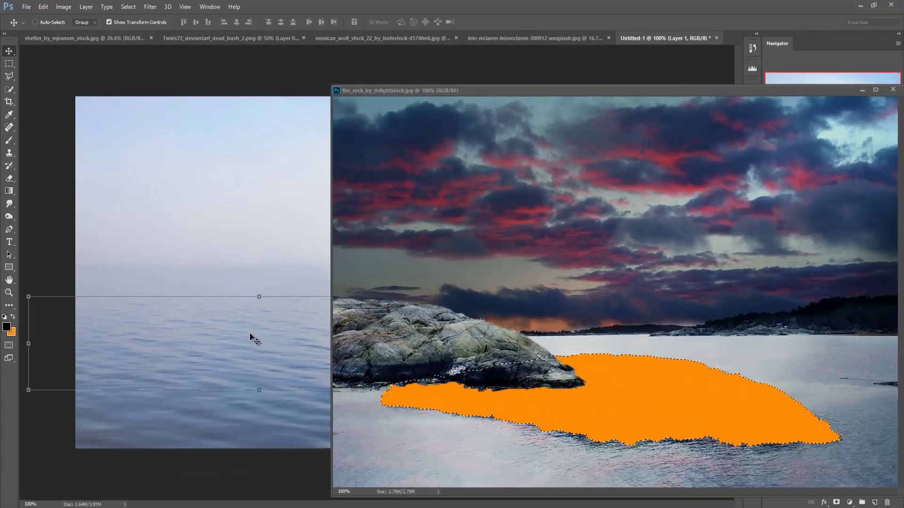
{"action": "left_click", "coordinate": [664, 37]}
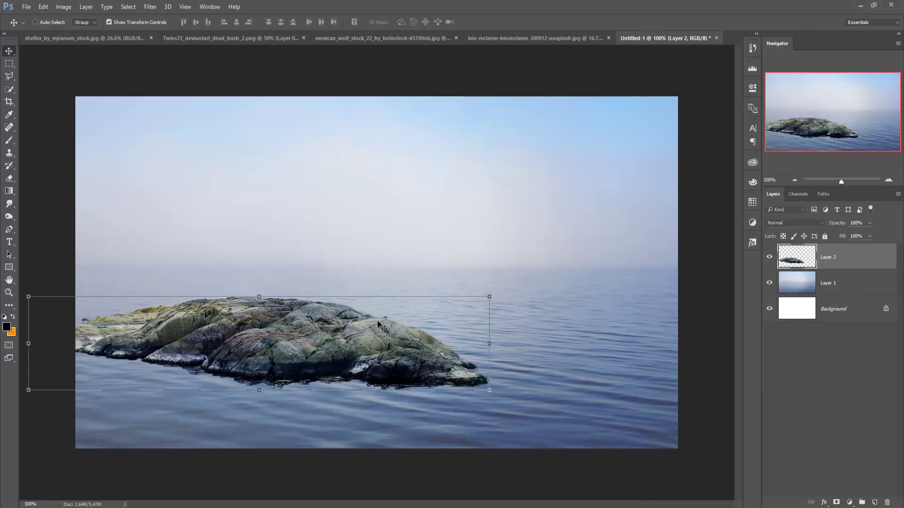
{"action": "left_click_drag", "start_coordinate": [344, 331], "coordinate": [478, 333]}
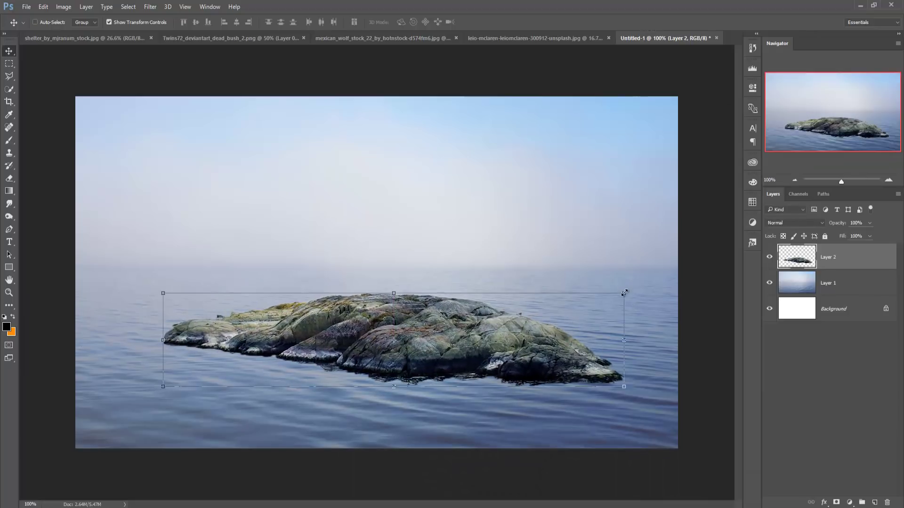
{"action": "left_click_drag", "start_coordinate": [624, 292], "coordinate": [589, 340]}
{"action": "left_click_drag", "start_coordinate": [446, 333], "coordinate": [429, 343]}
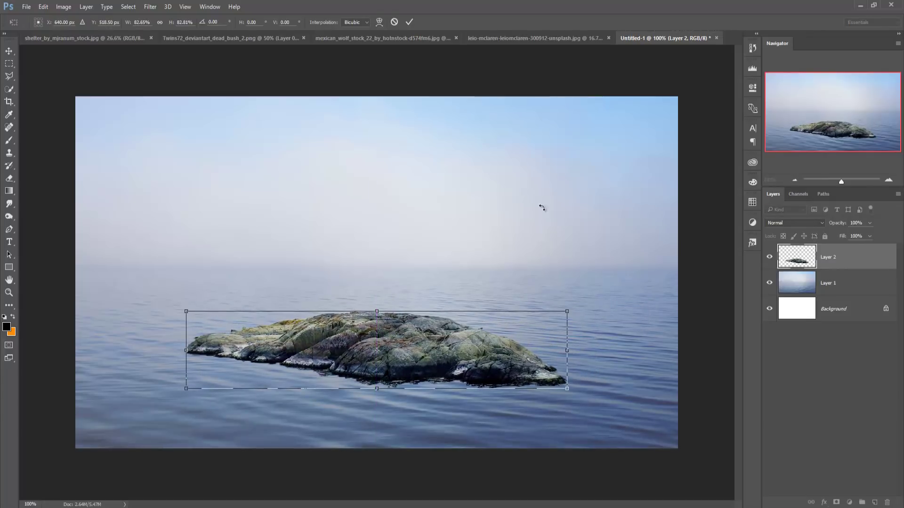
{"action": "left_click", "coordinate": [408, 23]}
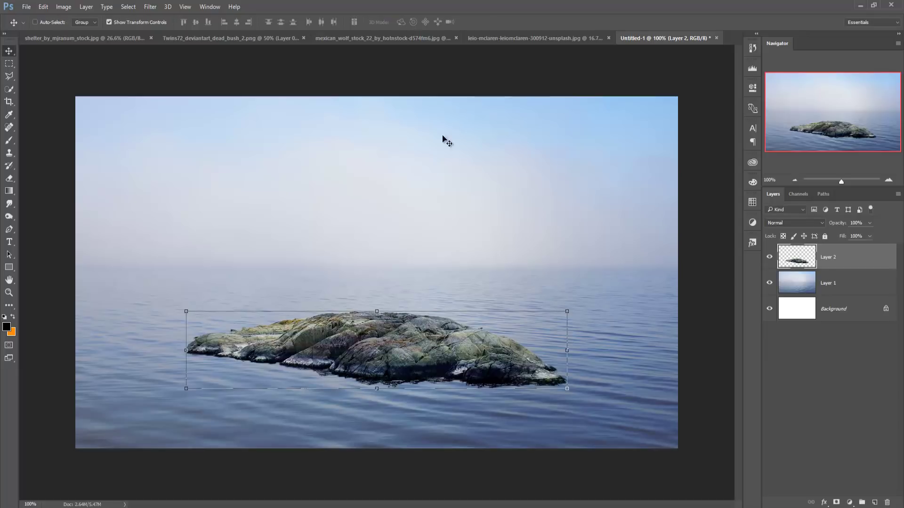
Add a mask to Layer 2 and set a black brush to 25% opacity, size 90
{"action": "left_click", "coordinate": [836, 503]}
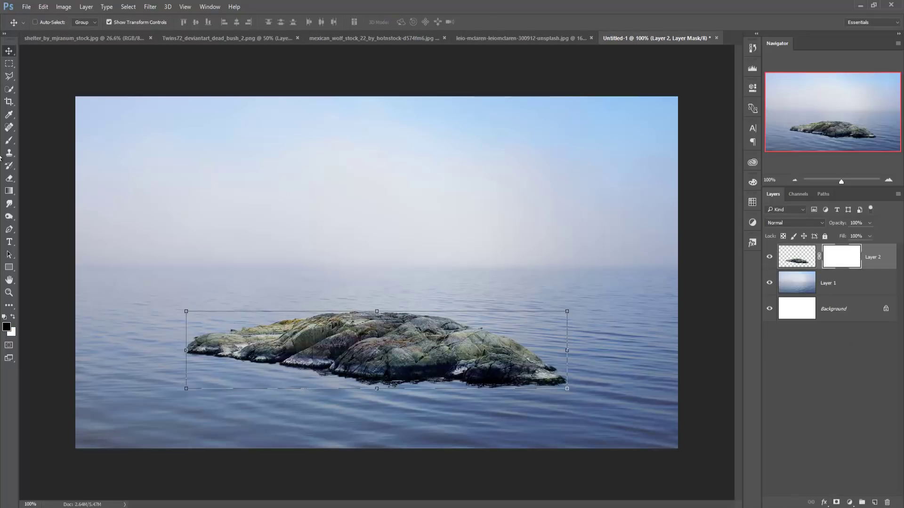
{"action": "left_click", "coordinate": [8, 139]}
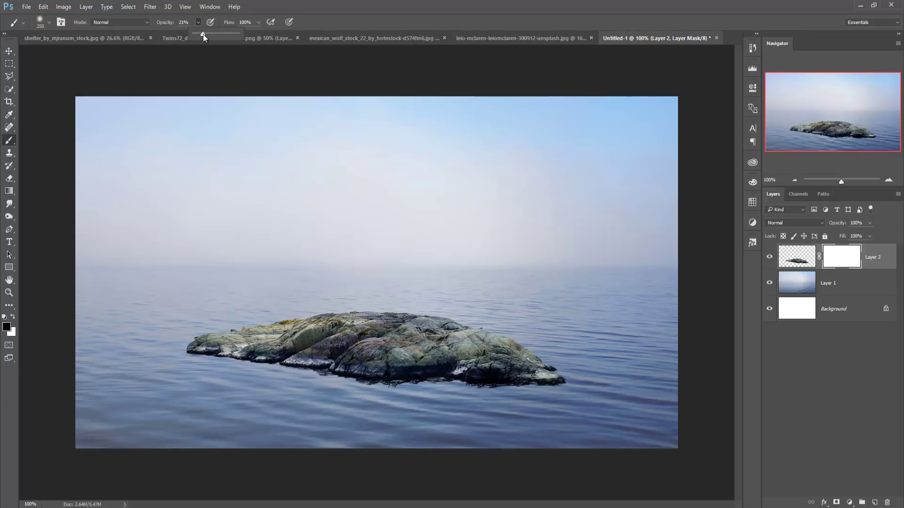
{"action": "left_click_drag", "start_coordinate": [204, 34], "coordinate": [205, 34]}
{"action": "key", "text": "bracketleft"}
{"action": "key", "text": "bracketleft"}
{"action": "key", "text": "bracketleft"}
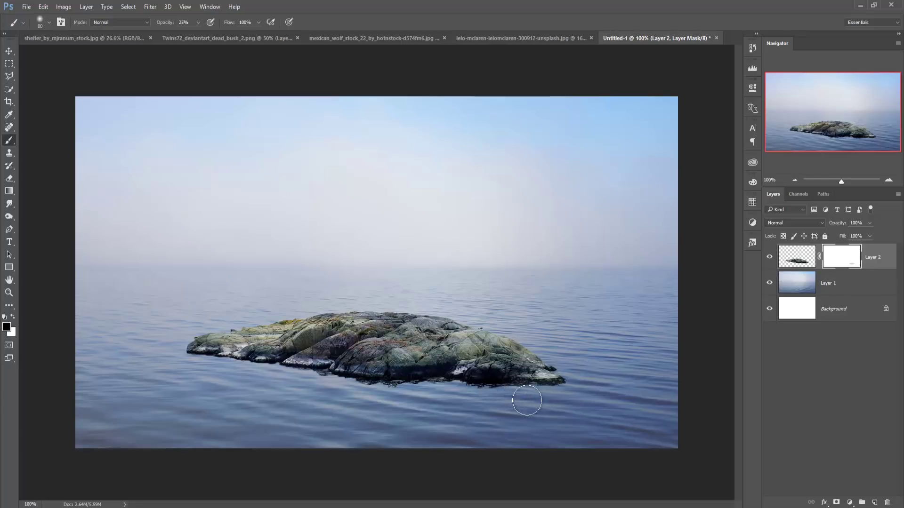
Paint along the rock's base on the mask, then reselect the layer thumbnail
{"action": "mouse_move", "coordinate": [527, 401]}
{"action": "left_mouse_down"}
{"action": "mouse_move", "coordinate": [340, 396]}
{"action": "mouse_move", "coordinate": [363, 392]}
{"action": "mouse_move", "coordinate": [331, 379]}
{"action": "mouse_move", "coordinate": [178, 362]}
{"action": "mouse_move", "coordinate": [380, 397]}
{"action": "mouse_move", "coordinate": [416, 388]}
{"action": "mouse_move", "coordinate": [493, 400]}
{"action": "mouse_move", "coordinate": [580, 395]}
{"action": "left_mouse_up"}
{"action": "mouse_move", "coordinate": [485, 411]}
{"action": "left_mouse_down"}
{"action": "mouse_move", "coordinate": [458, 393]}
{"action": "mouse_move", "coordinate": [381, 396]}
{"action": "left_mouse_up"}
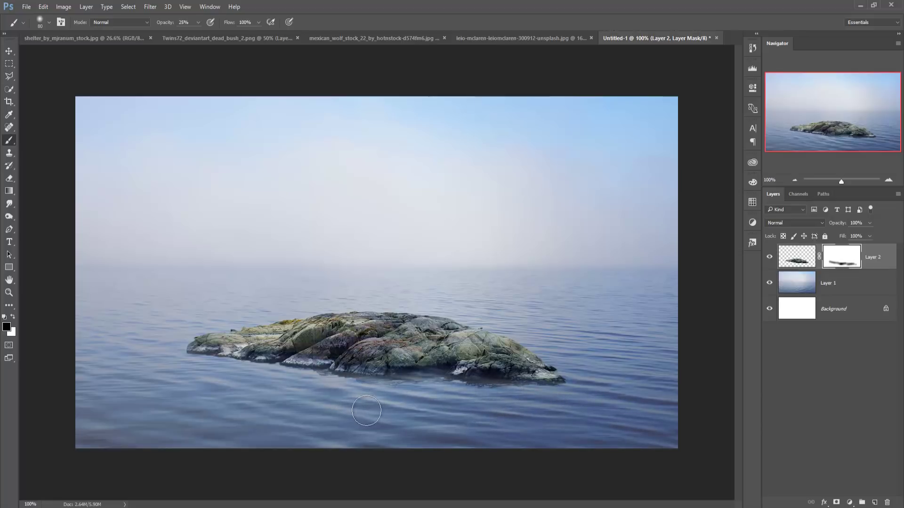
{"action": "left_click", "coordinate": [8, 55]}
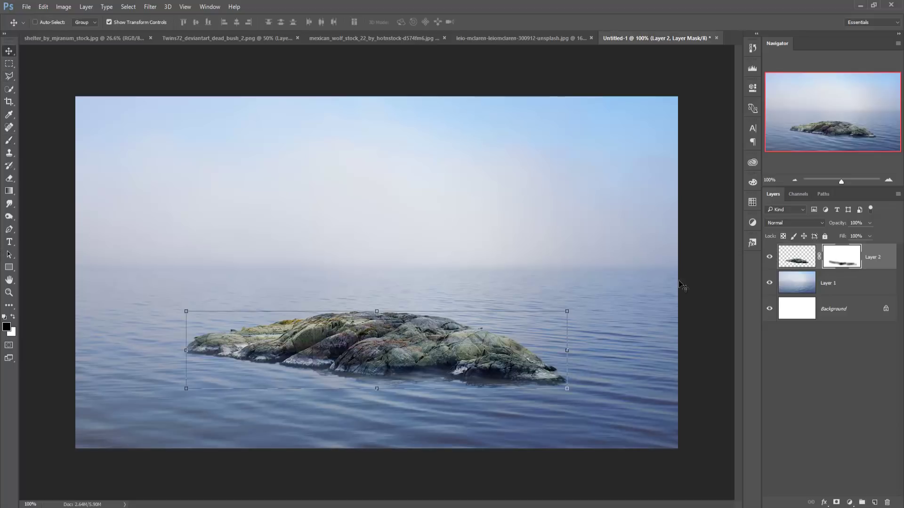
{"action": "left_click", "coordinate": [792, 264]}
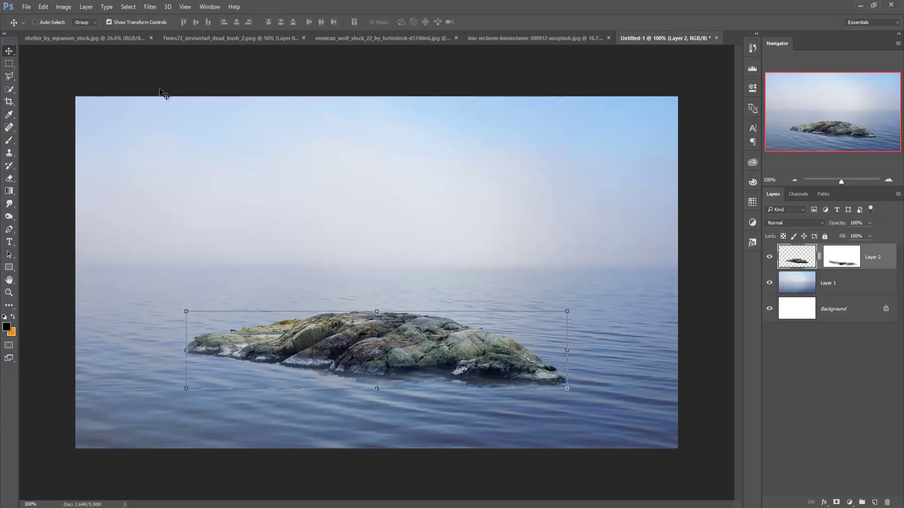
Apply a Camera Raw Filter to Layer 2 with Saturation at -22
{"action": "left_click", "coordinate": [152, 6]}
{"action": "left_click", "coordinate": [170, 63]}
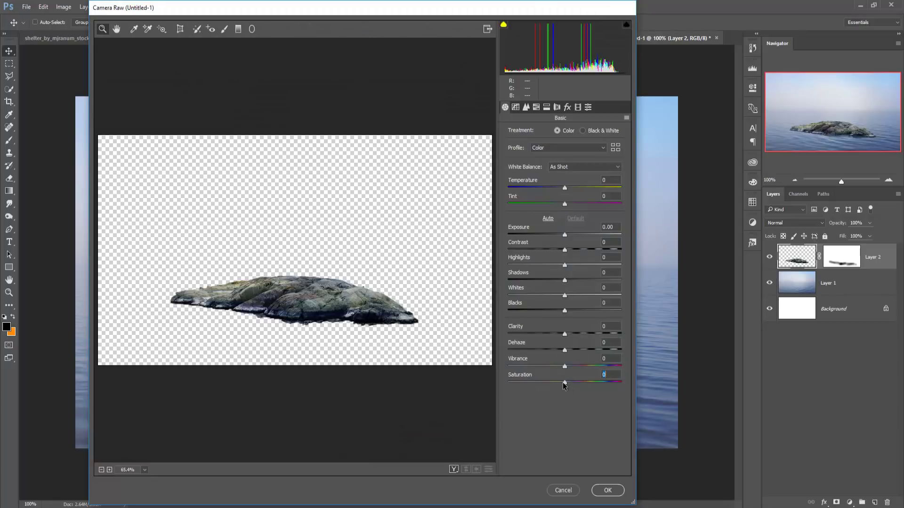
{"action": "left_click_drag", "start_coordinate": [563, 382], "coordinate": [553, 382]}
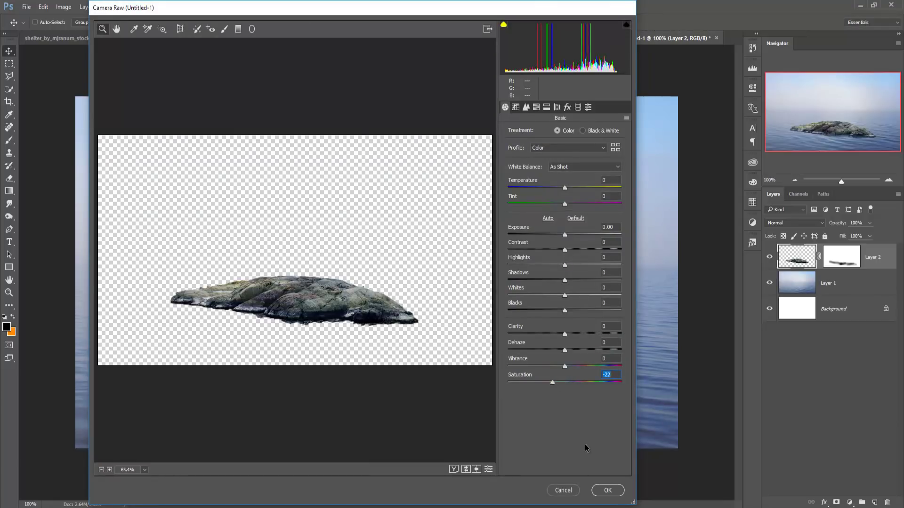
{"action": "left_click", "coordinate": [608, 490]}
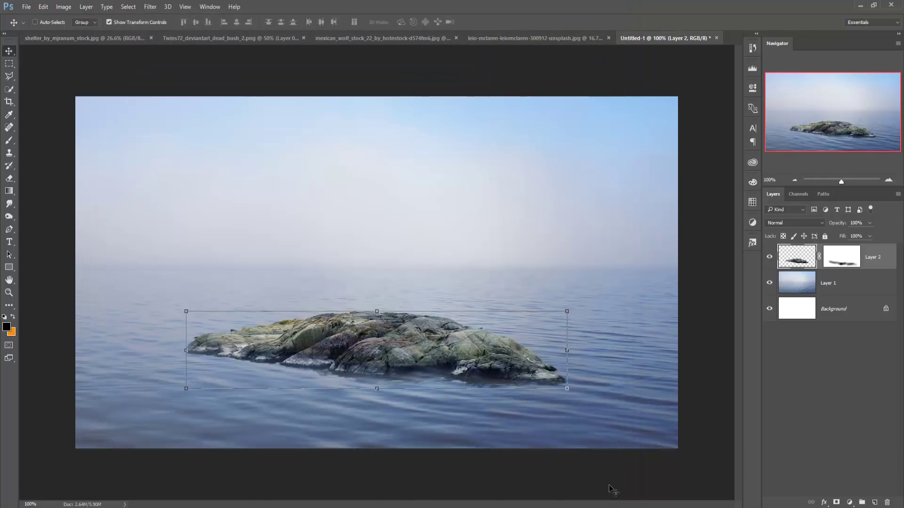
Drag the selected woman into the sea composite as Layer 3
{"action": "left_click", "coordinate": [72, 38]}
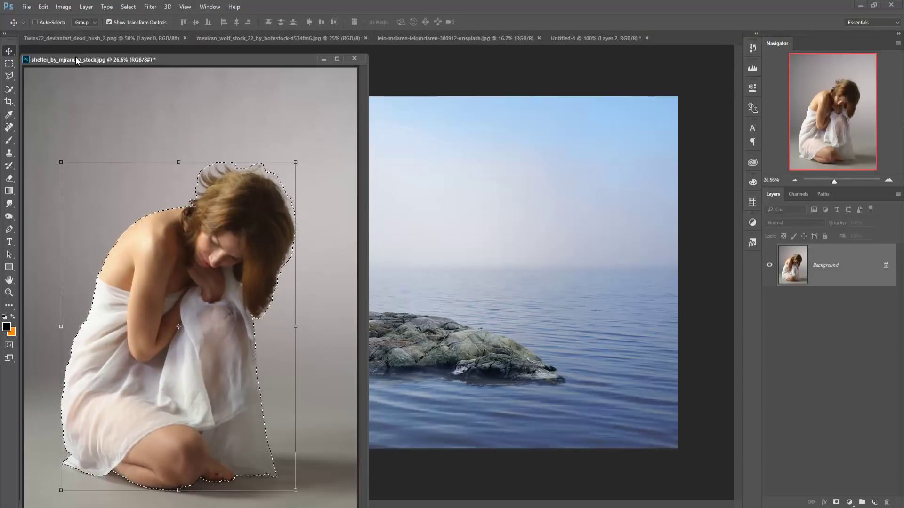
{"action": "left_click_drag", "start_coordinate": [73, 36], "coordinate": [572, 134]}
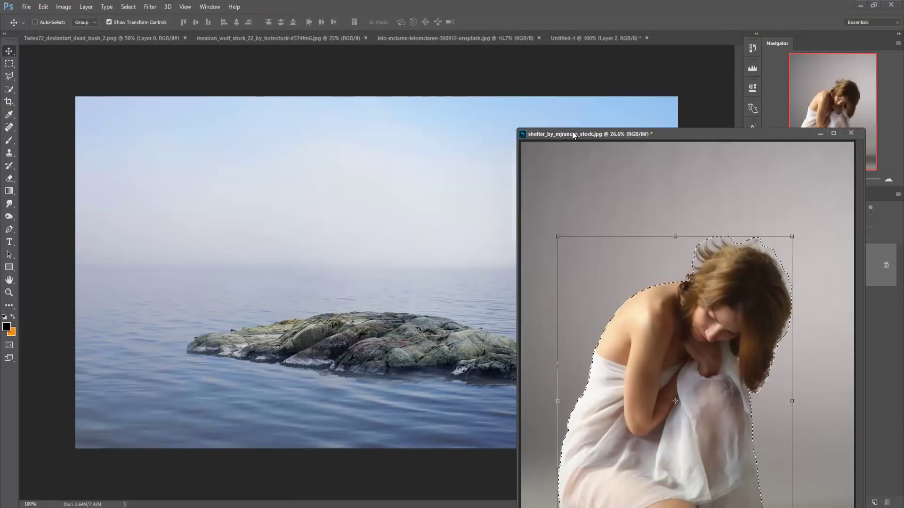
{"action": "left_click_drag", "start_coordinate": [616, 373], "coordinate": [408, 299]}
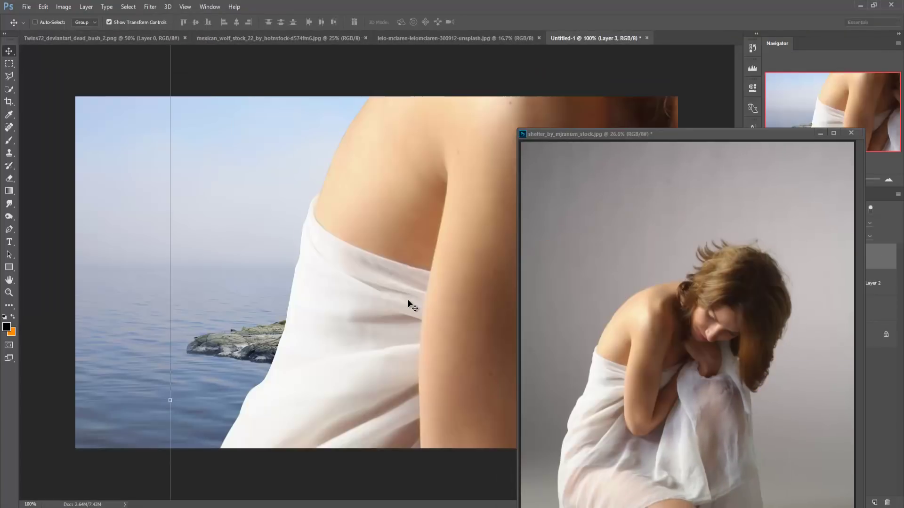
{"action": "left_click", "coordinate": [819, 135]}
Move and shrink the woman until she sits on top of the rock
{"action": "left_click_drag", "start_coordinate": [565, 162], "coordinate": [395, 324]}
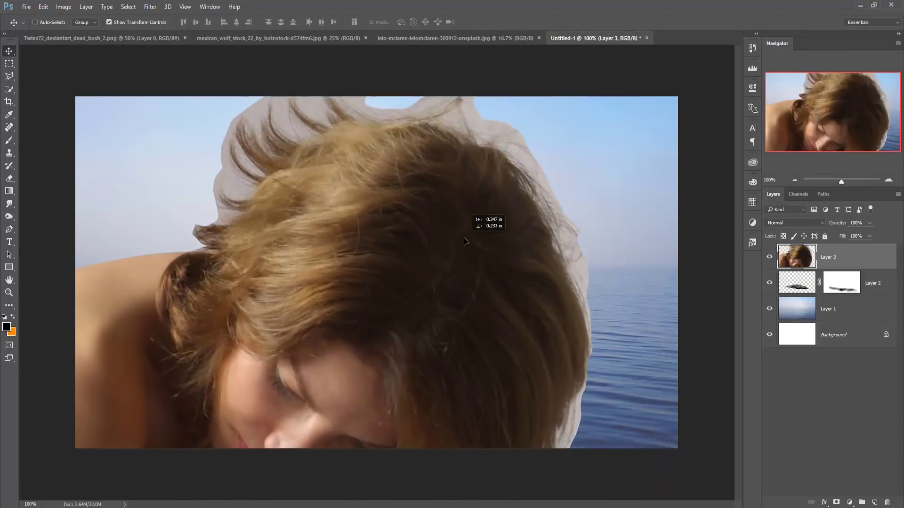
{"action": "left_click_drag", "start_coordinate": [506, 176], "coordinate": [476, 208]}
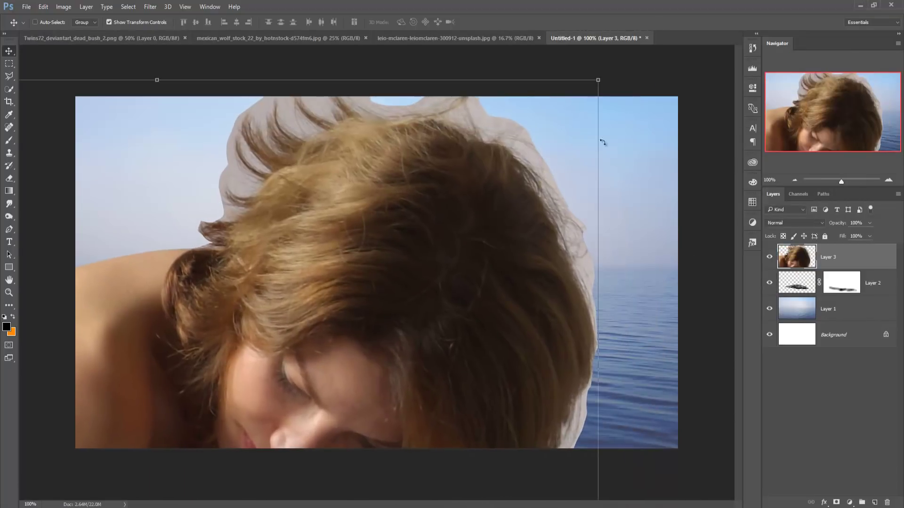
{"action": "left_click_drag", "start_coordinate": [597, 80], "coordinate": [352, 425]}
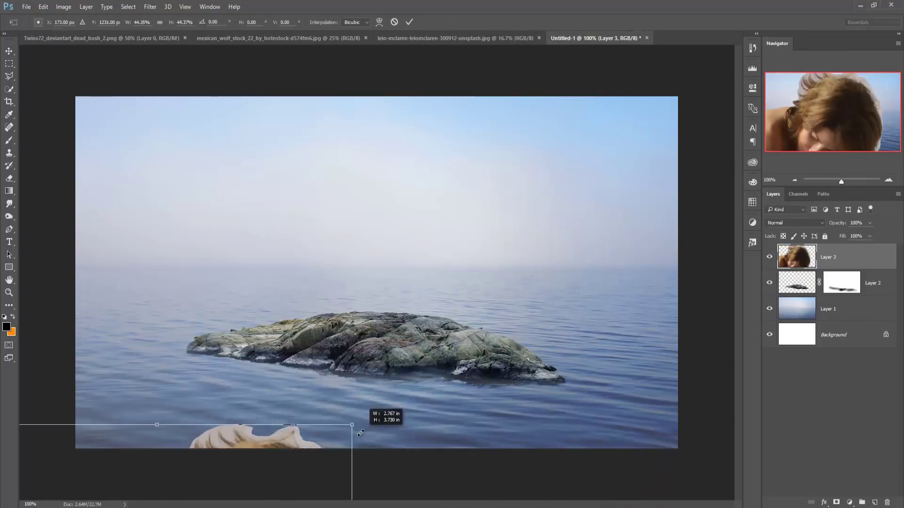
{"action": "left_click_drag", "start_coordinate": [307, 452], "coordinate": [478, 162]}
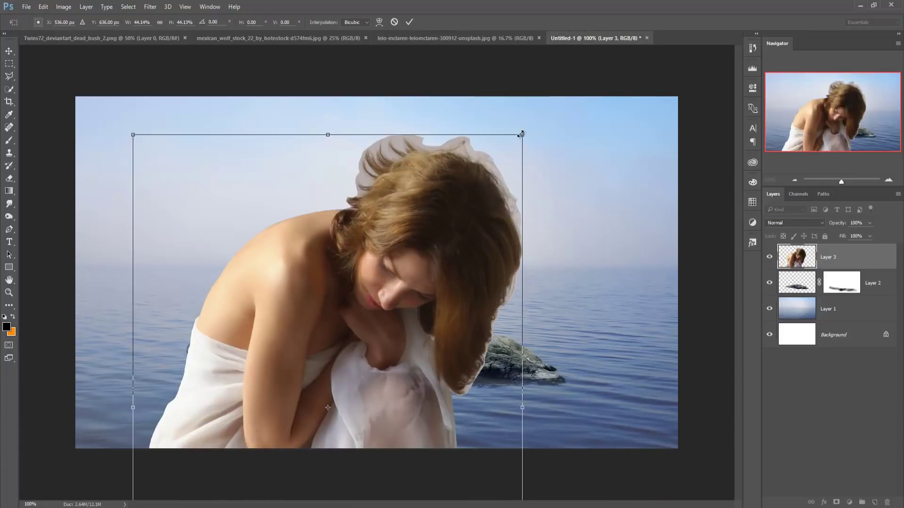
{"action": "left_click_drag", "start_coordinate": [521, 134], "coordinate": [409, 297]}
{"action": "left_click_drag", "start_coordinate": [371, 360], "coordinate": [390, 173]}
{"action": "left_click_drag", "start_coordinate": [429, 114], "coordinate": [400, 188]}
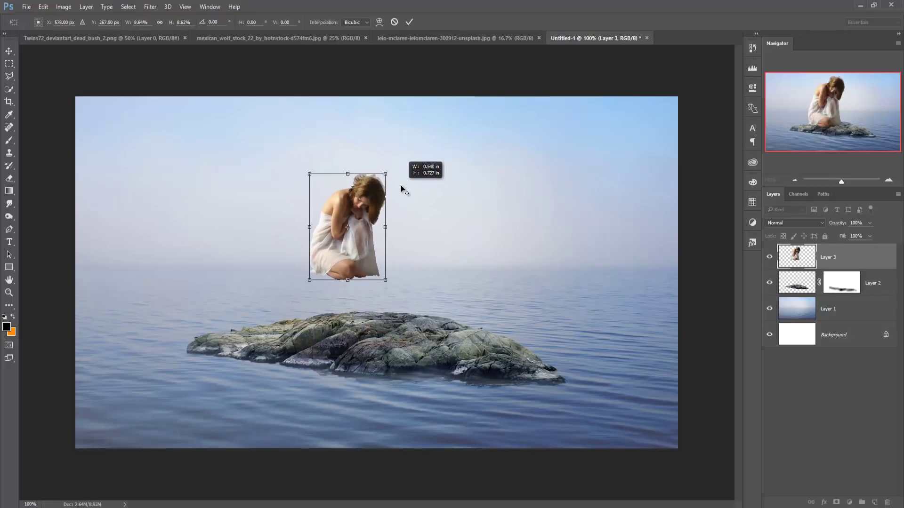
{"action": "mouse_move", "coordinate": [363, 230]}
{"action": "left_mouse_down"}
{"action": "mouse_move", "coordinate": [362, 275]}
{"action": "mouse_move", "coordinate": [351, 276]}
{"action": "left_mouse_up"}
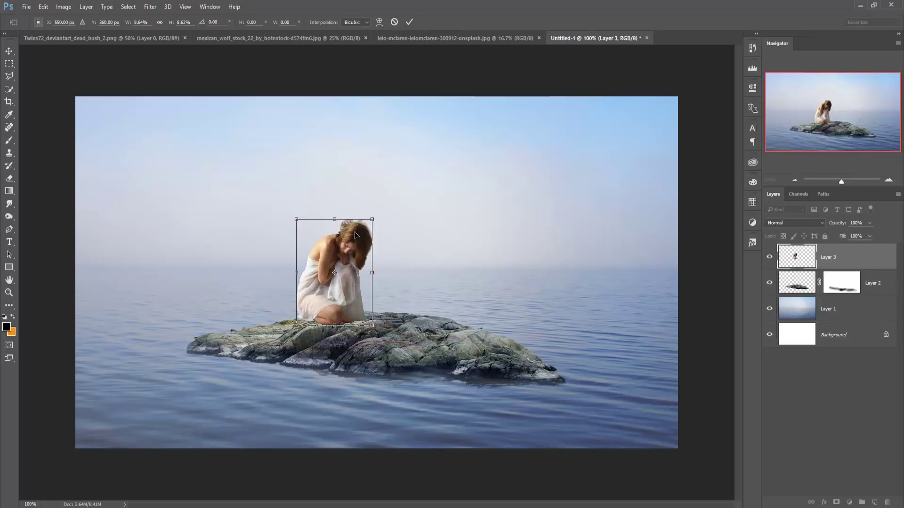
{"action": "left_click_drag", "start_coordinate": [372, 219], "coordinate": [360, 236]}
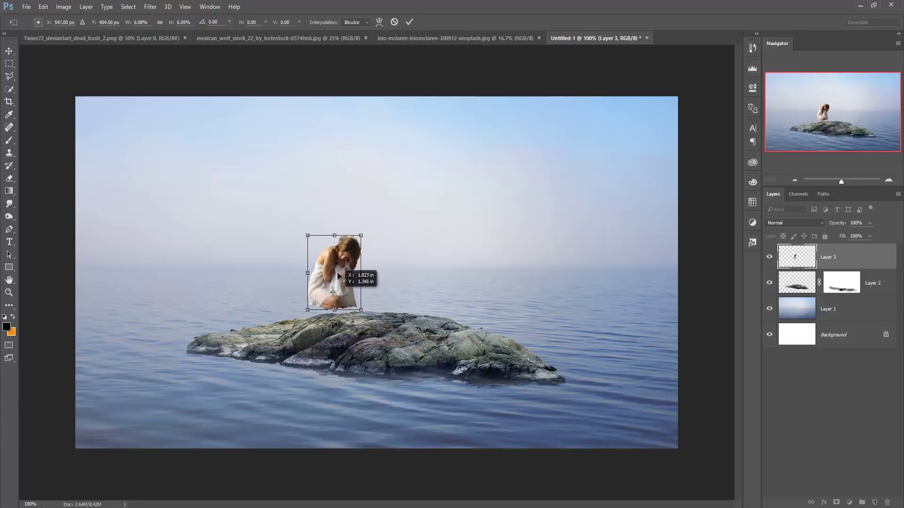
{"action": "left_click_drag", "start_coordinate": [349, 288], "coordinate": [337, 293]}
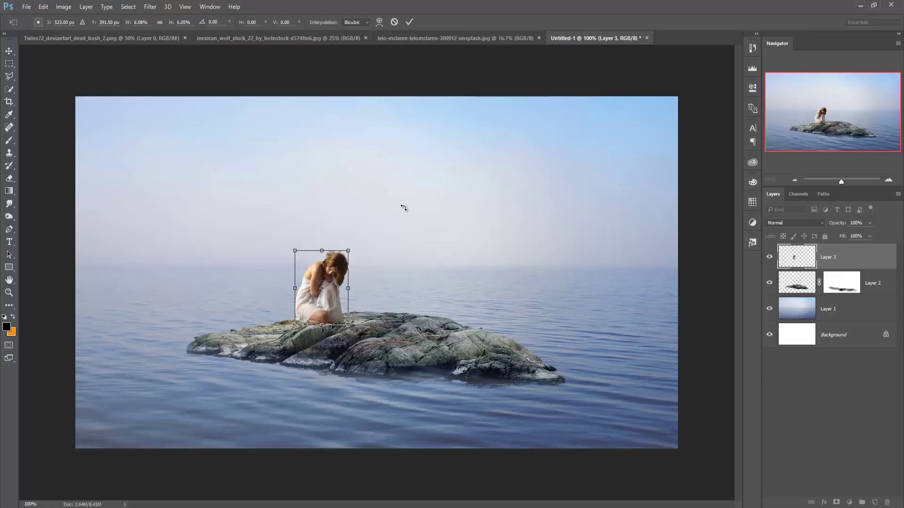
Commit the placement and trim the woman to about 92% of her size
{"action": "left_click", "coordinate": [411, 23]}
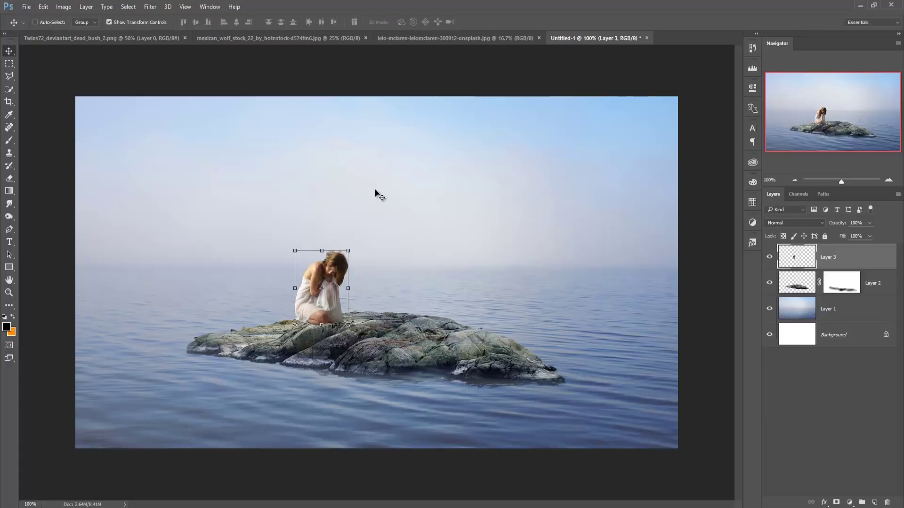
{"action": "left_click_drag", "start_coordinate": [349, 250], "coordinate": [347, 253]}
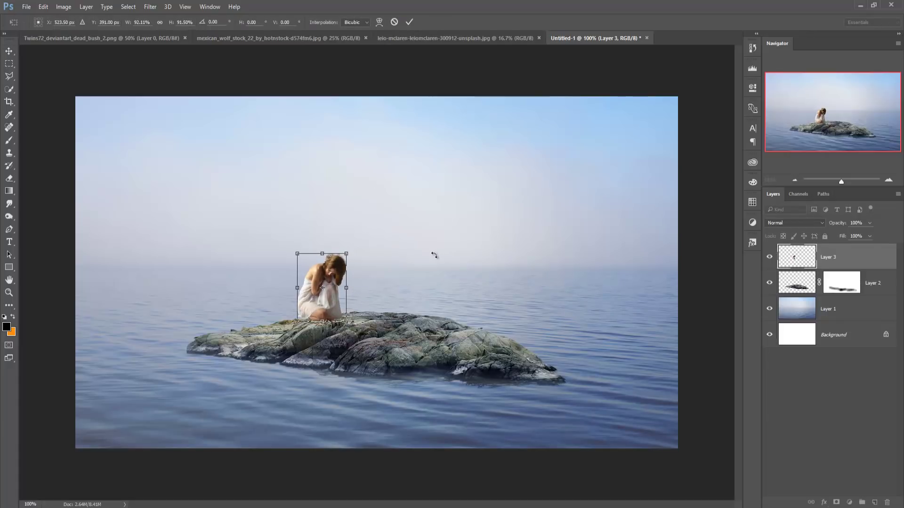
{"action": "left_click", "coordinate": [409, 21]}
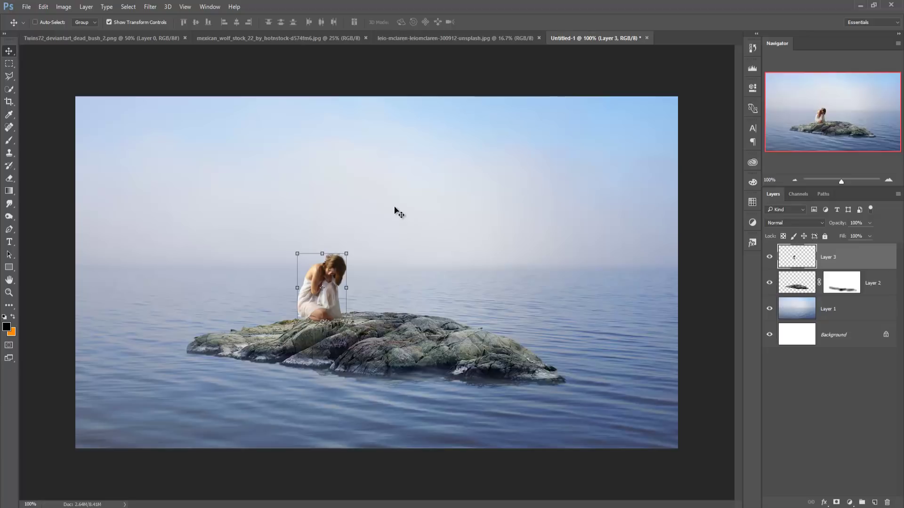
{"action": "left_click", "coordinate": [427, 38]}
In the wolf photo, select the Pen Tool and zoom in on the wolf's paws
{"action": "left_click", "coordinate": [228, 38]}
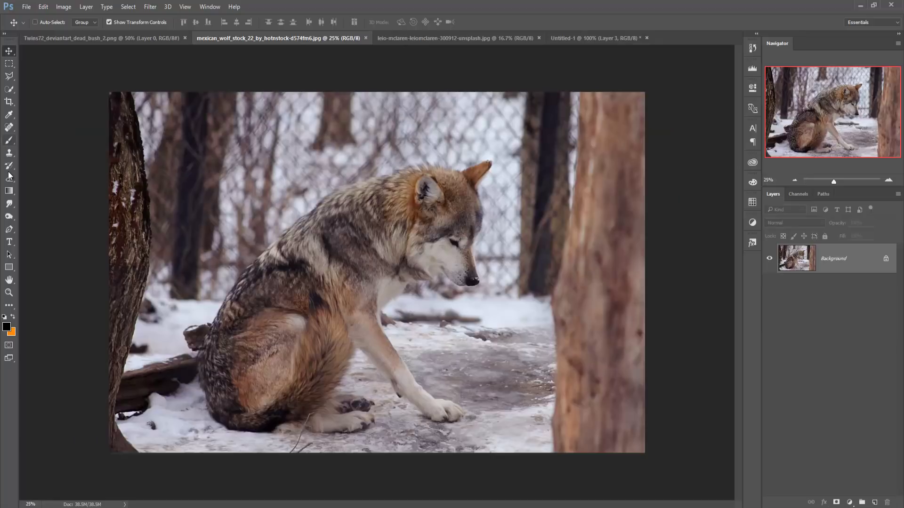
{"action": "left_click", "coordinate": [10, 231]}
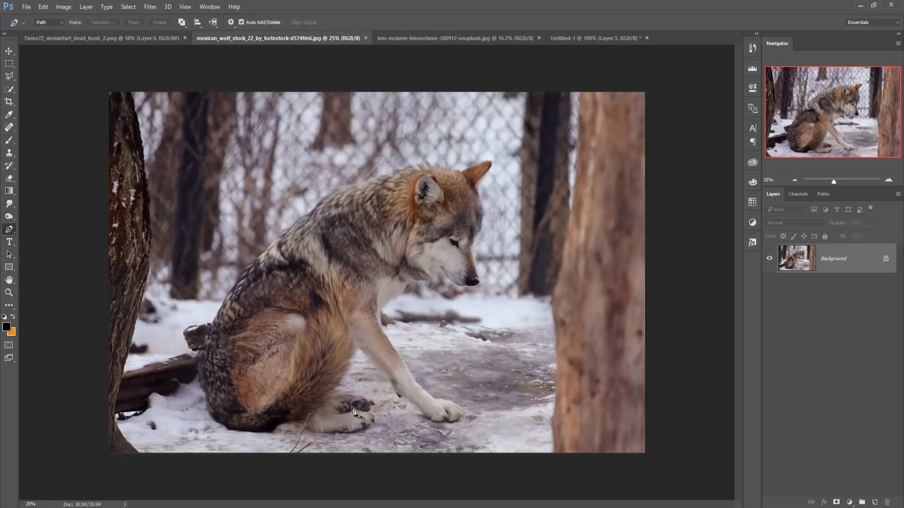
{"action": "key", "text": "ctrl+plus"}
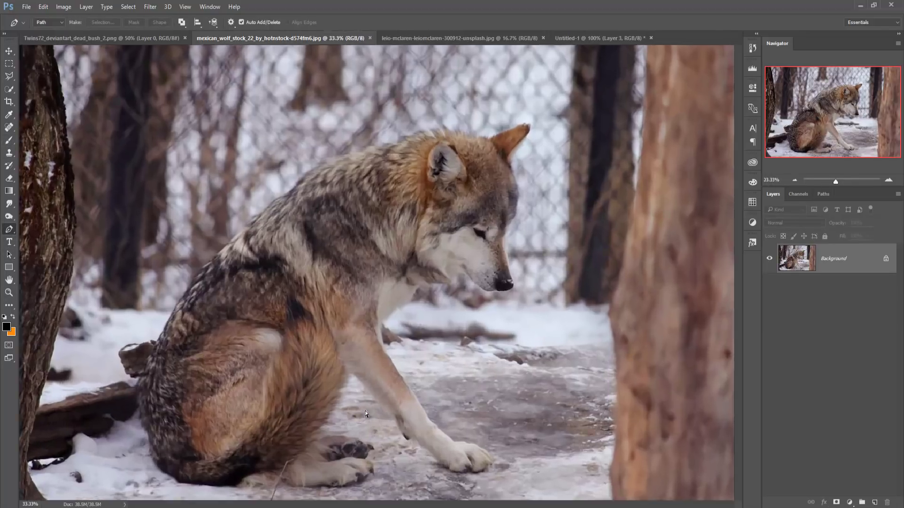
{"action": "key", "text": "ctrl+plus"}
{"action": "key", "text": "ctrl+plus"}
{"action": "left_click_drag", "start_coordinate": [374, 424], "coordinate": [391, 302]}
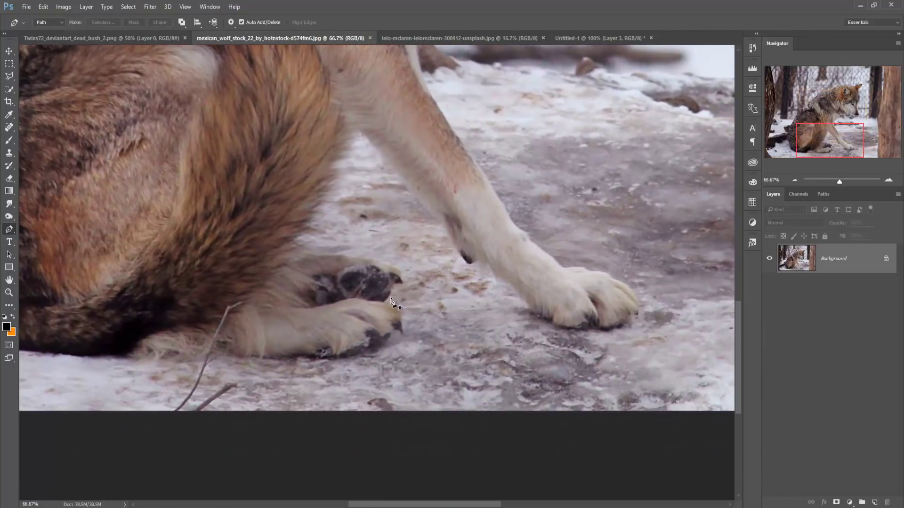
Trace a closed pen path around the wolf's back, ear, face, front leg and paw
{"action": "left_click", "coordinate": [395, 285]}
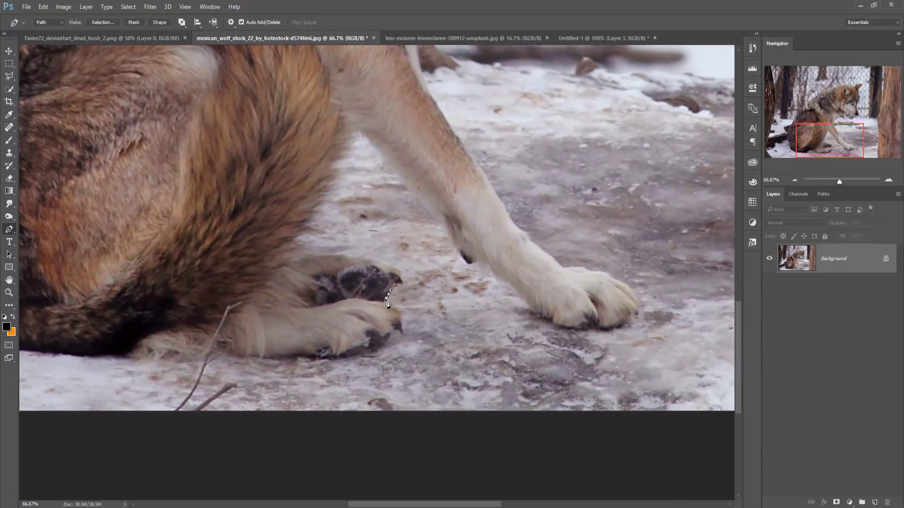
{"action": "left_click_drag", "start_coordinate": [133, 360], "coordinate": [322, 335]}
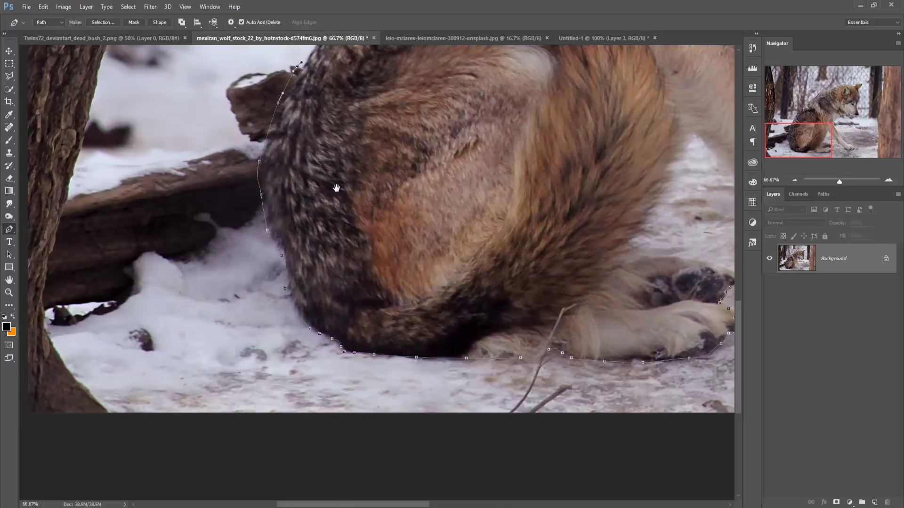
{"action": "left_click_drag", "start_coordinate": [335, 185], "coordinate": [353, 424]}
{"action": "mouse_move", "coordinate": [373, 324]}
{"action": "left_mouse_down"}
{"action": "mouse_move", "coordinate": [373, 211]}
{"action": "mouse_move", "coordinate": [383, 332]}
{"action": "mouse_move", "coordinate": [376, 485]}
{"action": "left_mouse_up"}
{"action": "left_click_drag", "start_coordinate": [377, 485], "coordinate": [313, 211]}
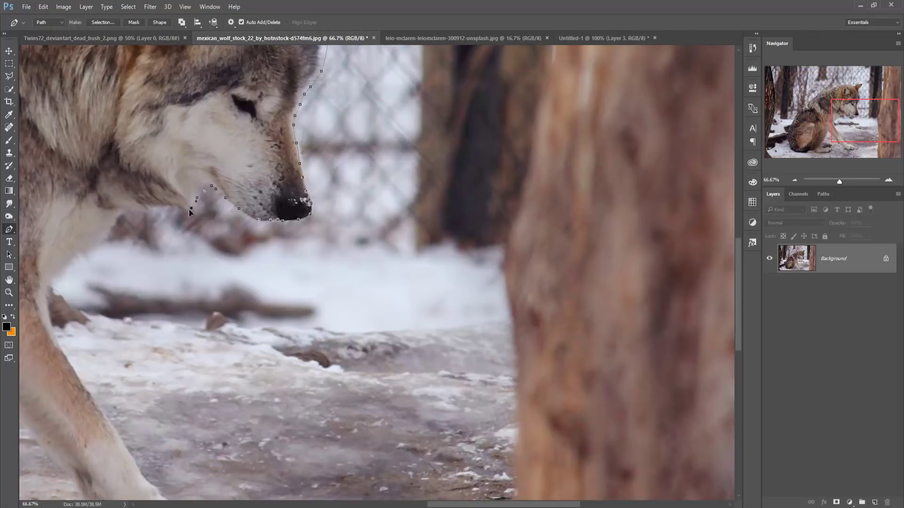
{"action": "left_click", "coordinate": [89, 264]}
{"action": "left_click_drag", "start_coordinate": [235, 424], "coordinate": [258, 118]}
{"action": "left_click", "coordinate": [218, 242]}
{"action": "left_click", "coordinate": [282, 261]}
{"action": "left_click", "coordinate": [247, 303]}
{"action": "left_click", "coordinate": [189, 289]}
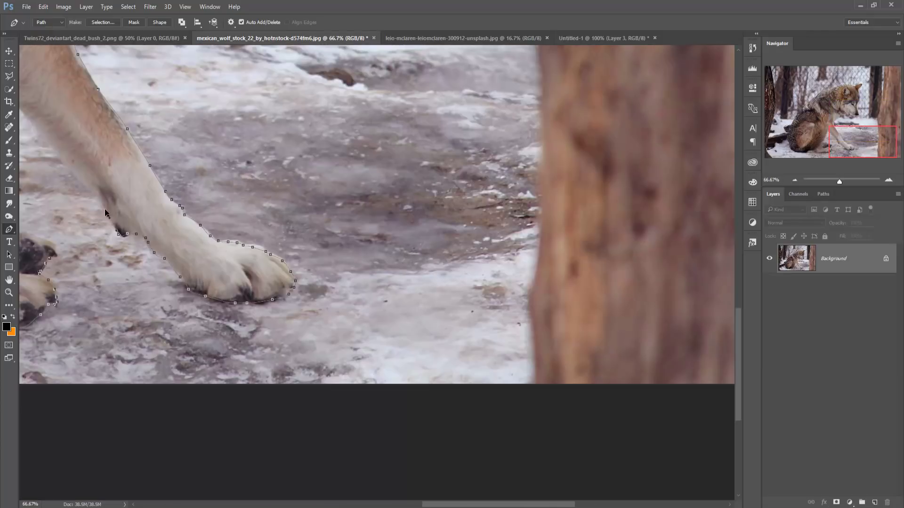
Convert the wolf outline into an active selection
{"action": "key", "text": "ctrl+0"}
{"action": "right_click", "coordinate": [387, 203]}
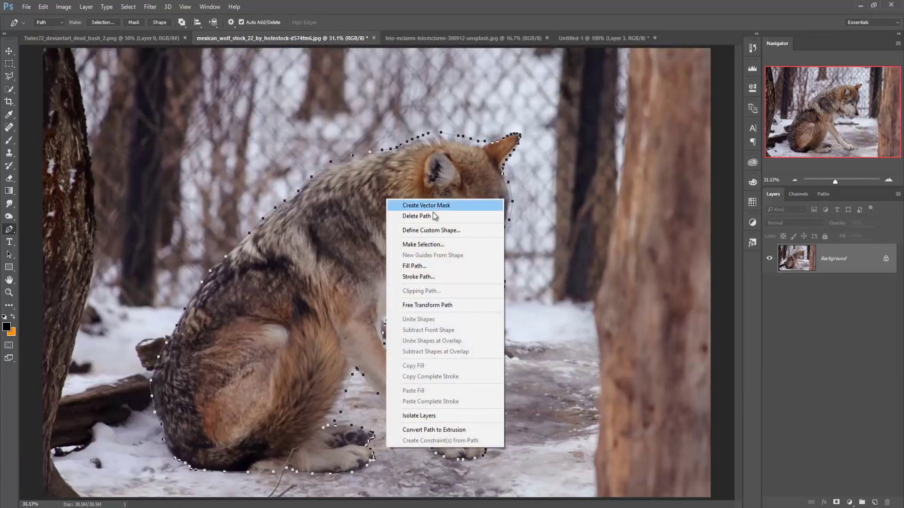
{"action": "left_click", "coordinate": [445, 245]}
{"action": "left_click", "coordinate": [500, 154]}
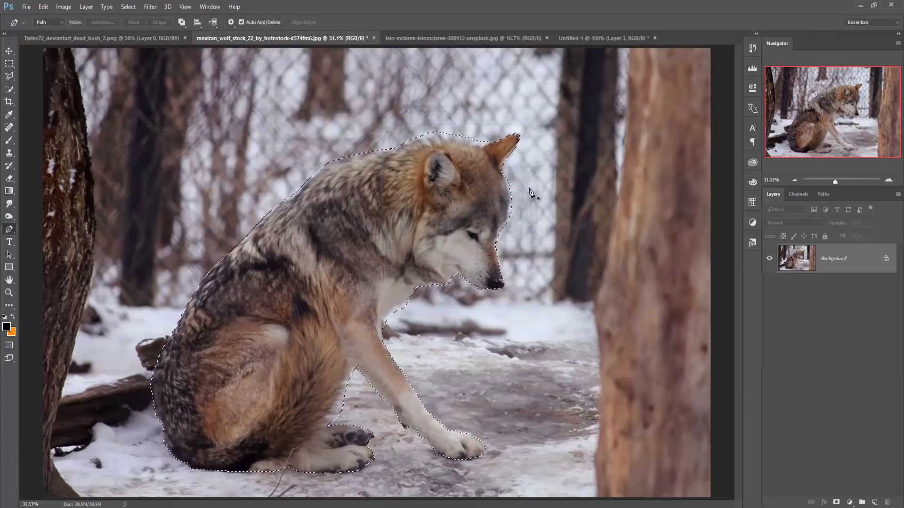
Drag the selected wolf into the Untitled-1 island composite as Layer 4
{"action": "key", "text": "v"}
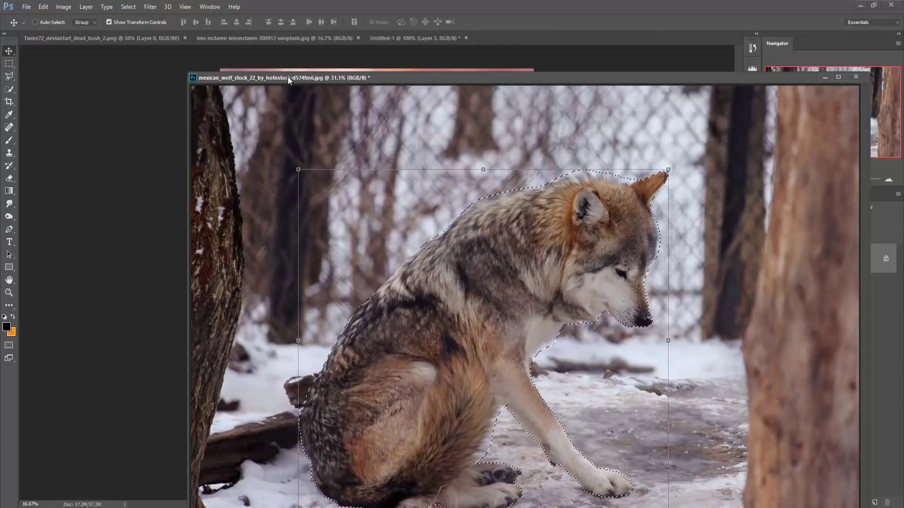
{"action": "left_click_drag", "start_coordinate": [291, 45], "coordinate": [553, 95]}
{"action": "left_click", "coordinate": [398, 38]}
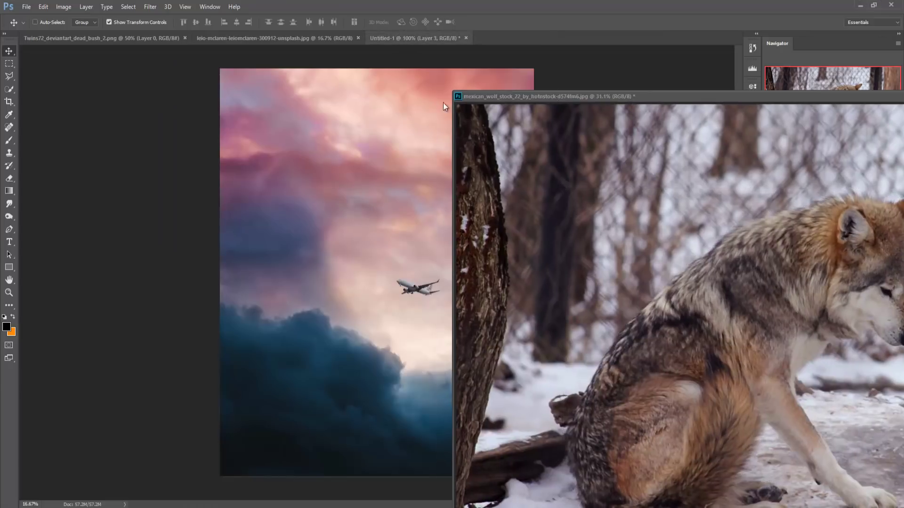
{"action": "mouse_move", "coordinate": [775, 292]}
{"action": "left_mouse_down"}
{"action": "mouse_move", "coordinate": [500, 275]}
{"action": "mouse_move", "coordinate": [400, 257]}
{"action": "left_mouse_up"}
{"action": "left_click_drag", "start_coordinate": [829, 98], "coordinate": [400, 168]}
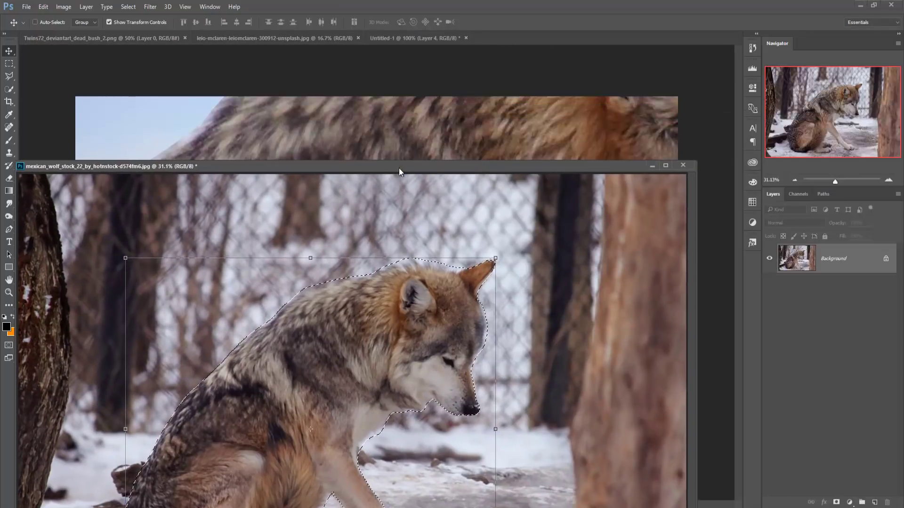
{"action": "left_click_drag", "start_coordinate": [546, 316], "coordinate": [377, 229]}
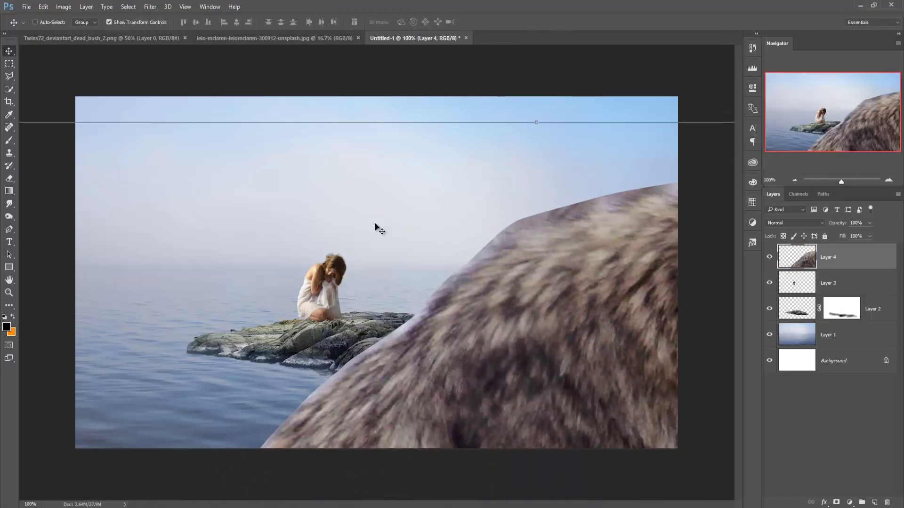
Shrink the wolf to a small size and set it on the rock beside the woman
{"action": "left_click_drag", "start_coordinate": [105, 193], "coordinate": [358, 217]}
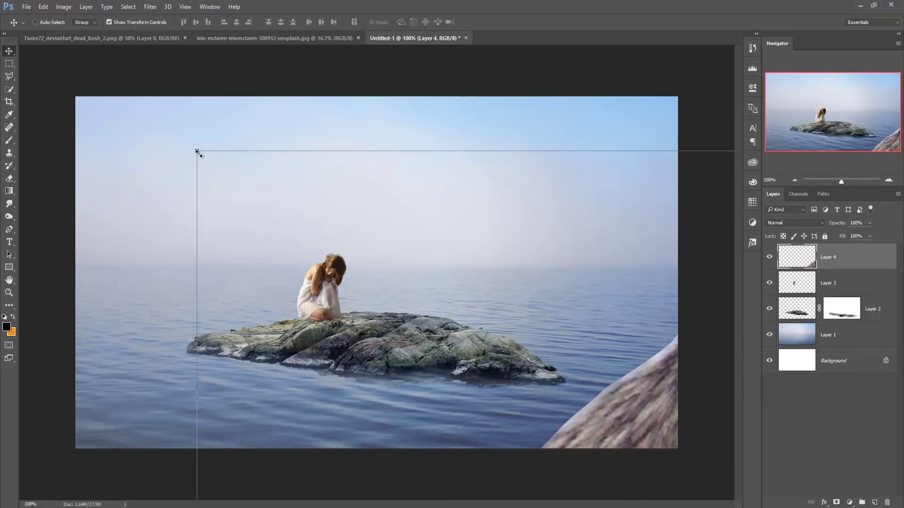
{"action": "left_click_drag", "start_coordinate": [198, 152], "coordinate": [542, 420]}
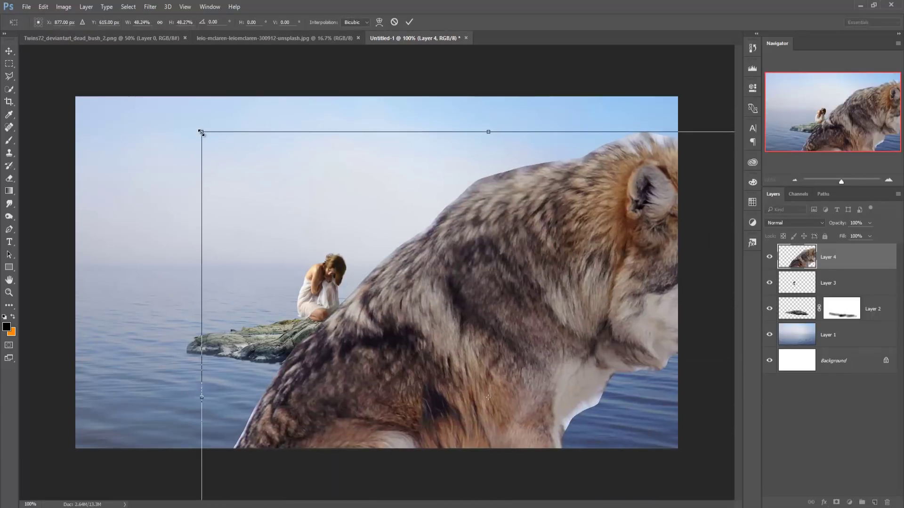
{"action": "left_click_drag", "start_coordinate": [202, 132], "coordinate": [457, 362]}
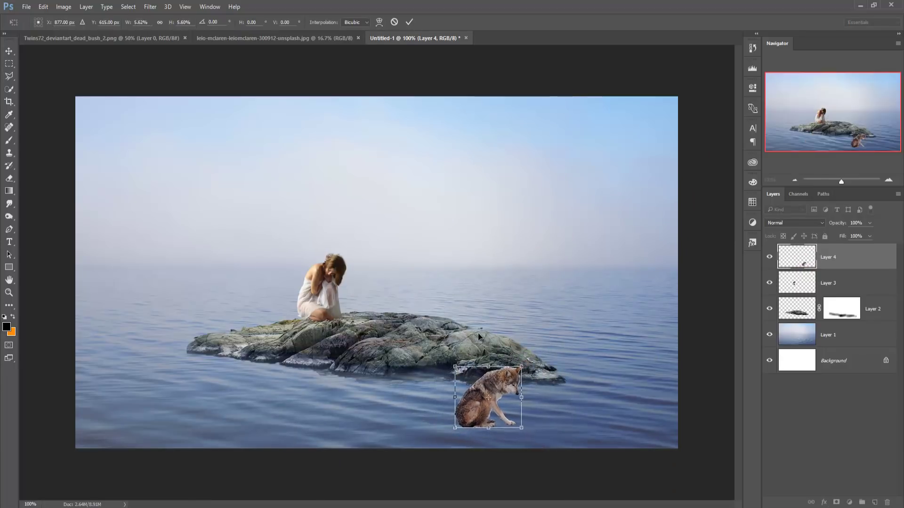
{"action": "left_click_drag", "start_coordinate": [494, 397], "coordinate": [463, 303]}
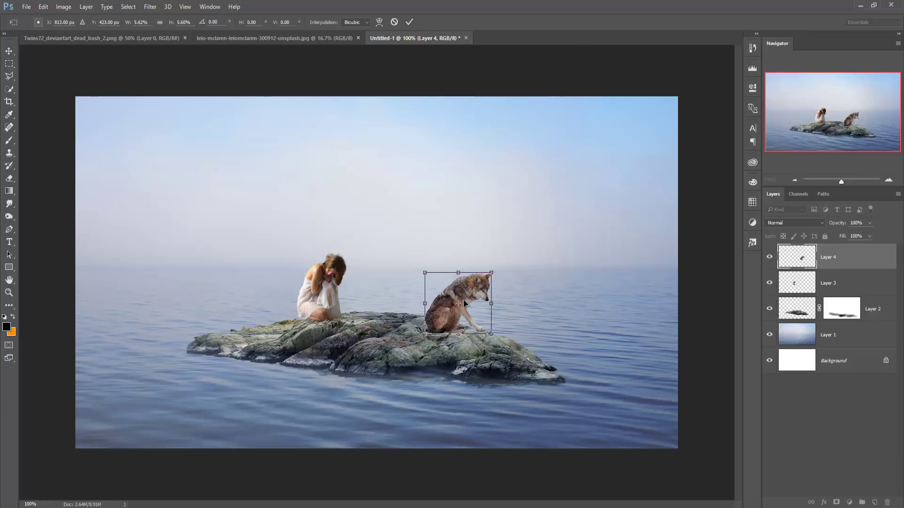
Flip the wolf horizontally to face the woman, fine-tune its size and position, and commit
{"action": "left_click", "coordinate": [43, 7]}
{"action": "mouse_move", "coordinate": [58, 207]}
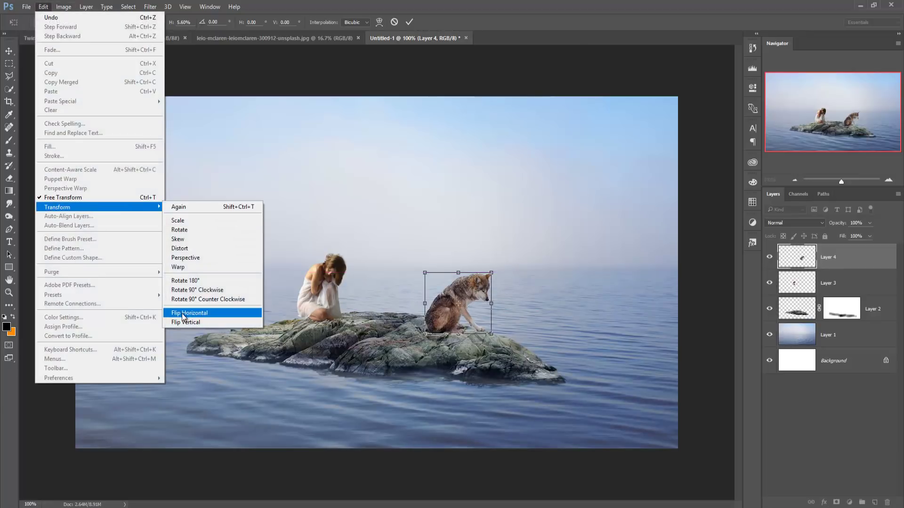
{"action": "left_click", "coordinate": [186, 312]}
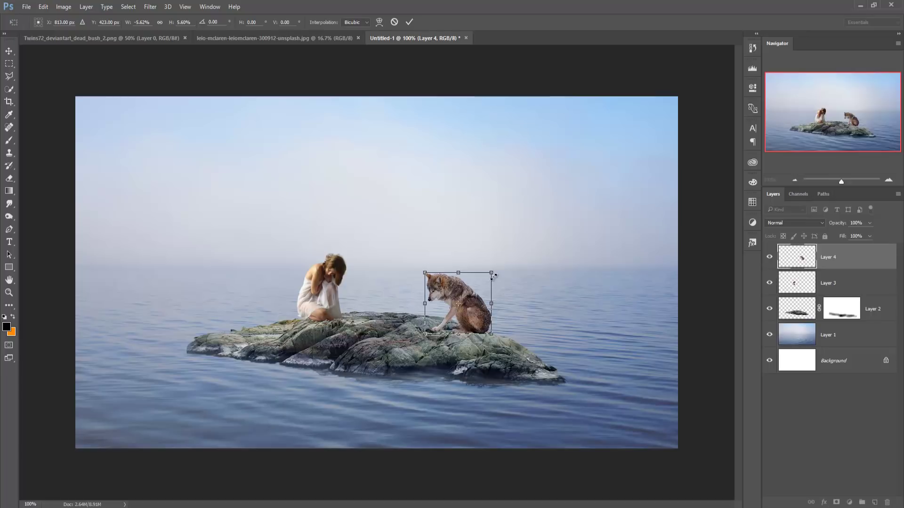
{"action": "left_click_drag", "start_coordinate": [492, 273], "coordinate": [485, 278]}
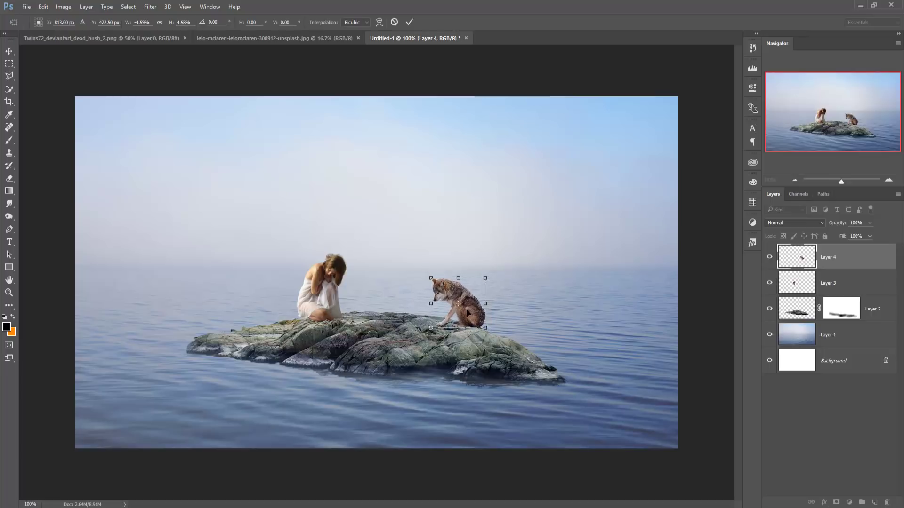
{"action": "mouse_move", "coordinate": [468, 310]}
{"action": "left_mouse_down"}
{"action": "mouse_move", "coordinate": [469, 318]}
{"action": "mouse_move", "coordinate": [479, 314]}
{"action": "left_mouse_up"}
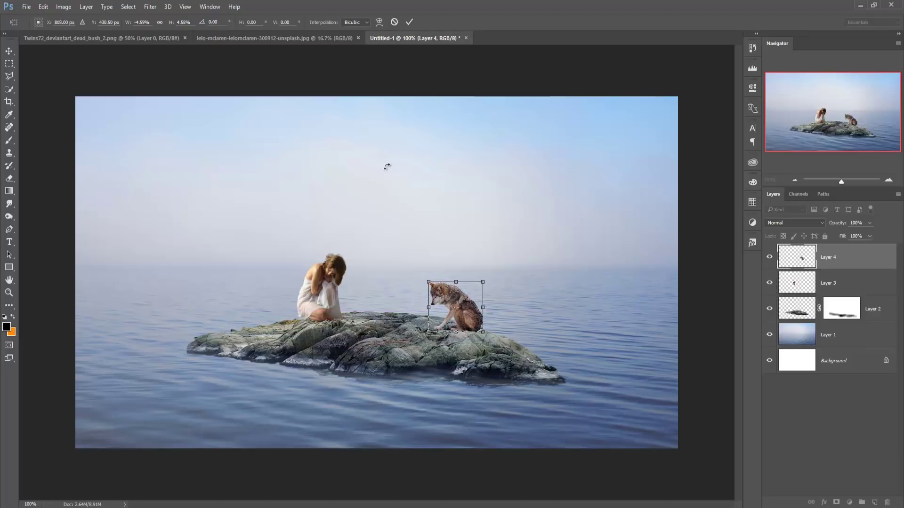
{"action": "left_click", "coordinate": [410, 23]}
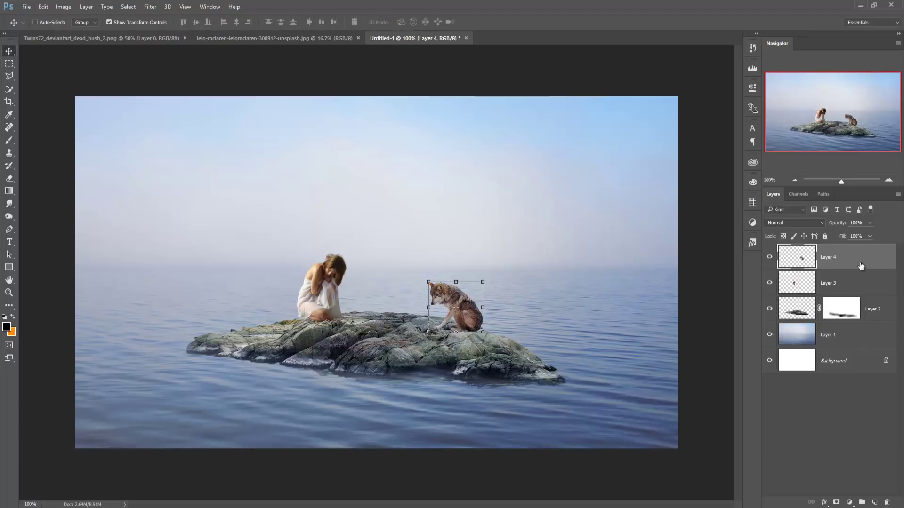
Scale Layers 2–4 (rock, woman, wolf) together to about 111% and lower them slightly
{"action": "left_click", "coordinate": [878, 309], "text": "shift"}
{"action": "left_click_drag", "start_coordinate": [570, 253], "coordinate": [594, 252]}
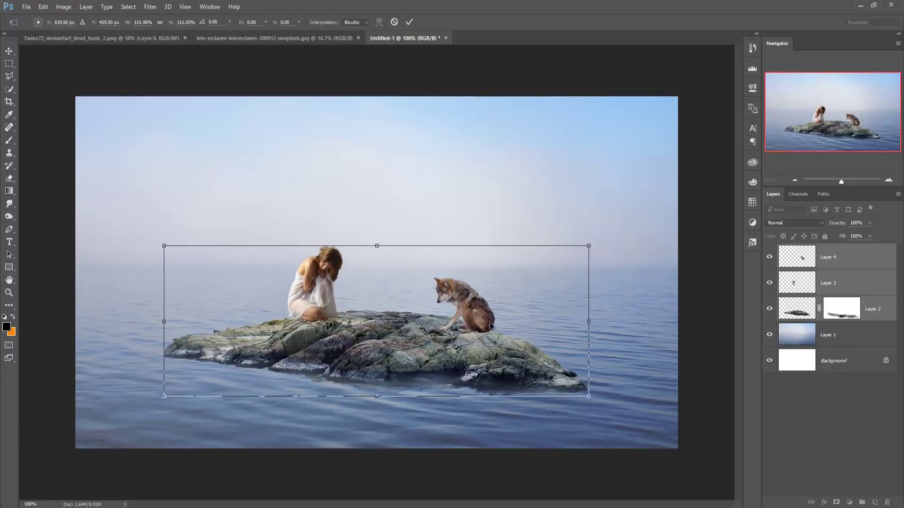
{"action": "left_click_drag", "start_coordinate": [374, 372], "coordinate": [372, 392]}
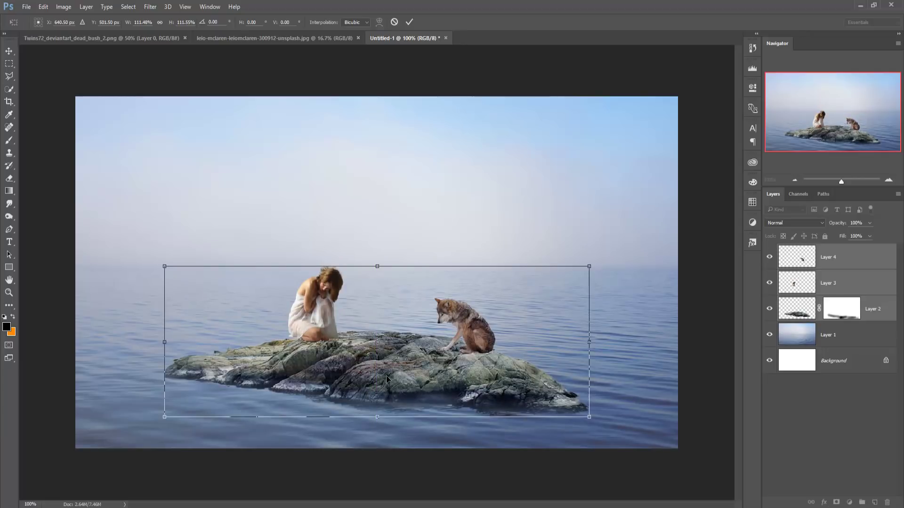
{"action": "left_click", "coordinate": [408, 22]}
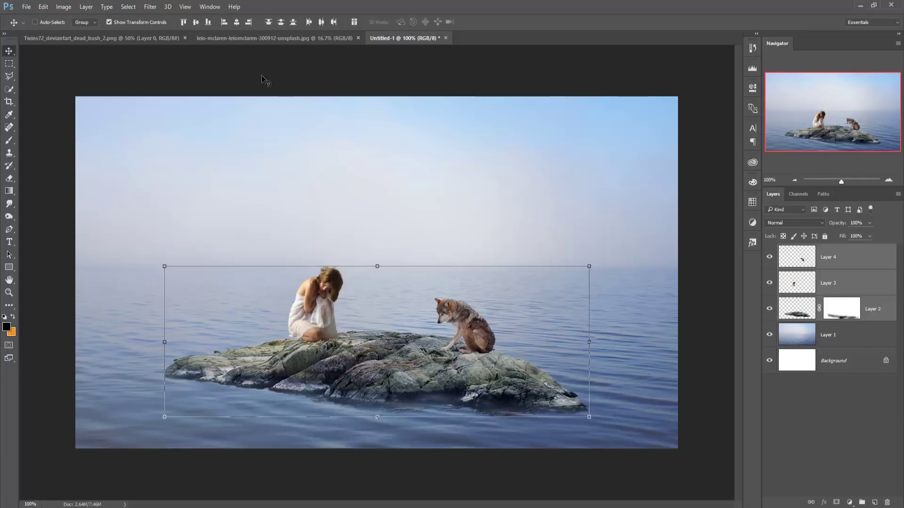
Drag the dead bush image into the island composite as Layer 5
{"action": "left_click", "coordinate": [98, 37]}
{"action": "mouse_move", "coordinate": [100, 37]}
{"action": "left_mouse_down"}
{"action": "mouse_move", "coordinate": [103, 70]}
{"action": "mouse_move", "coordinate": [558, 112]}
{"action": "left_mouse_up"}
{"action": "mouse_move", "coordinate": [621, 320]}
{"action": "left_mouse_down"}
{"action": "mouse_move", "coordinate": [398, 327]}
{"action": "mouse_move", "coordinate": [451, 324]}
{"action": "left_mouse_up"}
Shrink the bush to about 9% and nudge it onto the rock between woman and wolf
{"action": "left_click", "coordinate": [798, 112]}
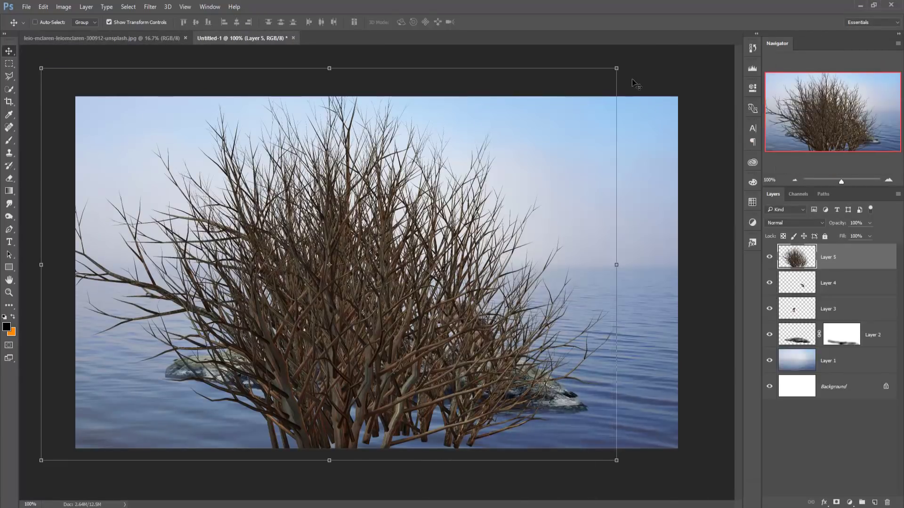
{"action": "mouse_move", "coordinate": [616, 68]}
{"action": "left_mouse_down"}
{"action": "mouse_move", "coordinate": [354, 248]}
{"action": "mouse_move", "coordinate": [392, 335]}
{"action": "left_mouse_up"}
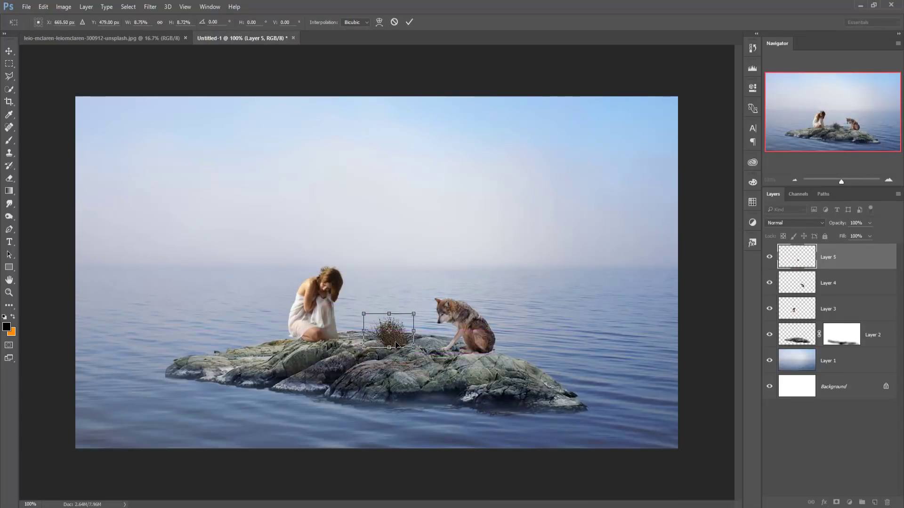
{"action": "left_click", "coordinate": [410, 23]}
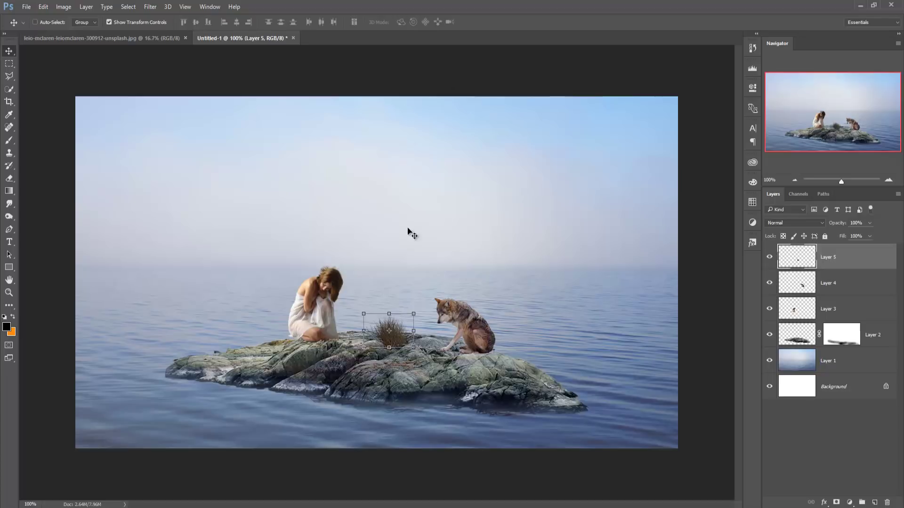
{"action": "left_click_drag", "start_coordinate": [400, 345], "coordinate": [394, 339]}
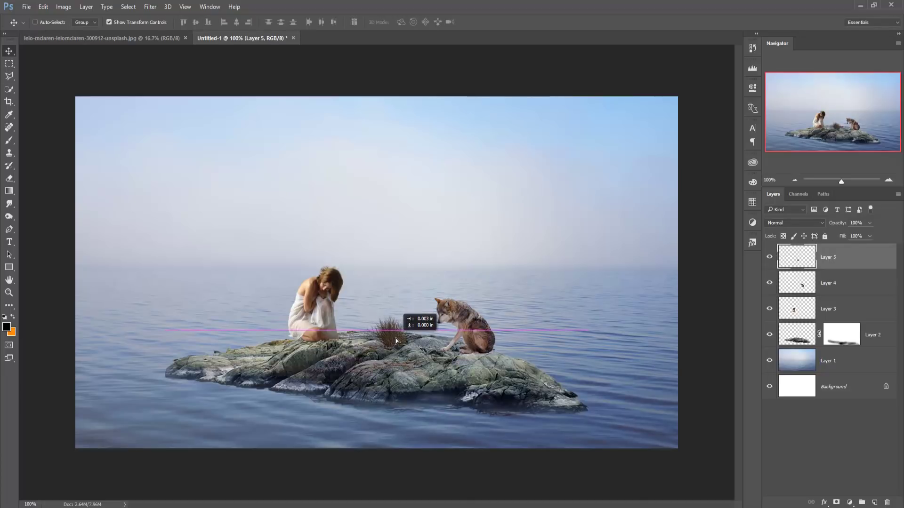
{"action": "left_click_drag", "start_coordinate": [394, 339], "coordinate": [395, 338]}
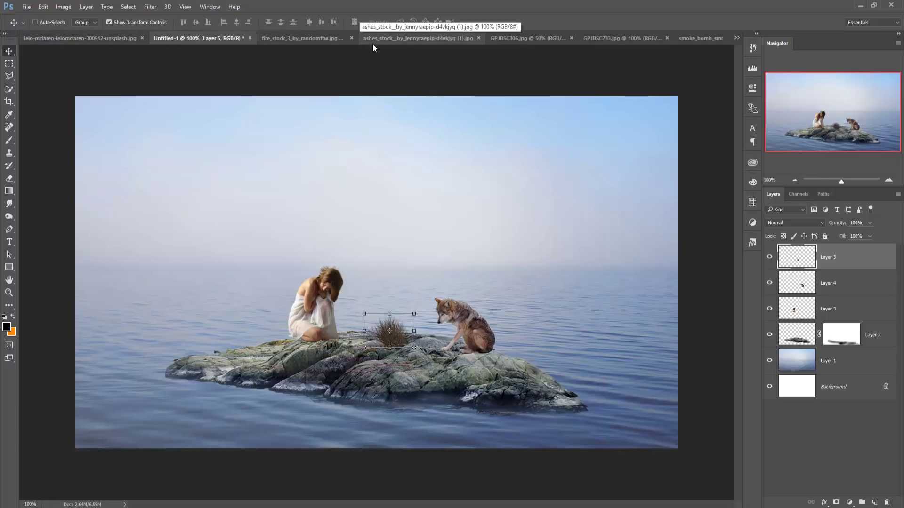
Bring in the ashes photo as Layer 6, shrink it to about 9%, and place it at the bush's base
{"action": "mouse_move", "coordinate": [389, 39]}
{"action": "left_mouse_down"}
{"action": "mouse_move", "coordinate": [401, 124]}
{"action": "mouse_move", "coordinate": [292, 315]}
{"action": "left_mouse_up"}
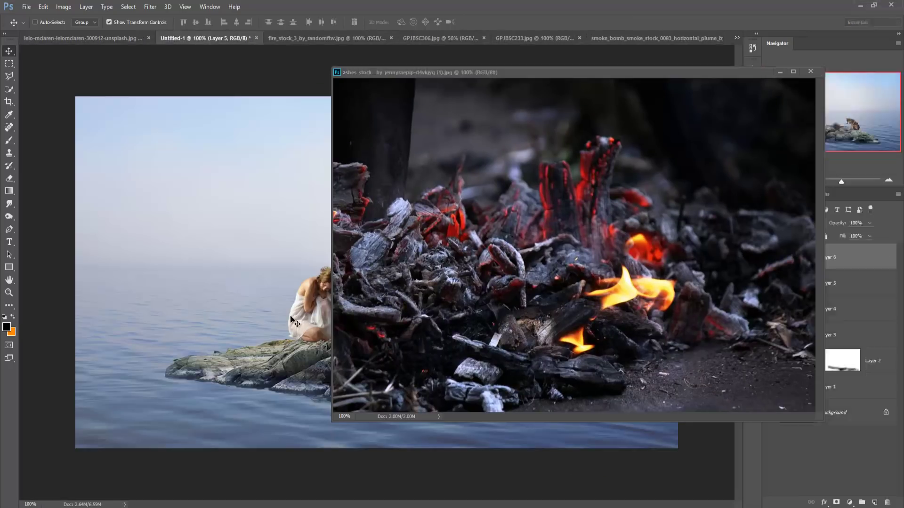
{"action": "left_click", "coordinate": [780, 72]}
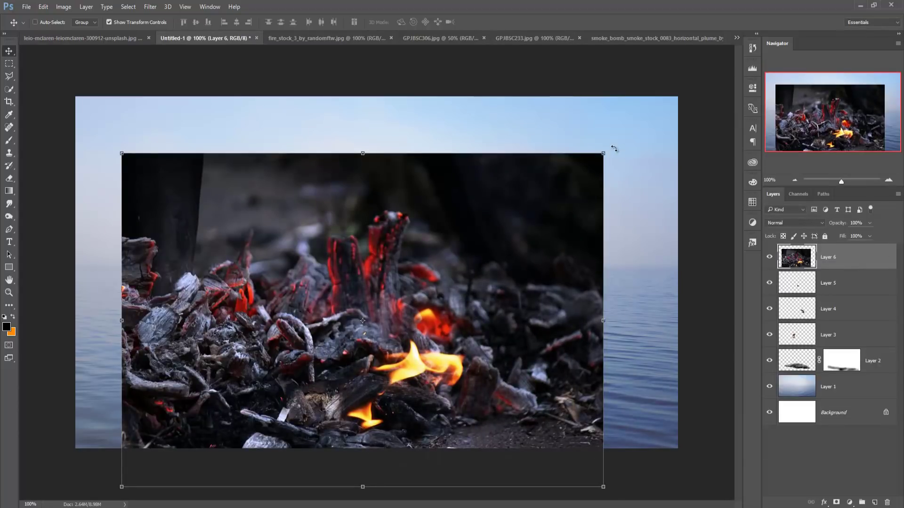
{"action": "left_click_drag", "start_coordinate": [605, 150], "coordinate": [392, 303]}
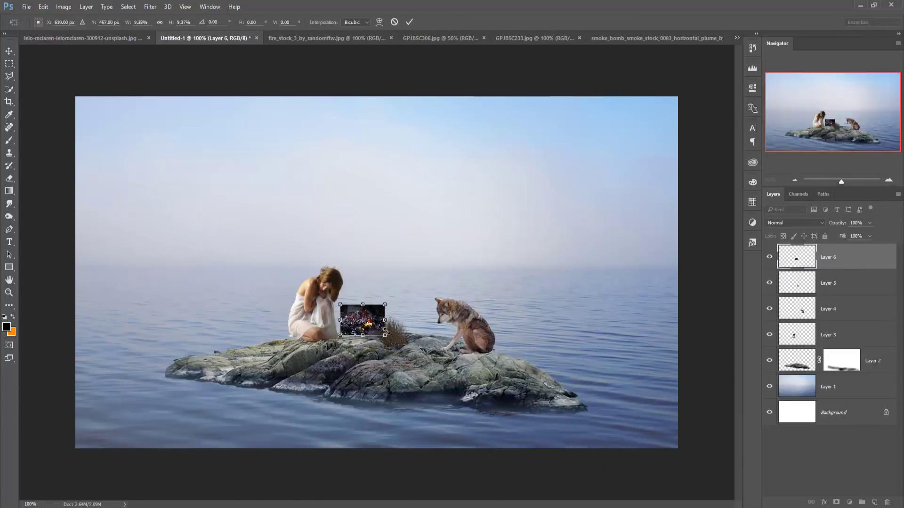
{"action": "left_click_drag", "start_coordinate": [397, 336], "coordinate": [423, 358]}
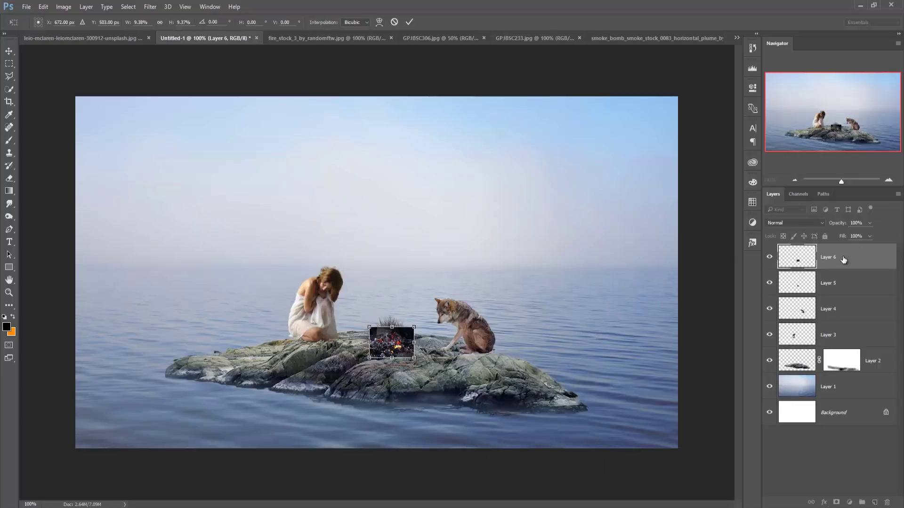
{"action": "left_click", "coordinate": [409, 23]}
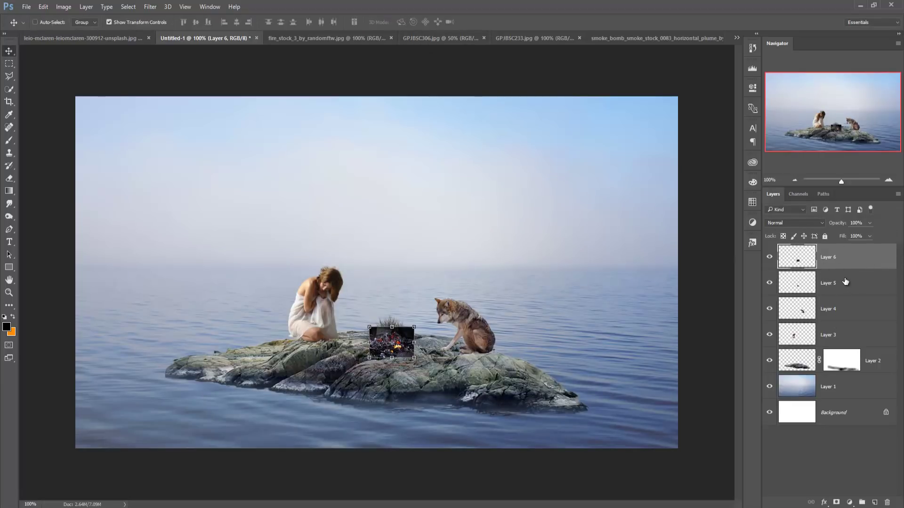
{"action": "key", "text": "ctrl+plus"}
{"action": "key", "text": "ctrl+plus"}
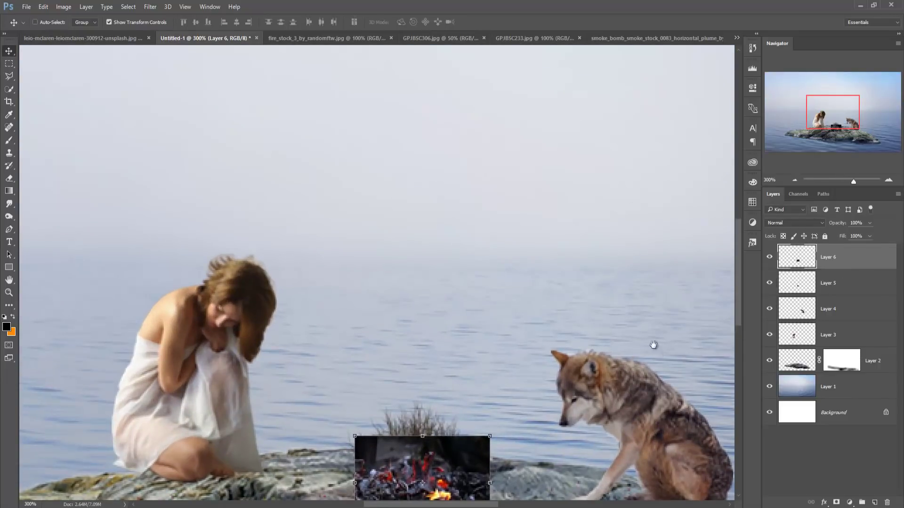
{"action": "left_click_drag", "start_coordinate": [654, 345], "coordinate": [552, 168]}
{"action": "left_click_drag", "start_coordinate": [329, 297], "coordinate": [335, 297]}
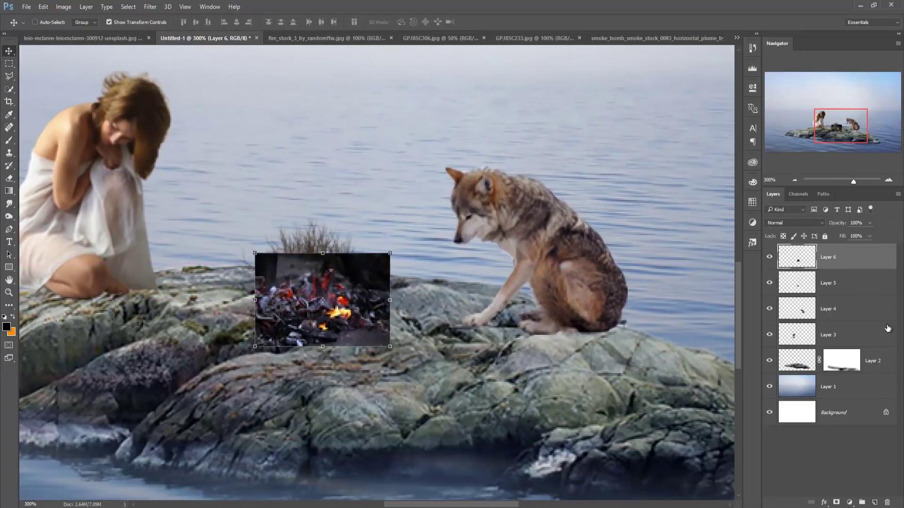
Add a mask to Layer 6 and set up a smaller black brush at 100% opacity
{"action": "left_click", "coordinate": [837, 503]}
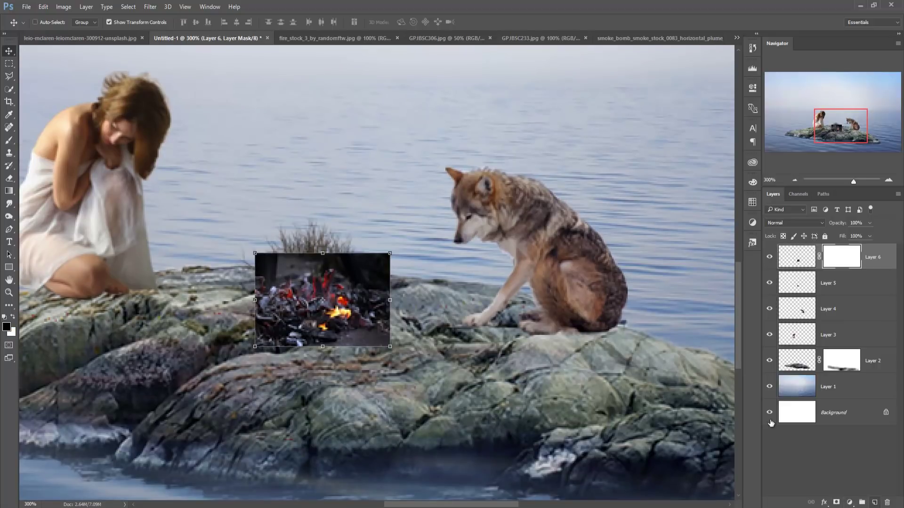
{"action": "left_click", "coordinate": [9, 140]}
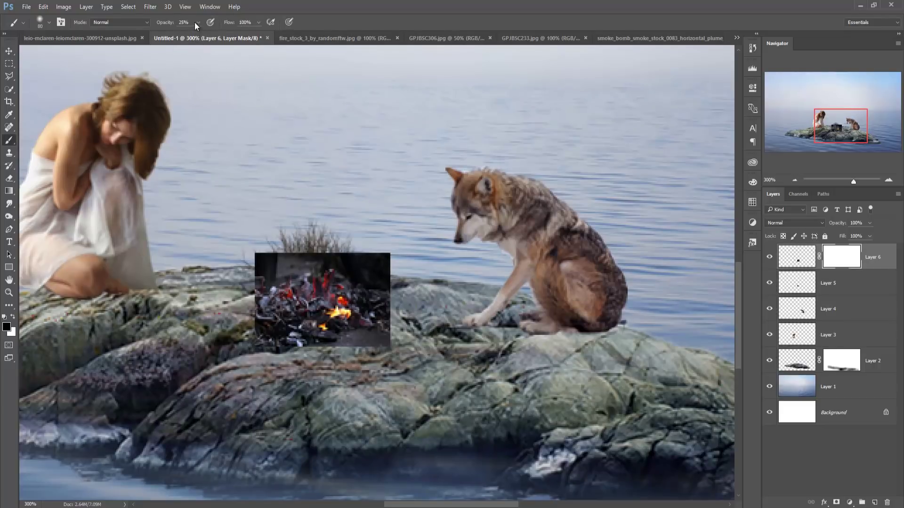
{"action": "left_click", "coordinate": [198, 22]}
{"action": "left_click_drag", "start_coordinate": [197, 37], "coordinate": [233, 38]}
{"action": "key", "text": "bracketleft"}
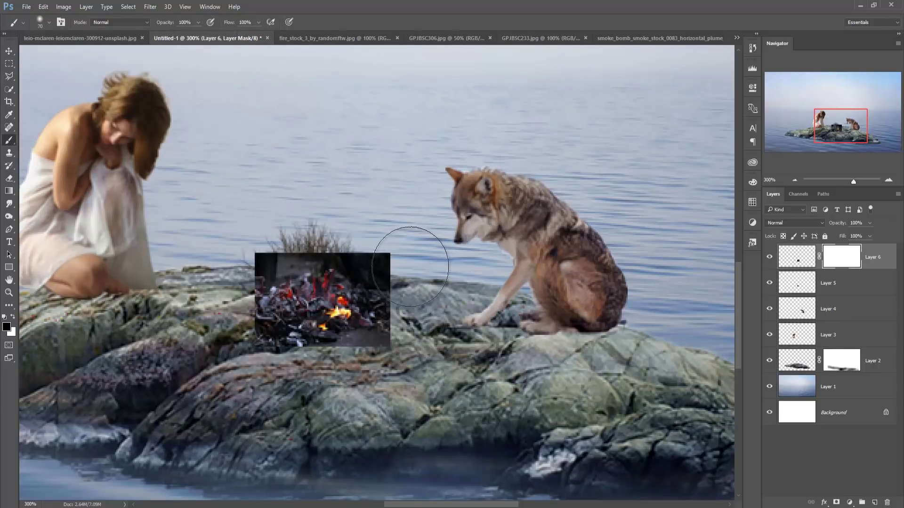
{"action": "key", "text": "bracketleft"}
{"action": "key", "text": "bracketleft"}
Paint away the ashes' hard edges on the mask so they blend into the rock and grass
{"action": "mouse_move", "coordinate": [397, 242]}
{"action": "left_mouse_down"}
{"action": "mouse_move", "coordinate": [288, 218]}
{"action": "mouse_move", "coordinate": [241, 267]}
{"action": "mouse_move", "coordinate": [222, 349]}
{"action": "left_mouse_up"}
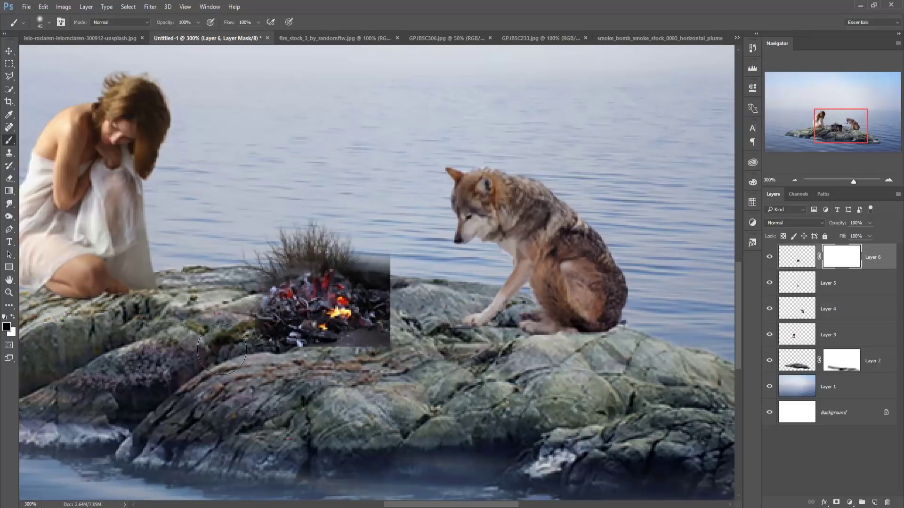
{"action": "mouse_move", "coordinate": [277, 375]}
{"action": "left_mouse_down"}
{"action": "mouse_move", "coordinate": [329, 356]}
{"action": "mouse_move", "coordinate": [389, 353]}
{"action": "mouse_move", "coordinate": [418, 324]}
{"action": "left_mouse_up"}
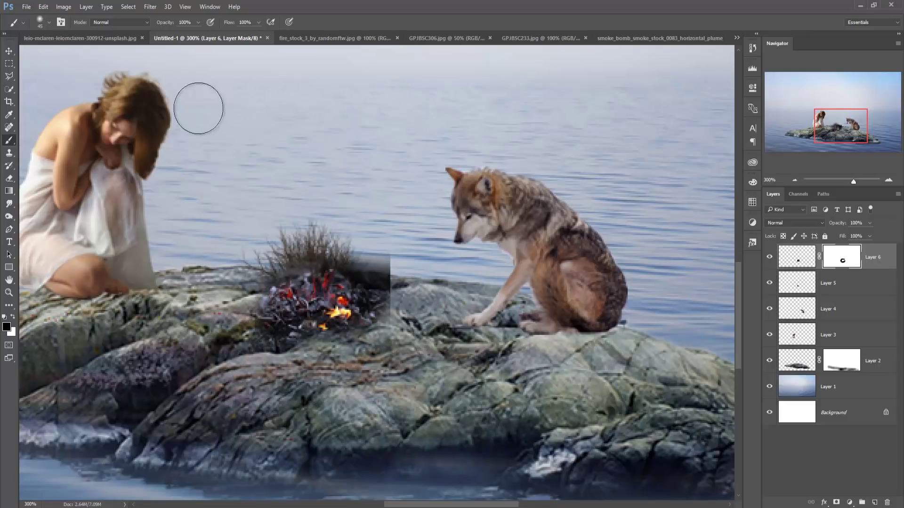
{"action": "mouse_move", "coordinate": [396, 266]}
{"action": "left_mouse_down"}
{"action": "mouse_move", "coordinate": [417, 282]}
{"action": "mouse_move", "coordinate": [405, 311]}
{"action": "left_mouse_up"}
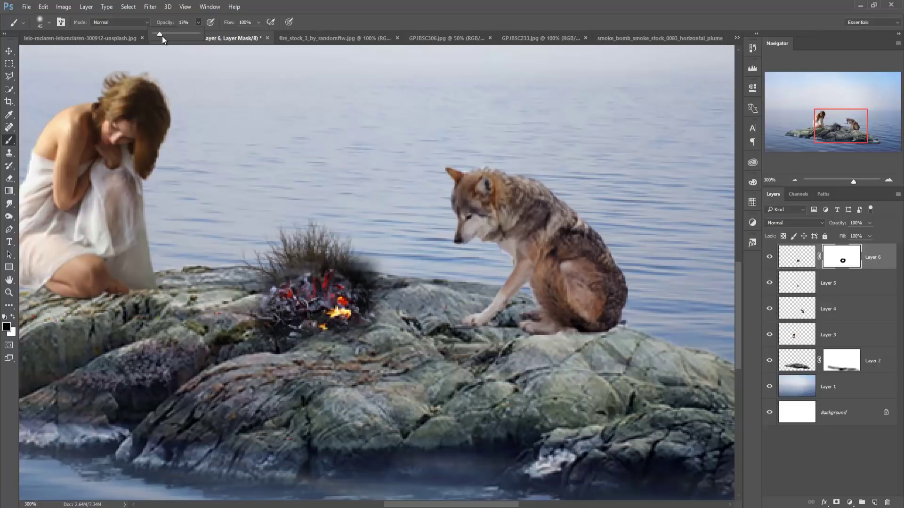
{"action": "mouse_move", "coordinate": [413, 272]}
{"action": "left_mouse_down"}
{"action": "mouse_move", "coordinate": [372, 271]}
{"action": "mouse_move", "coordinate": [384, 252]}
{"action": "mouse_move", "coordinate": [377, 282]}
{"action": "mouse_move", "coordinate": [394, 298]}
{"action": "mouse_move", "coordinate": [300, 264]}
{"action": "mouse_move", "coordinate": [241, 314]}
{"action": "left_mouse_up"}
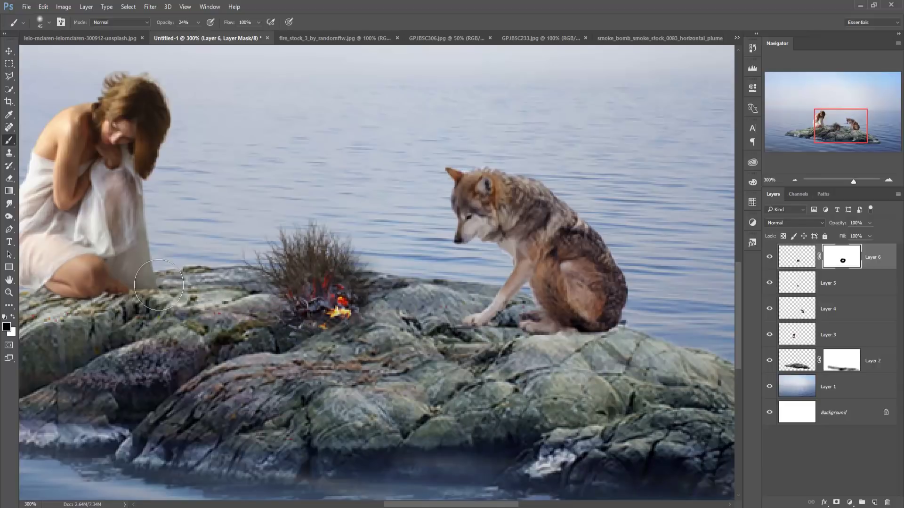
{"action": "left_click", "coordinate": [15, 51]}
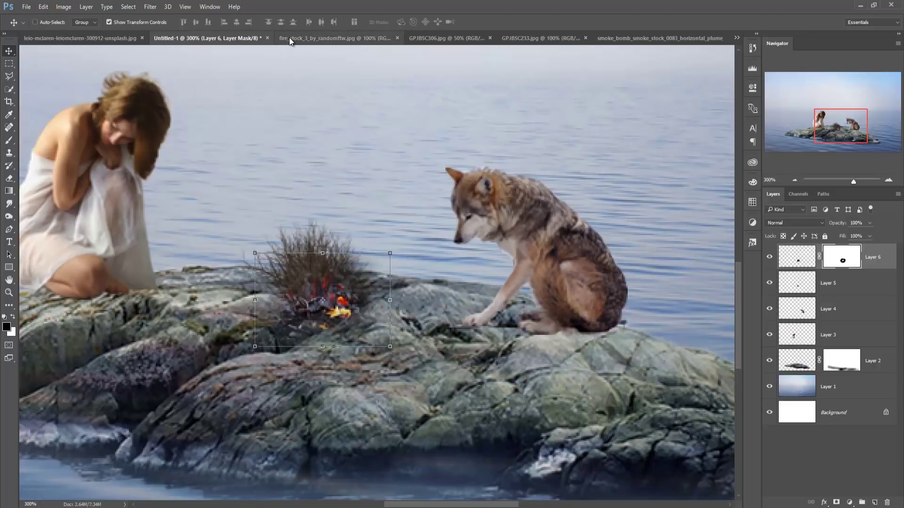
Copy the fire_stock_3 flame photo into Untitled-1 as Layer 7 and close its window
{"action": "left_click", "coordinate": [326, 39]}
{"action": "left_click_drag", "start_coordinate": [326, 39], "coordinate": [517, 89]}
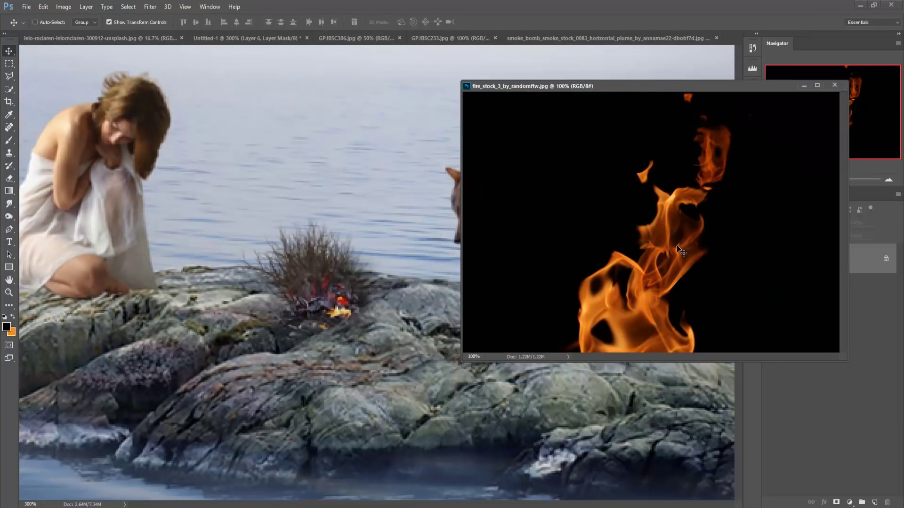
{"action": "left_click_drag", "start_coordinate": [681, 251], "coordinate": [290, 200]}
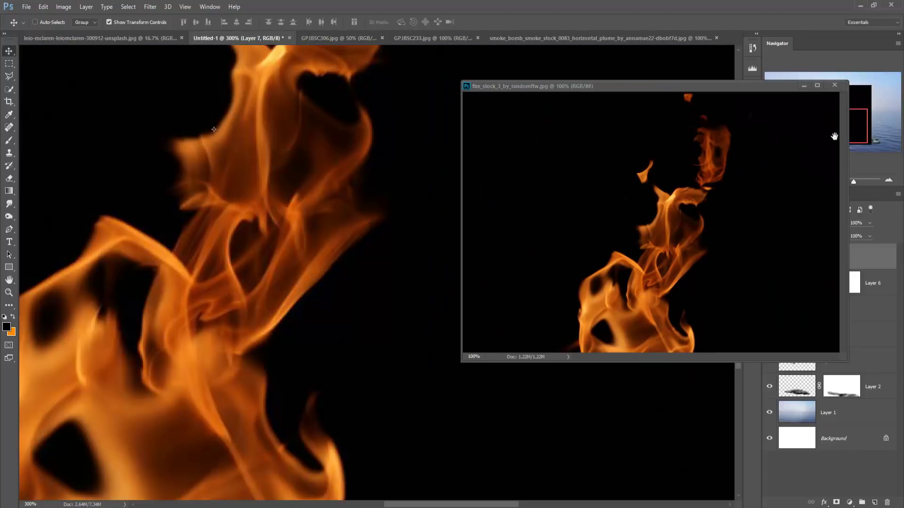
{"action": "left_click", "coordinate": [802, 85]}
Scale the flames to about 23% and position them just above the ashes
{"action": "left_click_drag", "start_coordinate": [210, 178], "coordinate": [278, 282]}
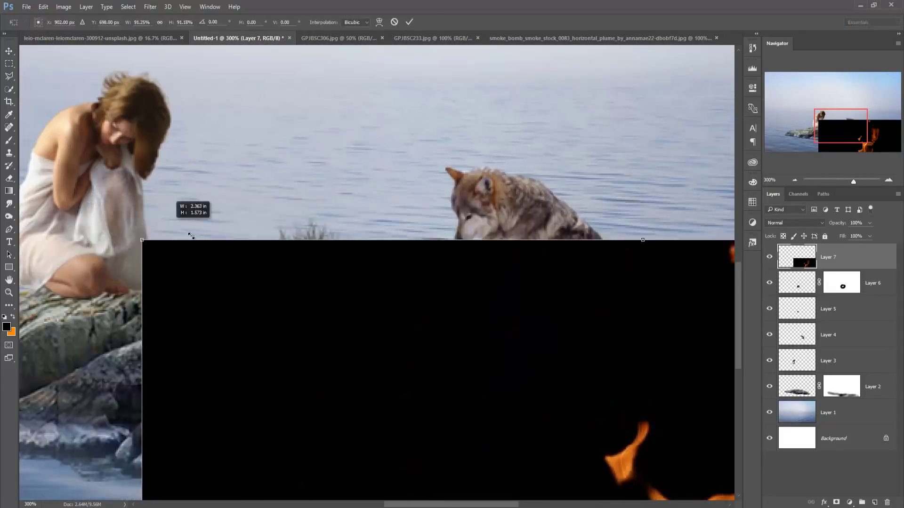
{"action": "left_click_drag", "start_coordinate": [74, 194], "coordinate": [410, 423]}
{"action": "left_click_drag", "start_coordinate": [499, 447], "coordinate": [183, 201]}
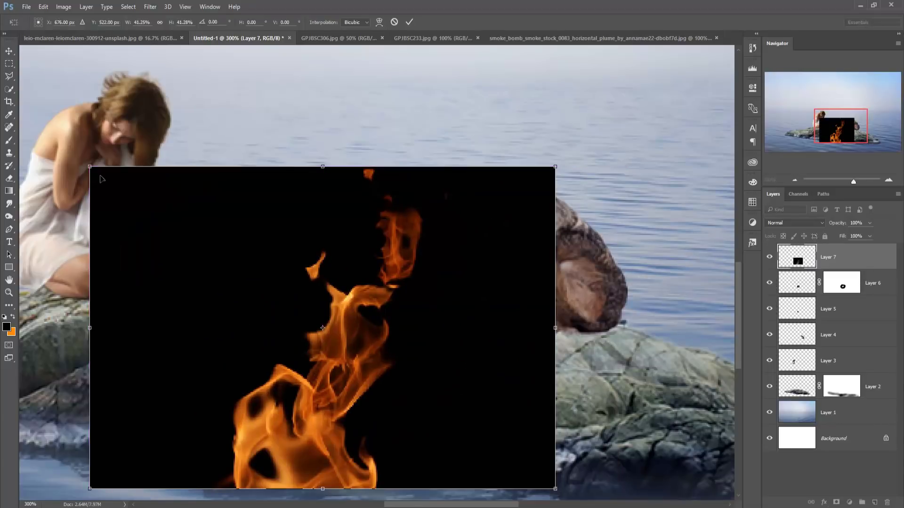
{"action": "left_click_drag", "start_coordinate": [90, 167], "coordinate": [232, 285]}
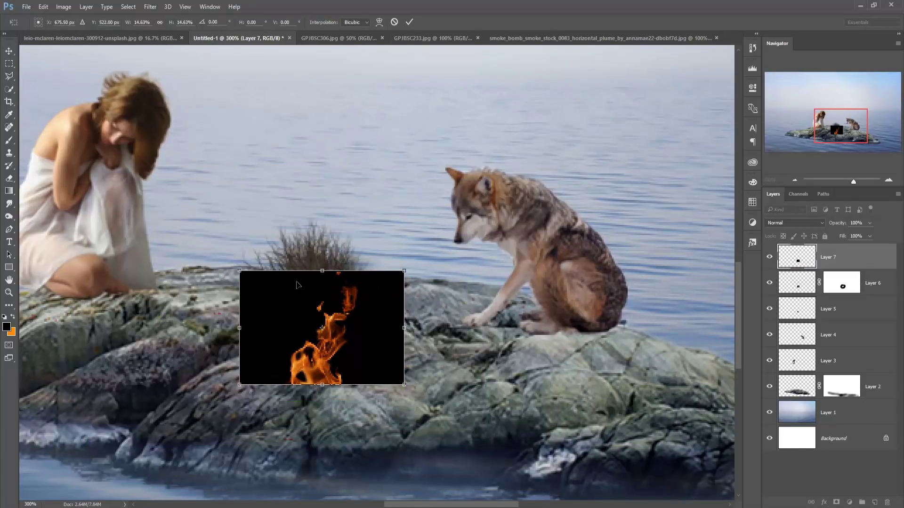
{"action": "mouse_move", "coordinate": [364, 282]}
{"action": "left_mouse_down"}
{"action": "mouse_move", "coordinate": [367, 192]}
{"action": "mouse_move", "coordinate": [455, 142]}
{"action": "left_mouse_up"}
{"action": "mouse_move", "coordinate": [341, 284]}
{"action": "left_mouse_down"}
{"action": "mouse_move", "coordinate": [348, 254]}
{"action": "mouse_move", "coordinate": [350, 263]}
{"action": "left_mouse_up"}
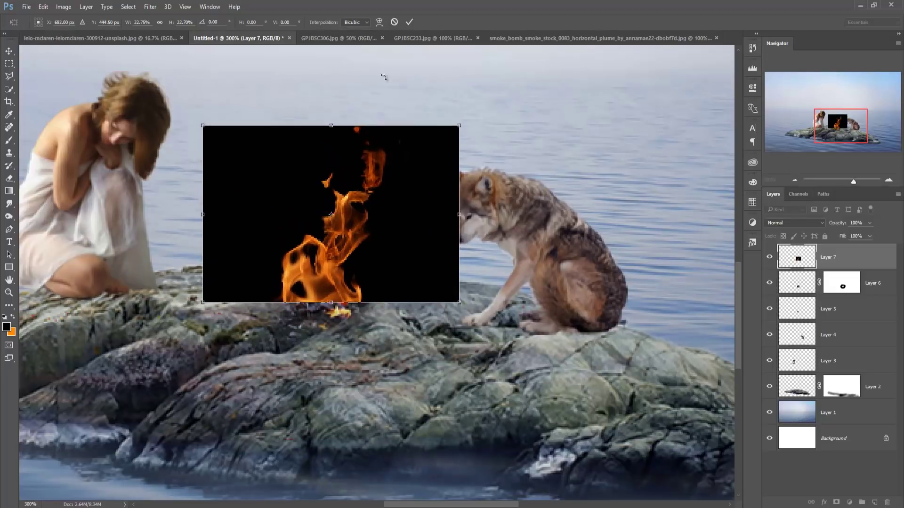
{"action": "left_click", "coordinate": [410, 22]}
{"action": "left_click", "coordinate": [798, 223]}
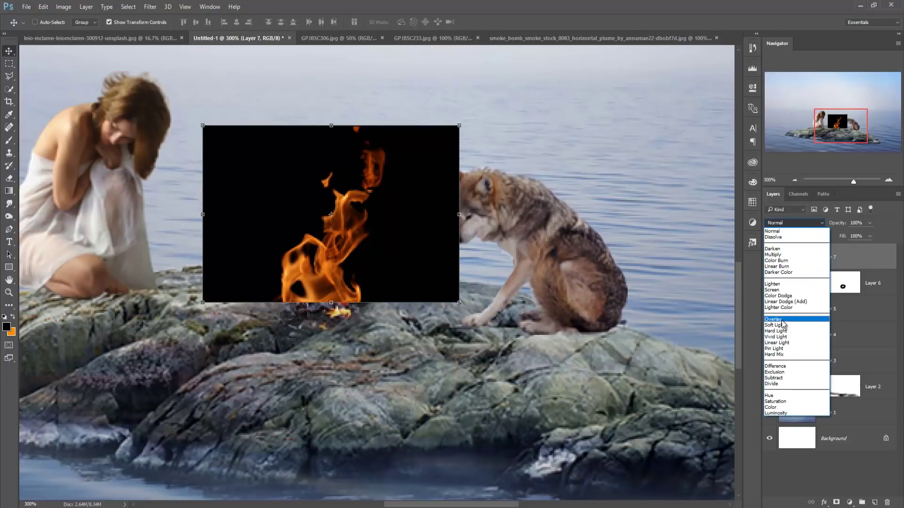
Set Layer 7 to Screen blending and nudge the flames into place over the ashes
{"action": "left_click", "coordinate": [772, 290]}
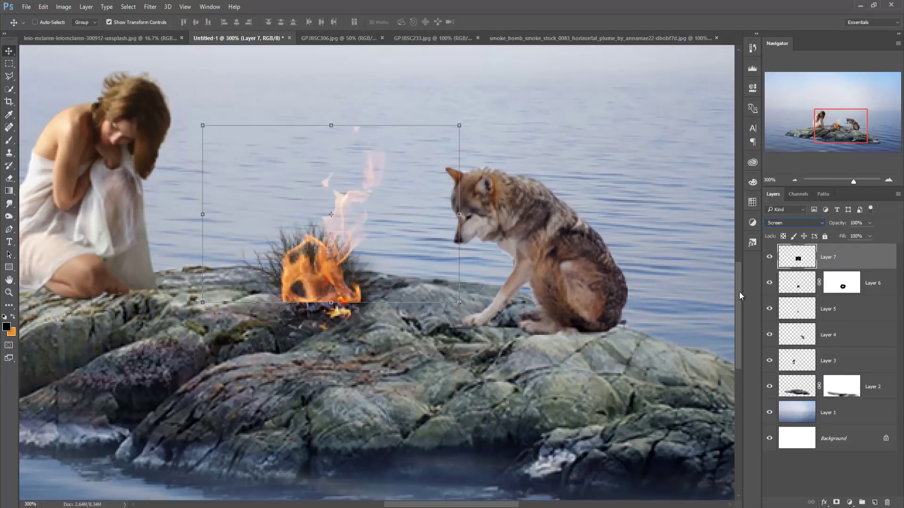
{"action": "left_click_drag", "start_coordinate": [312, 271], "coordinate": [318, 273]}
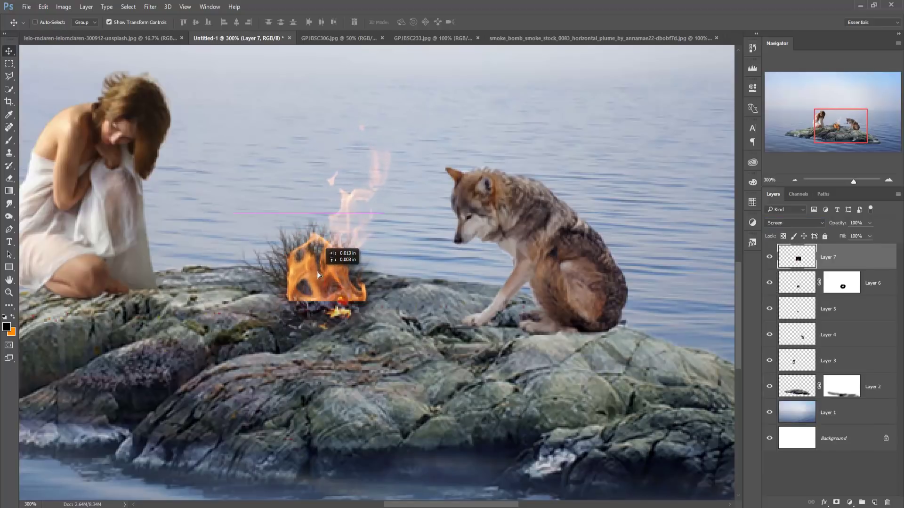
{"action": "left_click_drag", "start_coordinate": [318, 273], "coordinate": [316, 272]}
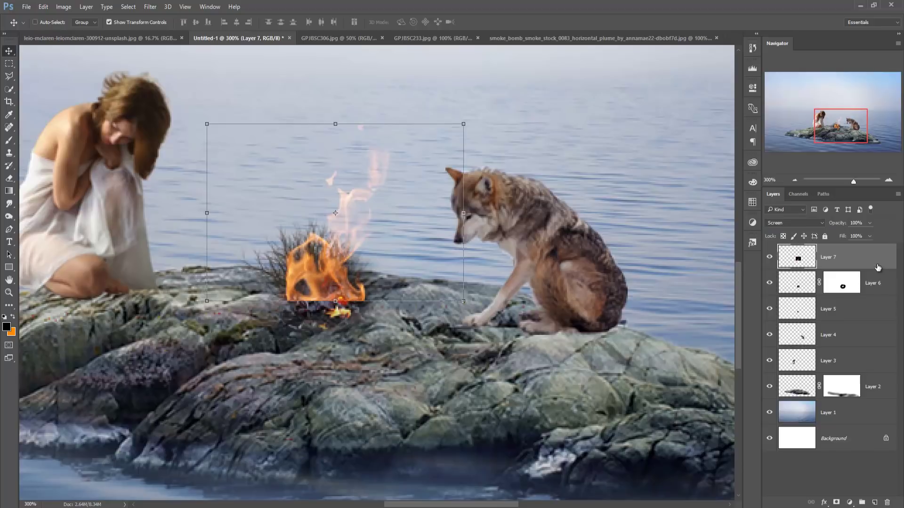
Duplicate the flame layer as Layer 7 copy
{"action": "right_click", "coordinate": [877, 268]}
{"action": "left_click", "coordinate": [776, 106]}
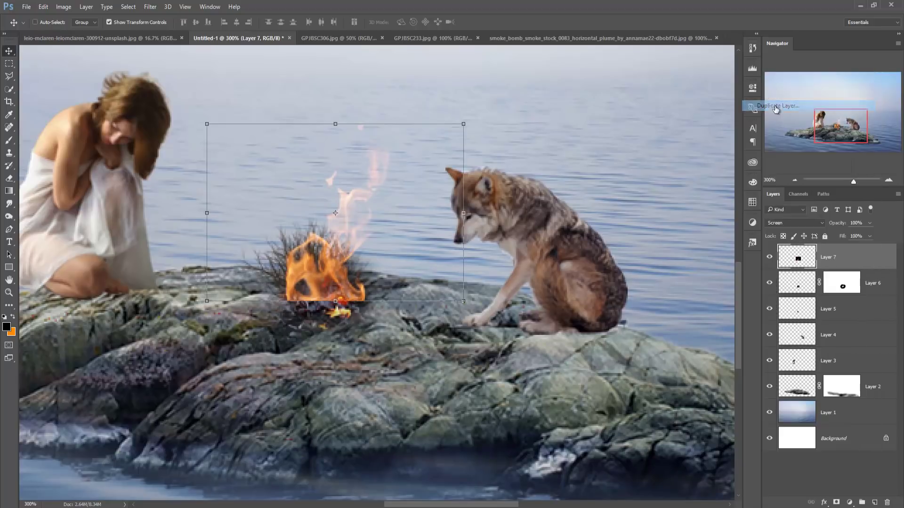
{"action": "left_click", "coordinate": [533, 159]}
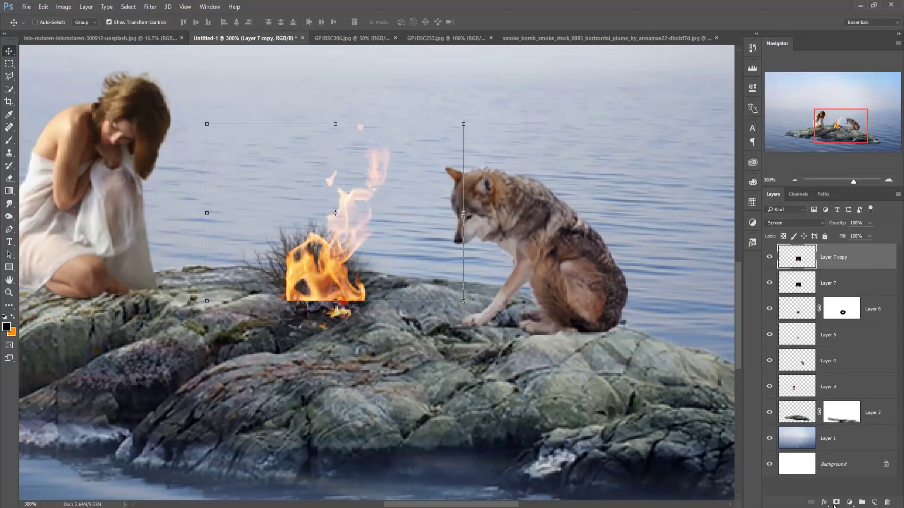
Mask Layer 7 copy and Layer 7, brushing black around the fire base to soften the flames
{"action": "left_click", "coordinate": [837, 503]}
{"action": "left_click", "coordinate": [8, 141]}
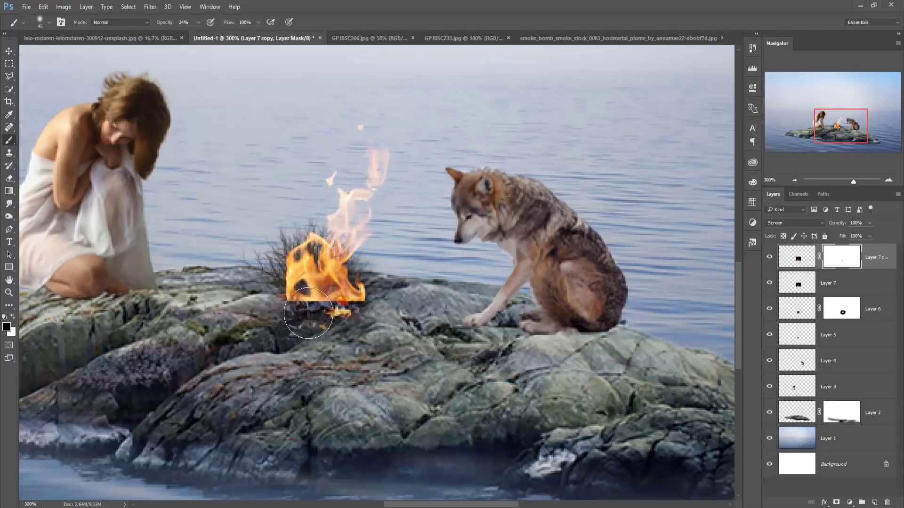
{"action": "mouse_move", "coordinate": [306, 315]}
{"action": "left_mouse_down"}
{"action": "mouse_move", "coordinate": [324, 317]}
{"action": "mouse_move", "coordinate": [344, 297]}
{"action": "mouse_move", "coordinate": [323, 308]}
{"action": "left_mouse_up"}
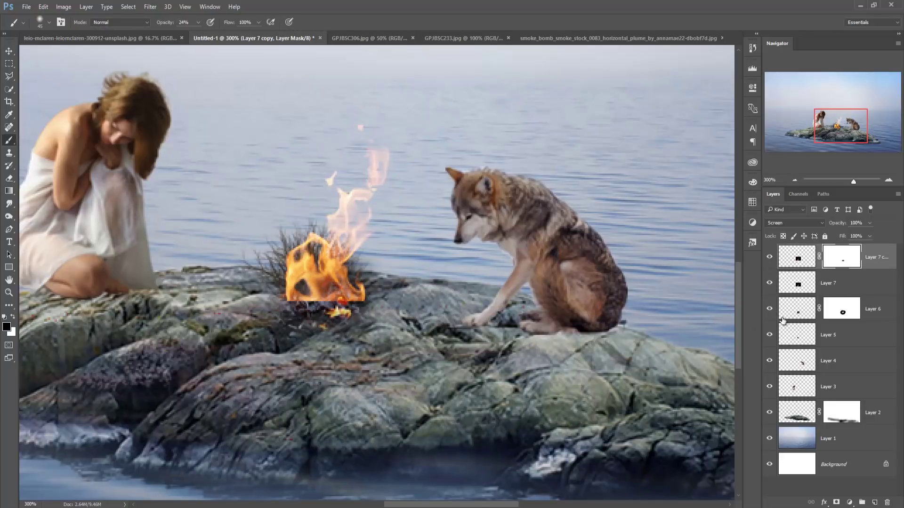
{"action": "left_click", "coordinate": [843, 283]}
{"action": "left_click", "coordinate": [836, 502]}
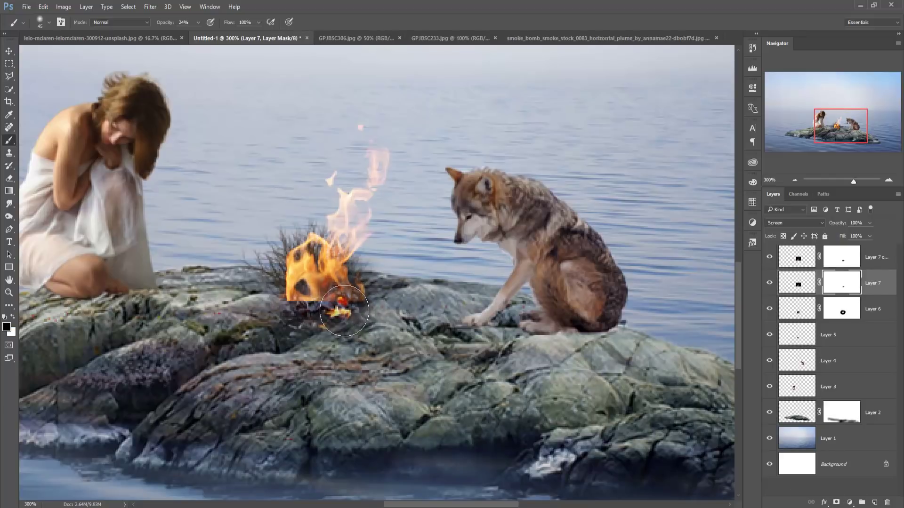
{"action": "mouse_move", "coordinate": [357, 307]}
{"action": "left_mouse_down"}
{"action": "mouse_move", "coordinate": [374, 304]}
{"action": "mouse_move", "coordinate": [298, 314]}
{"action": "mouse_move", "coordinate": [278, 286]}
{"action": "mouse_move", "coordinate": [297, 302]}
{"action": "left_mouse_up"}
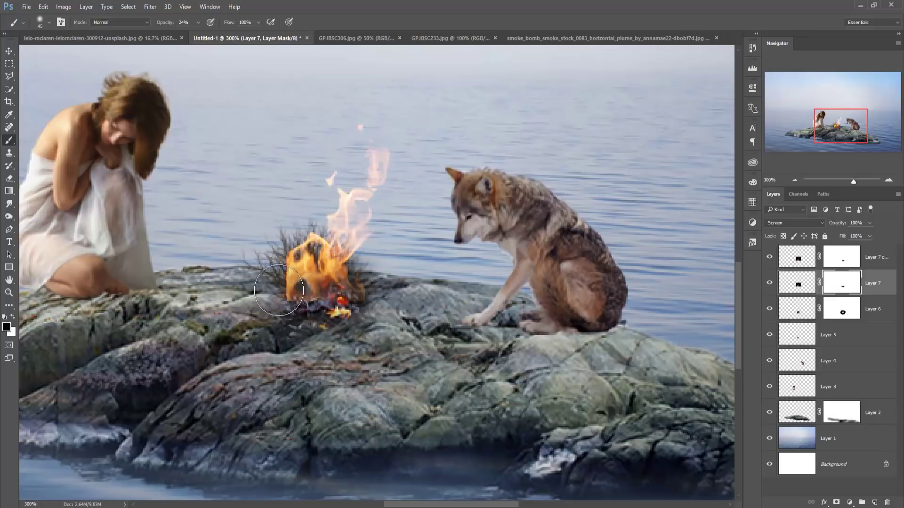
{"action": "left_click", "coordinate": [841, 261]}
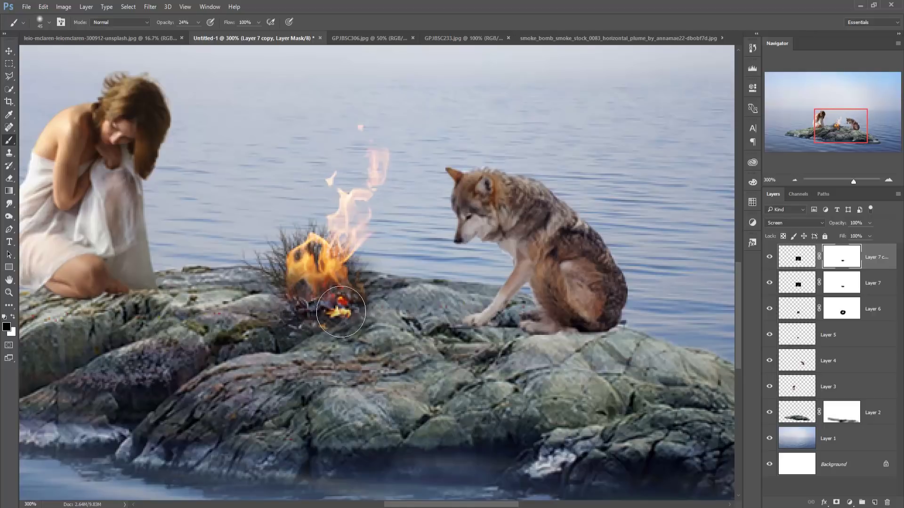
{"action": "mouse_move", "coordinate": [341, 312]}
{"action": "left_mouse_down"}
{"action": "mouse_move", "coordinate": [317, 295]}
{"action": "mouse_move", "coordinate": [347, 328]}
{"action": "mouse_move", "coordinate": [339, 308]}
{"action": "left_mouse_up"}
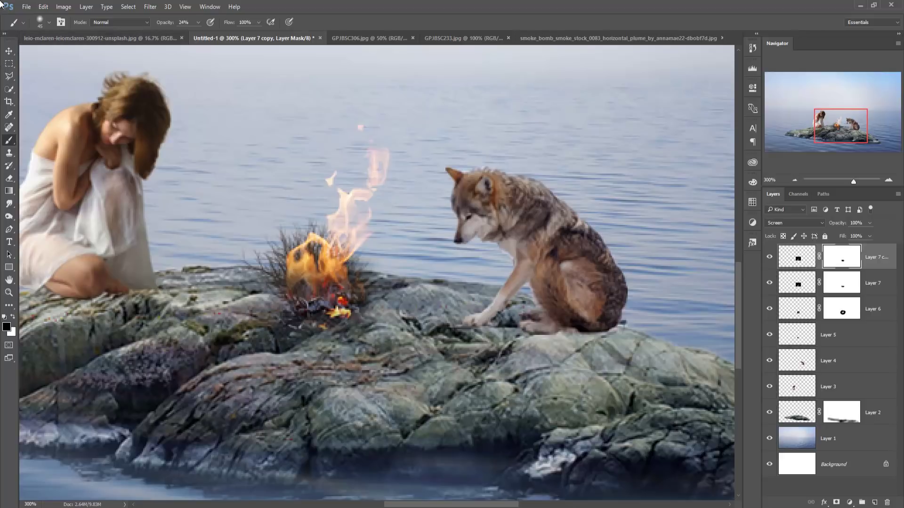
{"action": "left_click", "coordinate": [8, 52]}
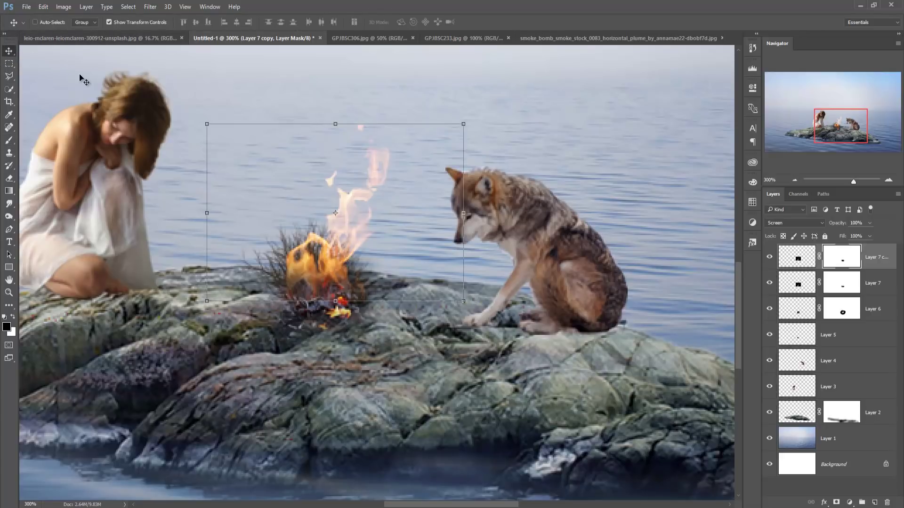
Drag the smoke_bomb photo into Untitled-1 as Layer 8 and minimize its window
{"action": "left_click", "coordinate": [634, 37]}
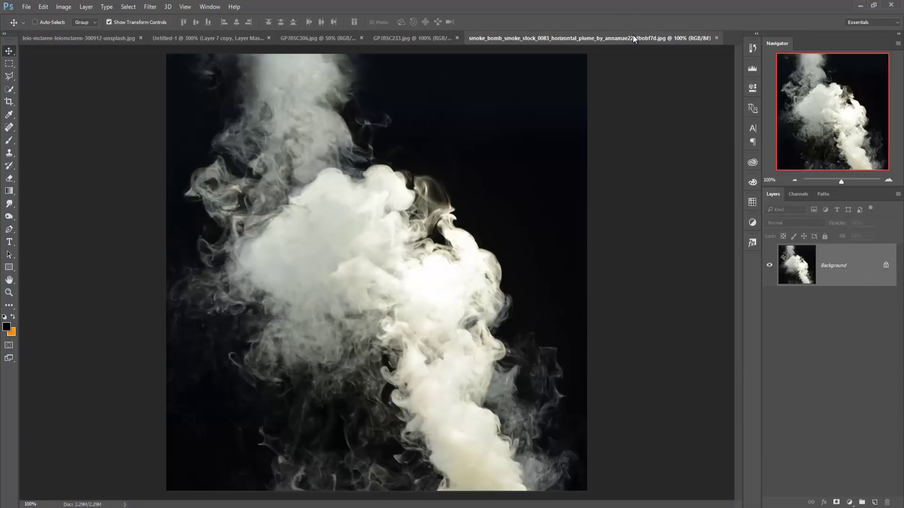
{"action": "left_click_drag", "start_coordinate": [633, 38], "coordinate": [627, 91]}
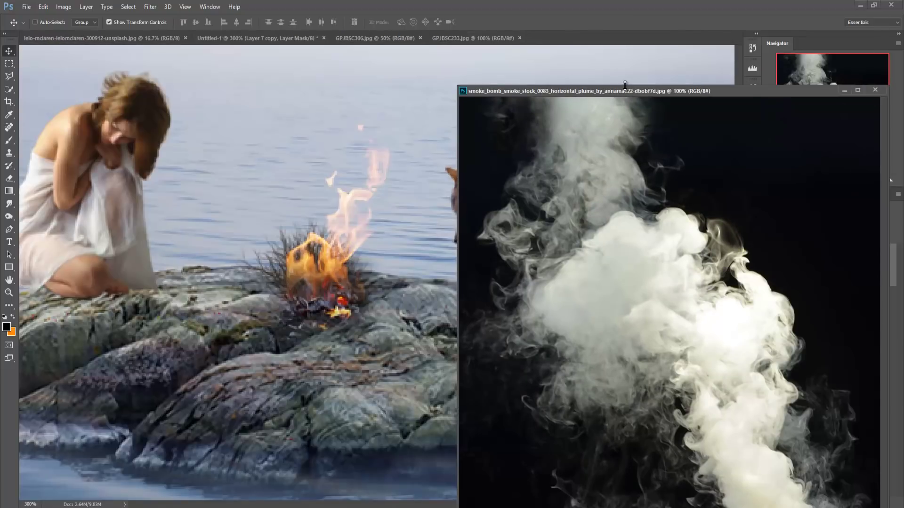
{"action": "key", "text": "ctrl+minus"}
{"action": "key", "text": "ctrl+minus"}
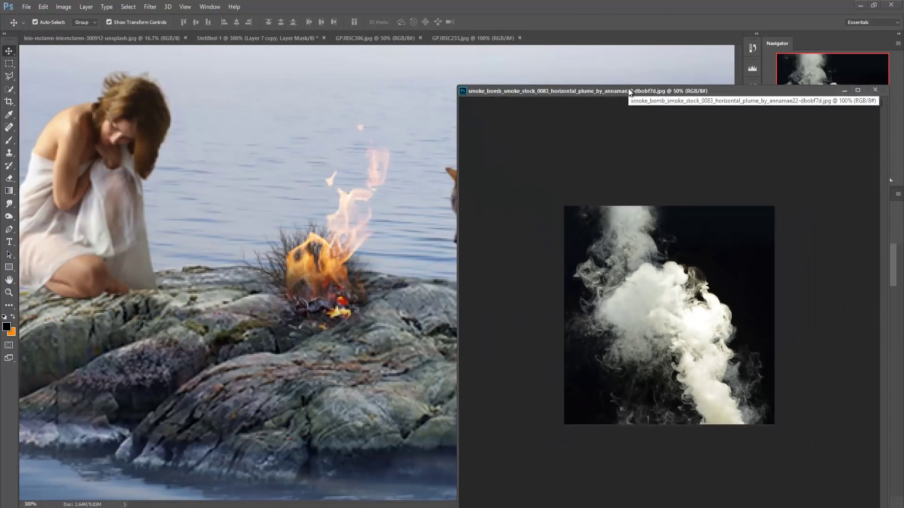
{"action": "key", "text": "ctrl+plus"}
{"action": "key", "text": "ctrl+plus"}
{"action": "key", "text": "ctrl+plus"}
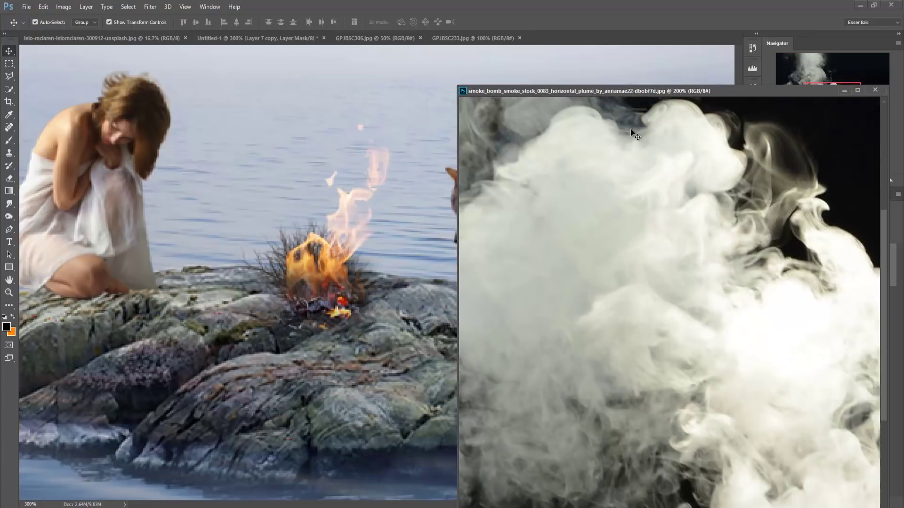
{"action": "key", "text": "ctrl+minus"}
{"action": "key", "text": "ctrl+minus"}
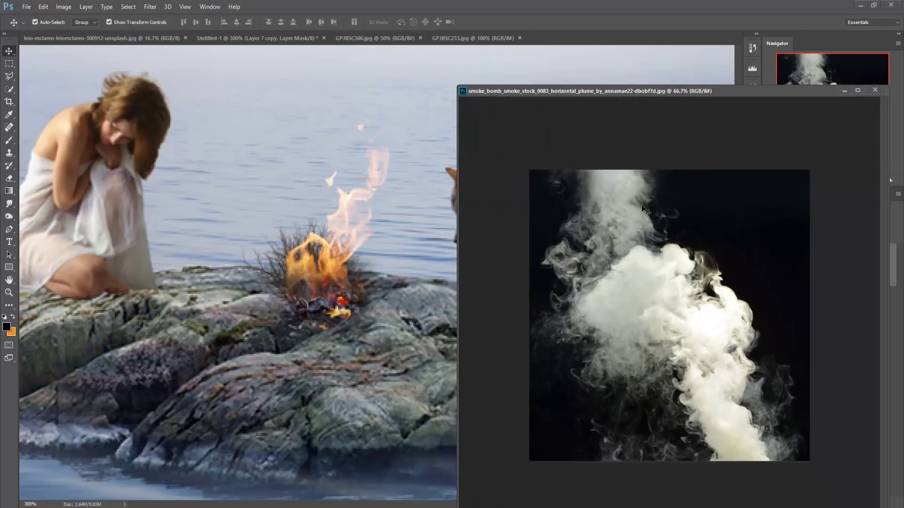
{"action": "left_click_drag", "start_coordinate": [408, 206], "coordinate": [406, 208]}
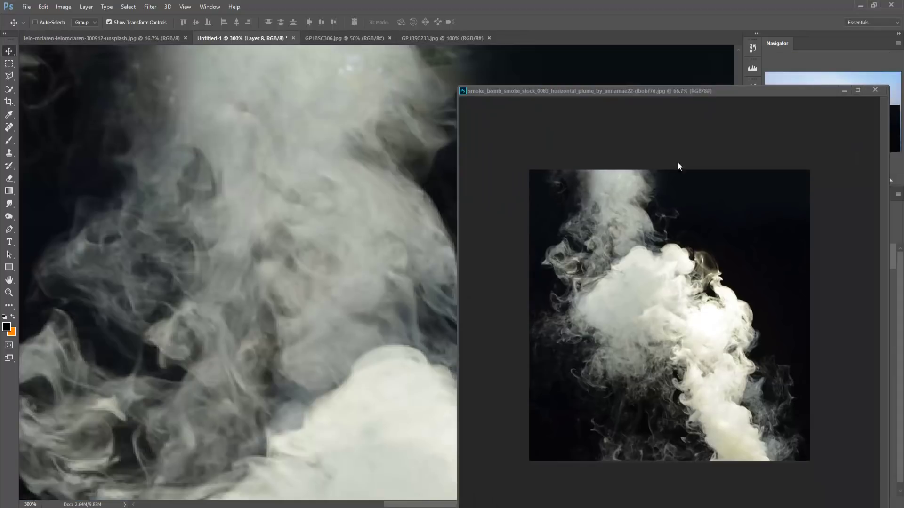
{"action": "left_click", "coordinate": [845, 92]}
Zoom out to the whole composite and begin scaling the smoke layer down
{"action": "key", "text": "ctrl+minus"}
{"action": "key", "text": "ctrl+minus"}
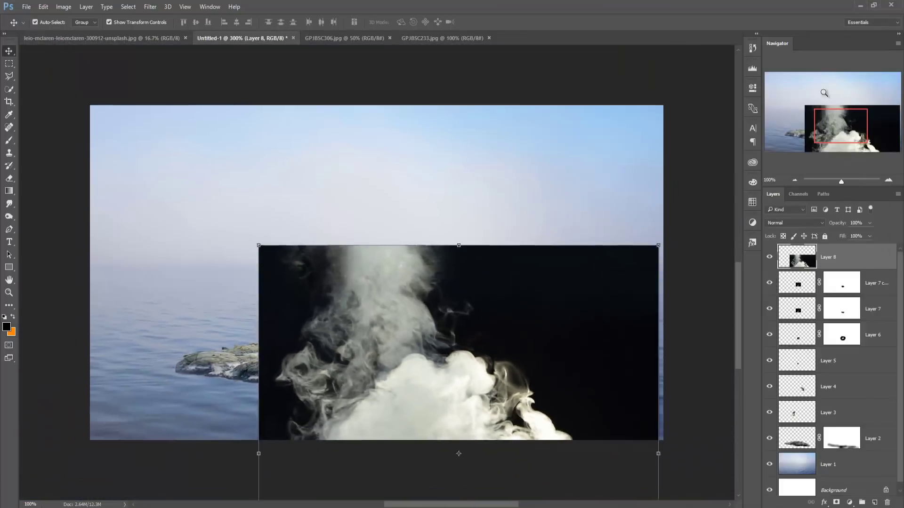
{"action": "key", "text": "ctrl+minus"}
{"action": "left_click_drag", "start_coordinate": [551, 248], "coordinate": [424, 178]}
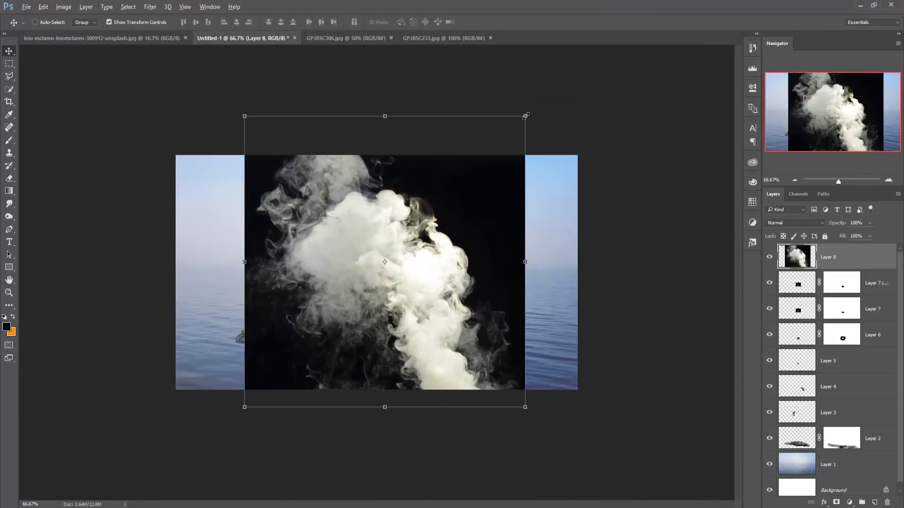
Shrink the Layer 8 smoke in two passes and place it directly above the campfire
{"action": "mouse_move", "coordinate": [527, 118]}
{"action": "left_mouse_down"}
{"action": "mouse_move", "coordinate": [487, 249]}
{"action": "mouse_move", "coordinate": [419, 257]}
{"action": "mouse_move", "coordinate": [381, 275]}
{"action": "mouse_move", "coordinate": [374, 263]}
{"action": "left_mouse_up"}
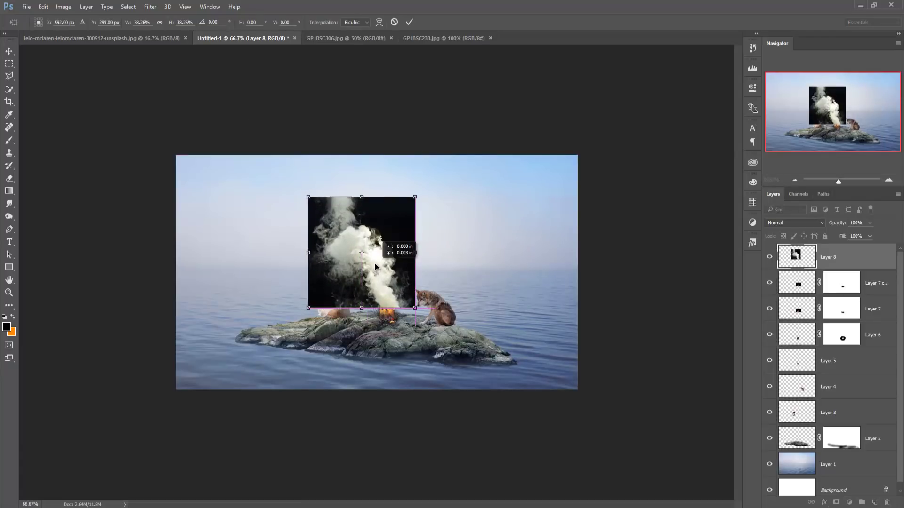
{"action": "left_click", "coordinate": [408, 22]}
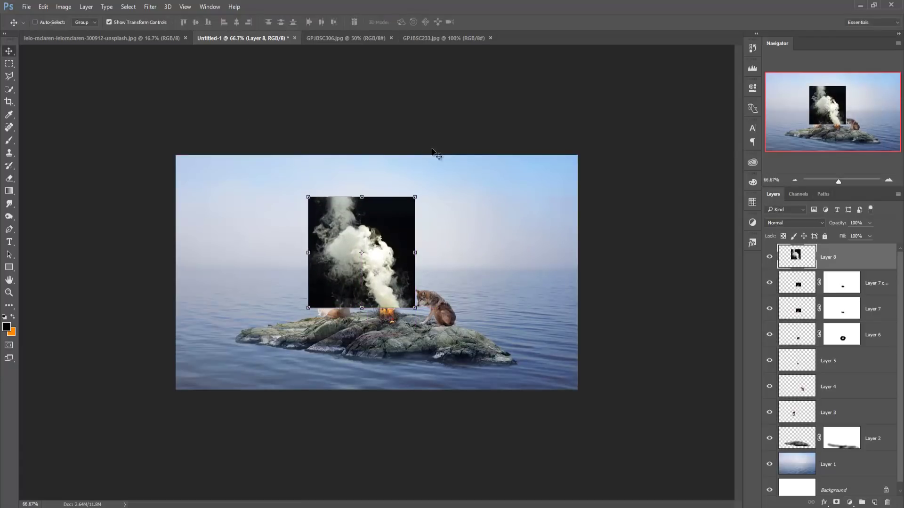
{"action": "left_click_drag", "start_coordinate": [411, 194], "coordinate": [410, 204]}
{"action": "left_click_drag", "start_coordinate": [405, 242], "coordinate": [404, 238]}
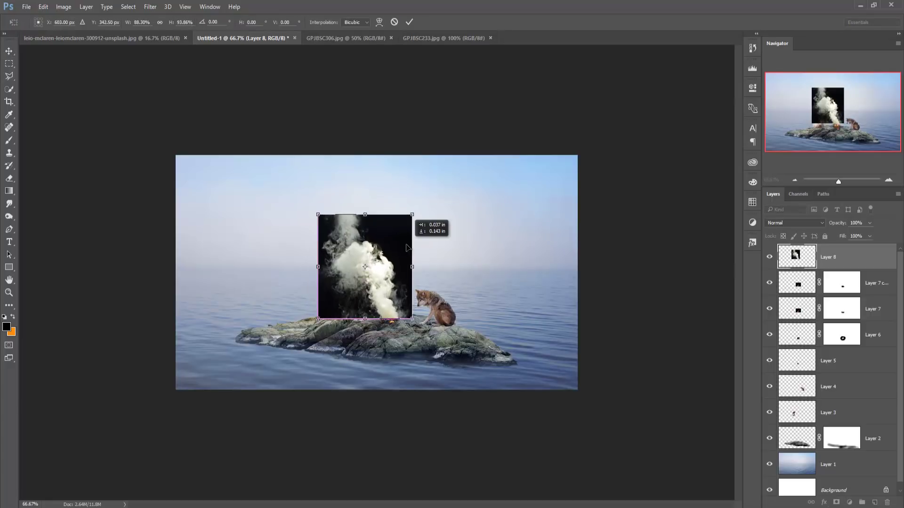
{"action": "left_click", "coordinate": [409, 22]}
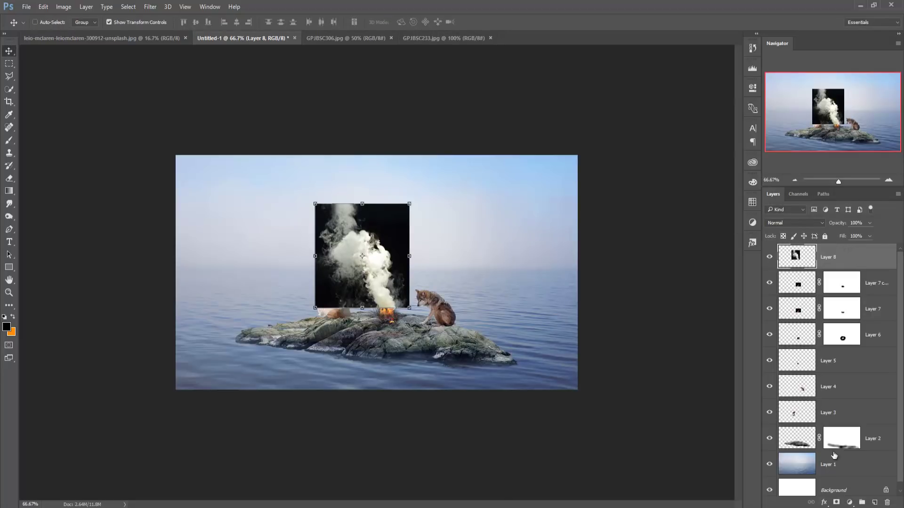
Set the smoke Layer 8 to Screen blending and nudge it slightly right
{"action": "left_click", "coordinate": [795, 222]}
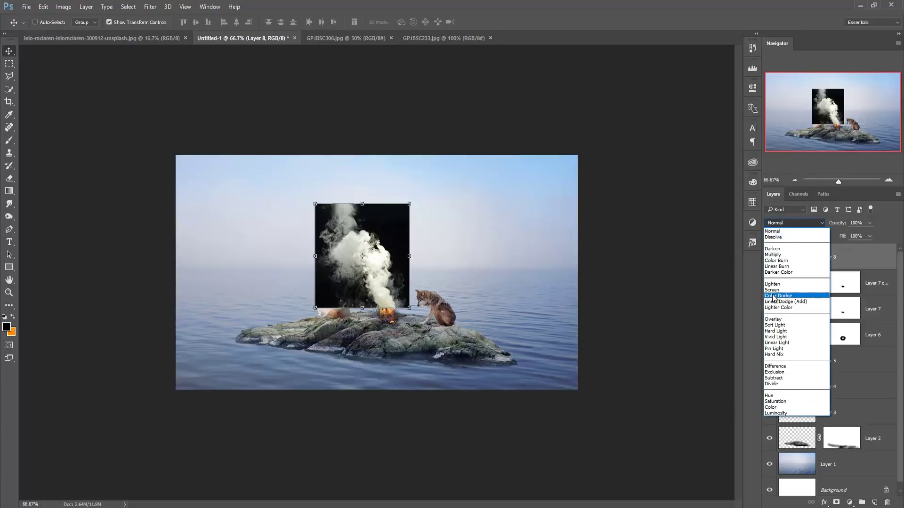
{"action": "left_click", "coordinate": [782, 297]}
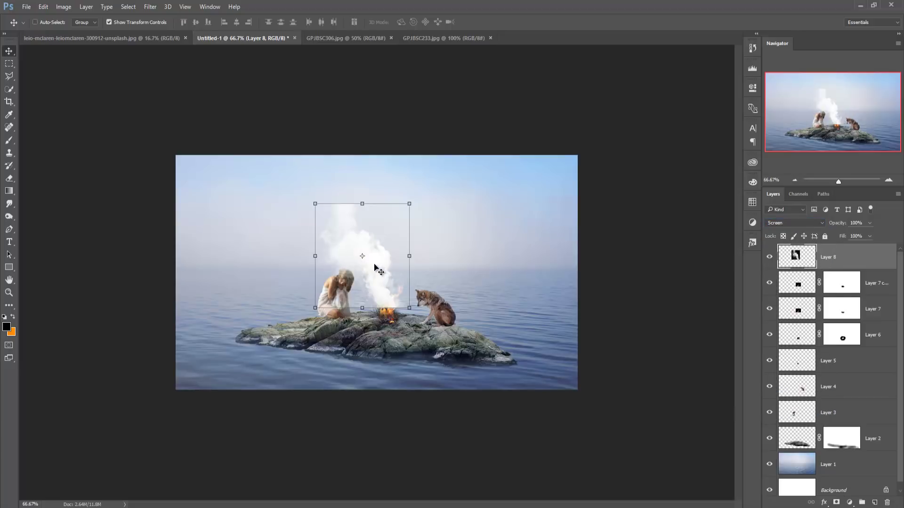
{"action": "left_click_drag", "start_coordinate": [375, 267], "coordinate": [394, 269]}
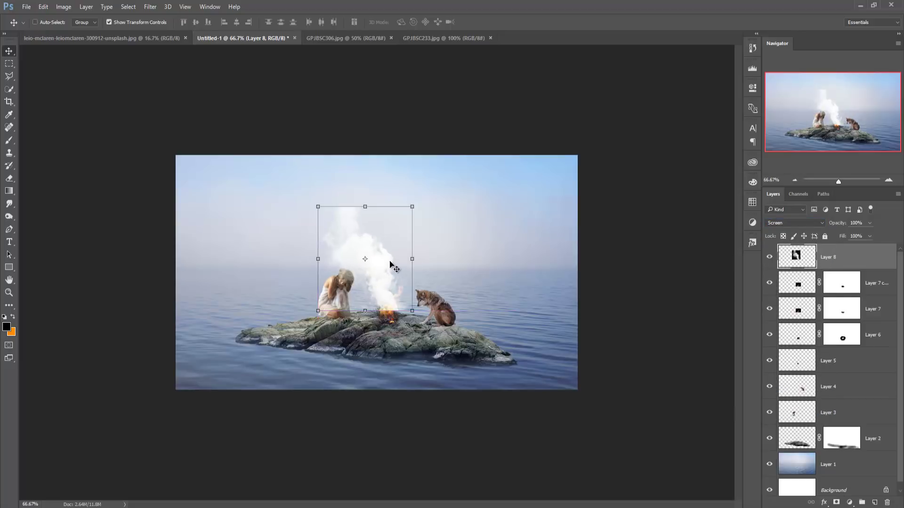
Flip the smoke horizontally and move it beside the fire
{"action": "left_click", "coordinate": [43, 6]}
{"action": "mouse_move", "coordinate": [70, 207]}
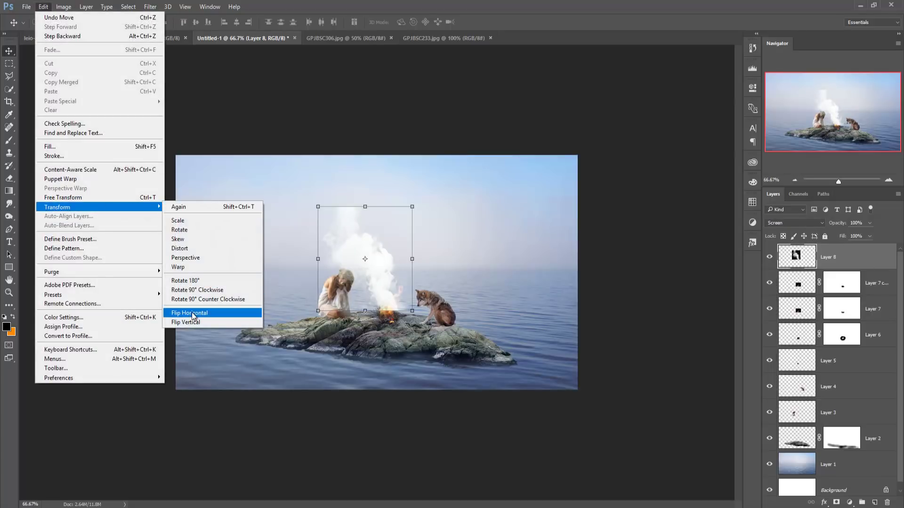
{"action": "left_click", "coordinate": [189, 312]}
{"action": "left_click_drag", "start_coordinate": [346, 271], "coordinate": [397, 268]}
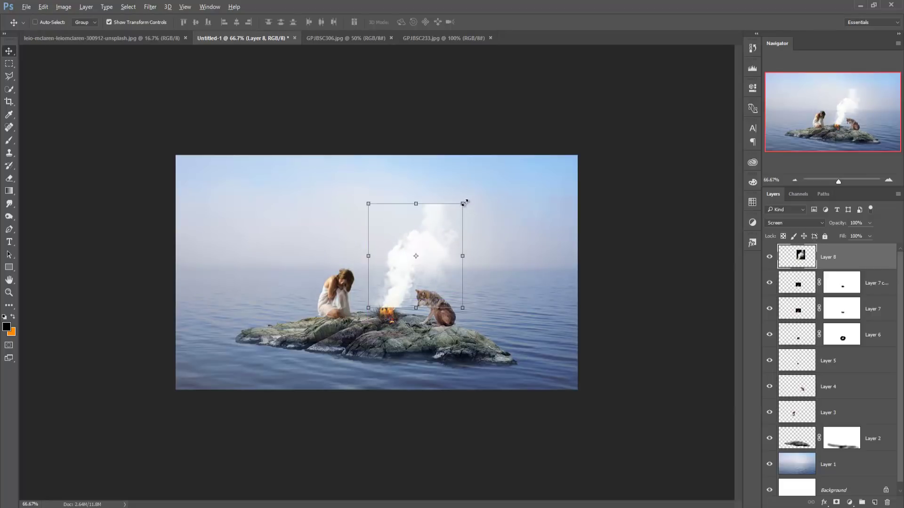
Enlarge and tilt the smoke so it rises from the campfire, and commit the transform
{"action": "left_click_drag", "start_coordinate": [465, 202], "coordinate": [483, 177]}
{"action": "left_click_drag", "start_coordinate": [436, 255], "coordinate": [431, 246]}
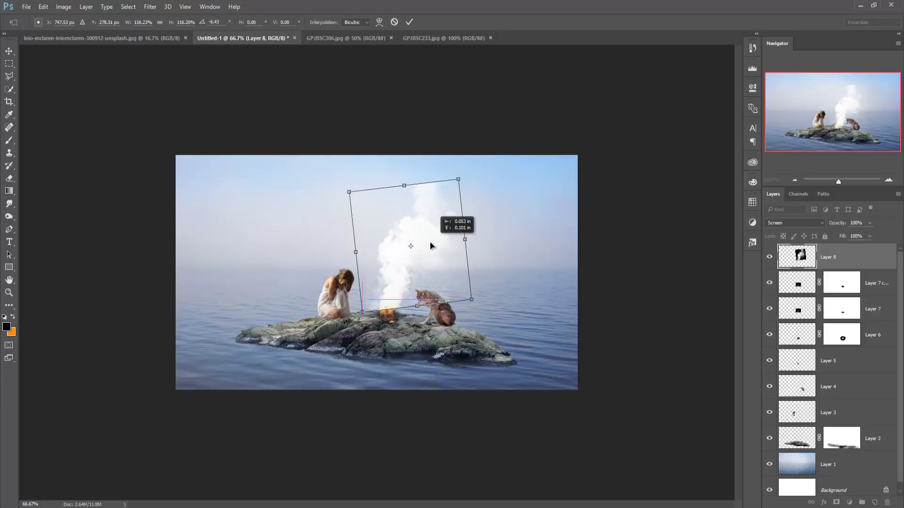
{"action": "left_click_drag", "start_coordinate": [461, 176], "coordinate": [450, 170]}
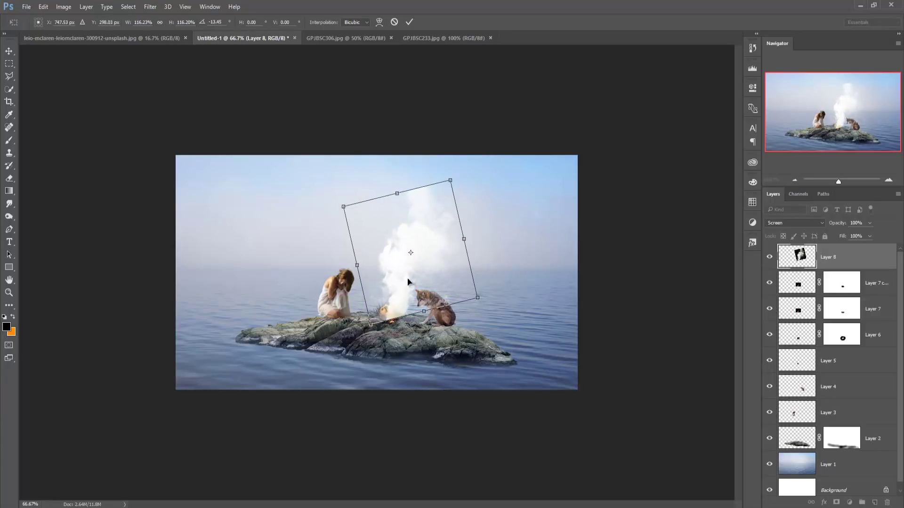
{"action": "left_click_drag", "start_coordinate": [408, 282], "coordinate": [398, 276]}
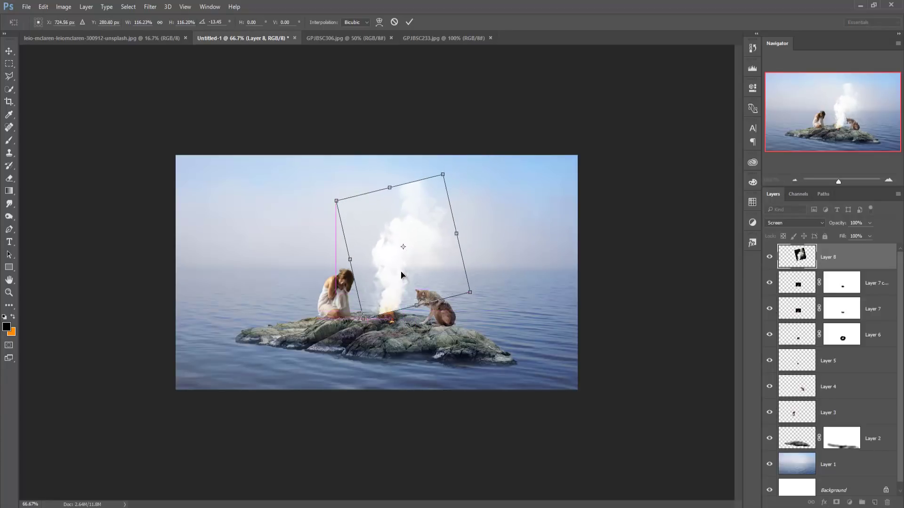
{"action": "left_click", "coordinate": [410, 24]}
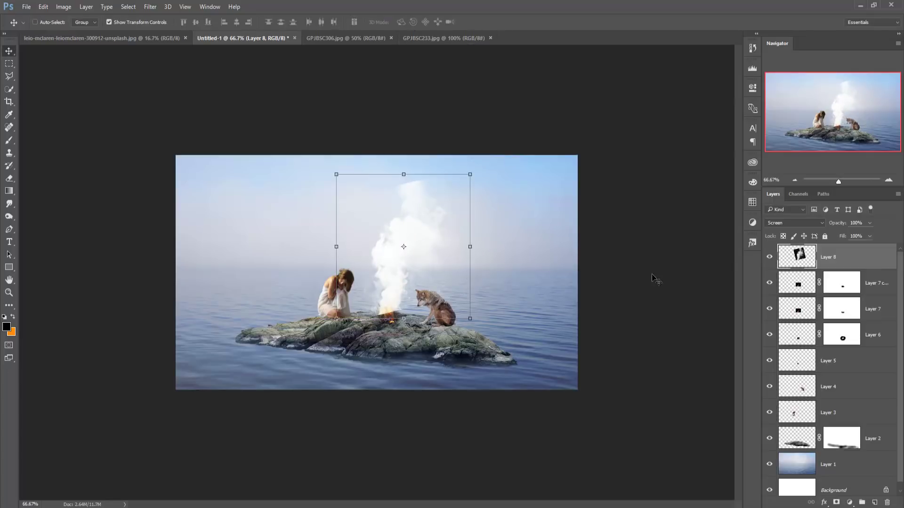
Add a mask to Layer 8 and brush out the top of the smoke with a larger brush
{"action": "left_click", "coordinate": [835, 503]}
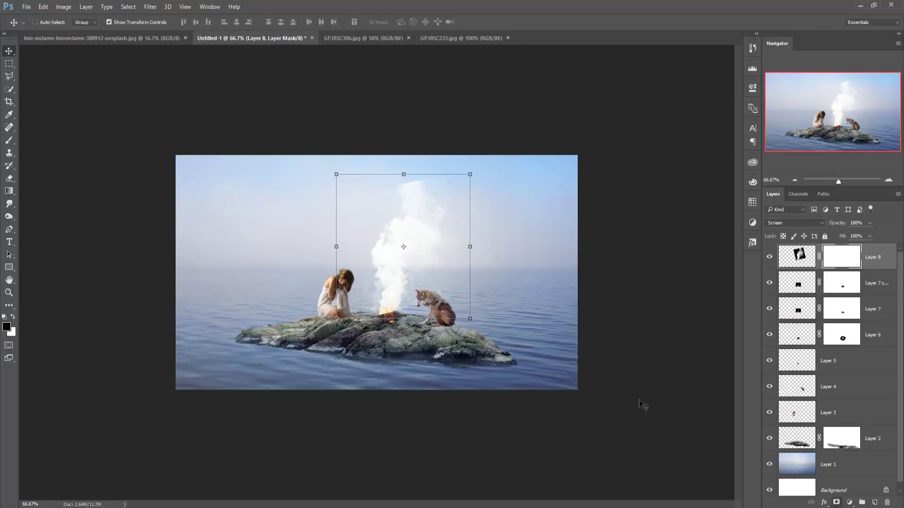
{"action": "left_click", "coordinate": [8, 141]}
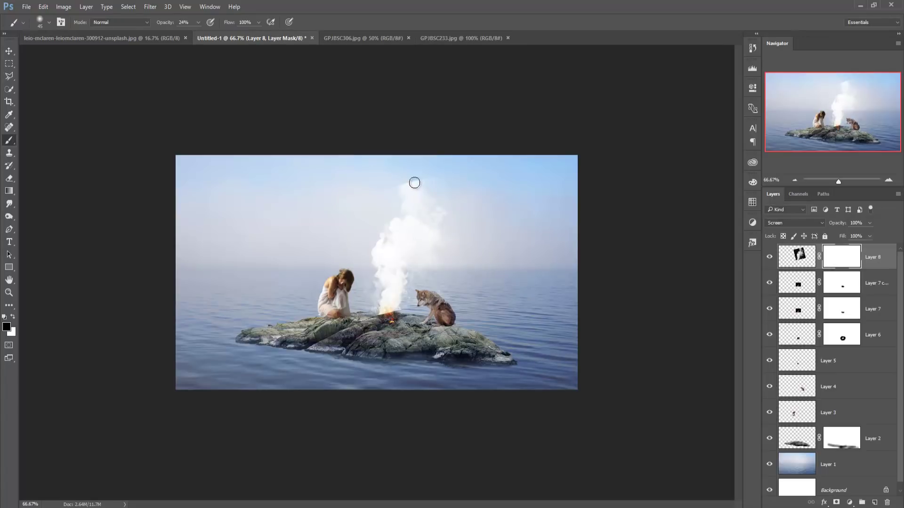
{"action": "key", "text": "]"}
{"action": "key", "text": "]"}
{"action": "key", "text": "]"}
{"action": "mouse_move", "coordinate": [409, 166]}
{"action": "left_mouse_down"}
{"action": "mouse_move", "coordinate": [395, 186]}
{"action": "mouse_move", "coordinate": [430, 163]}
{"action": "mouse_move", "coordinate": [408, 173]}
{"action": "left_mouse_up"}
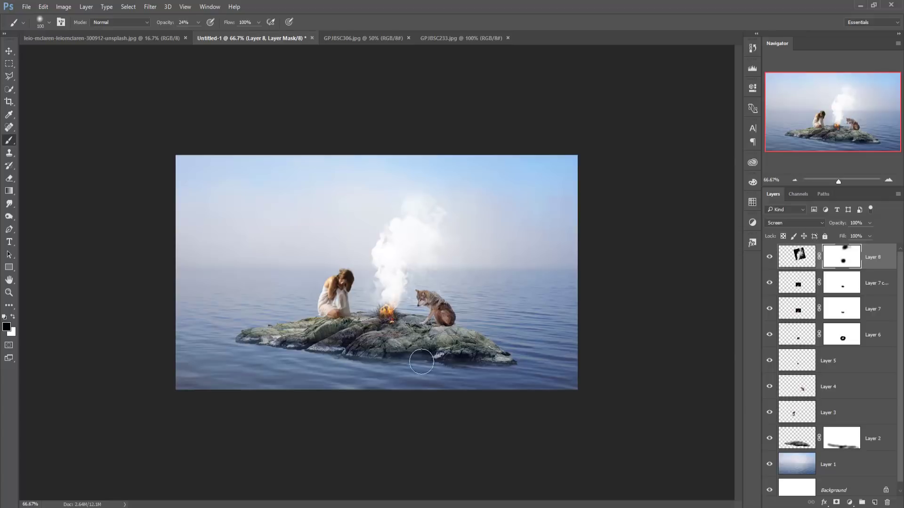
{"action": "left_click", "coordinate": [8, 52]}
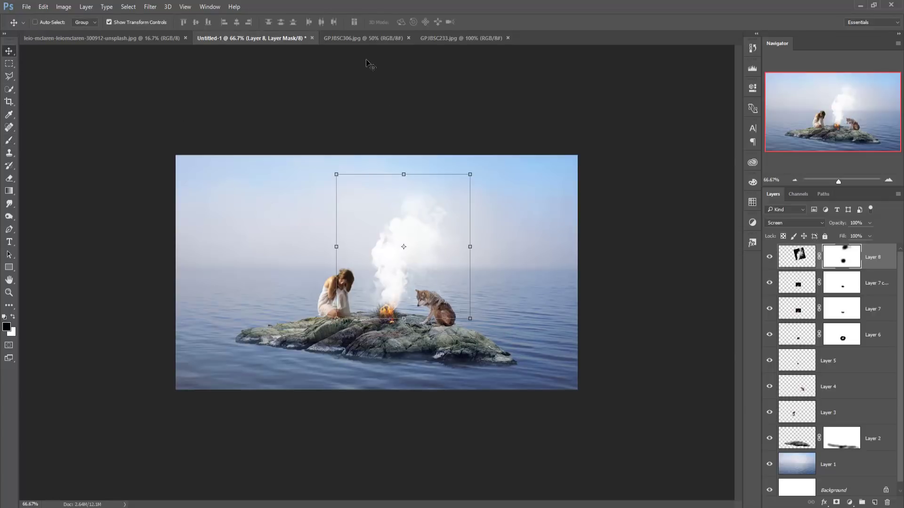
Marquee-select the top half of the leio-mclaren pink cloud photo
{"action": "left_click", "coordinate": [52, 41]}
{"action": "left_click", "coordinate": [10, 66]}
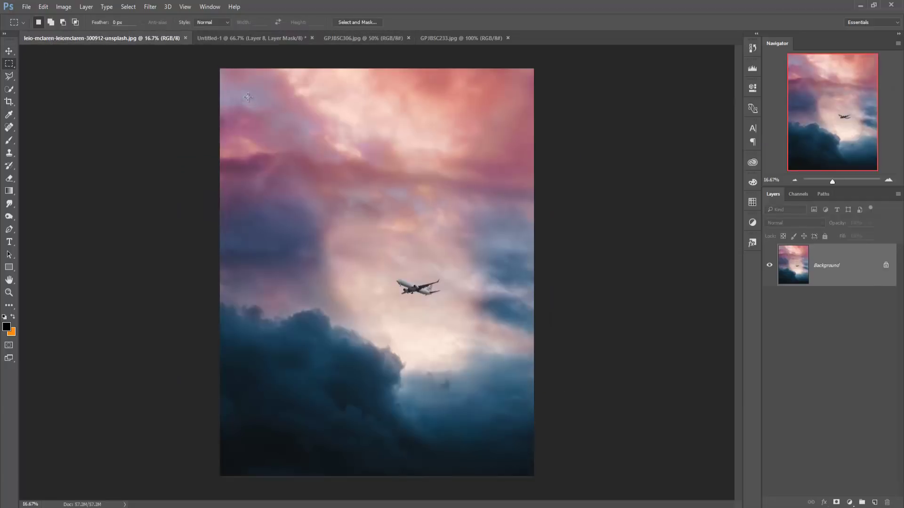
{"action": "left_click_drag", "start_coordinate": [219, 60], "coordinate": [538, 272]}
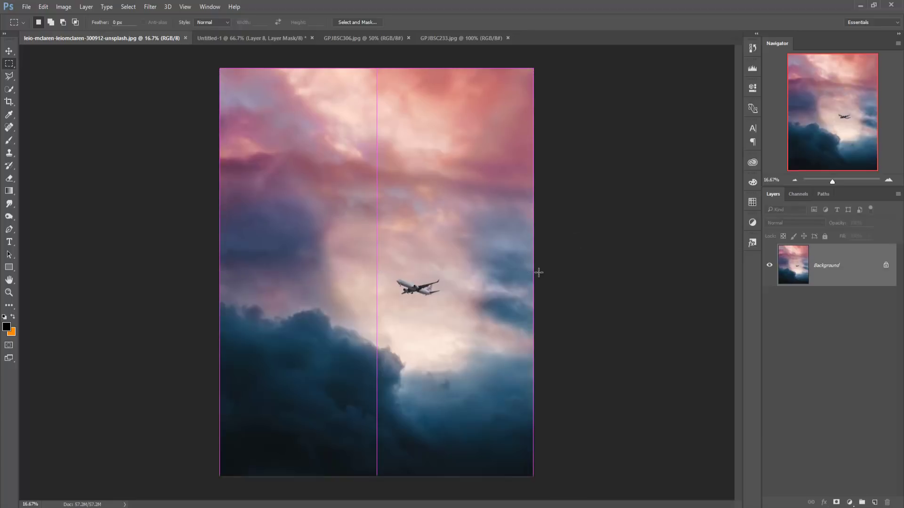
Drag the selected clouds onto Untitled-1 as a new layer
{"action": "left_click", "coordinate": [9, 51]}
{"action": "mouse_move", "coordinate": [88, 38]}
{"action": "left_mouse_down"}
{"action": "mouse_move", "coordinate": [97, 64]}
{"action": "mouse_move", "coordinate": [537, 111]}
{"action": "left_mouse_up"}
{"action": "left_click_drag", "start_coordinate": [222, 119], "coordinate": [744, 119]}
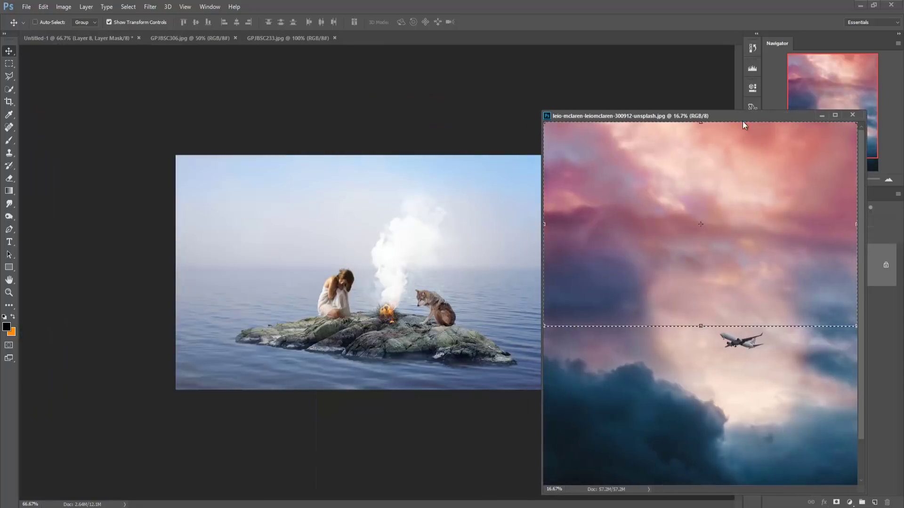
{"action": "mouse_move", "coordinate": [742, 192]}
{"action": "left_mouse_down"}
{"action": "mouse_move", "coordinate": [352, 197]}
{"action": "mouse_move", "coordinate": [370, 198]}
{"action": "left_mouse_up"}
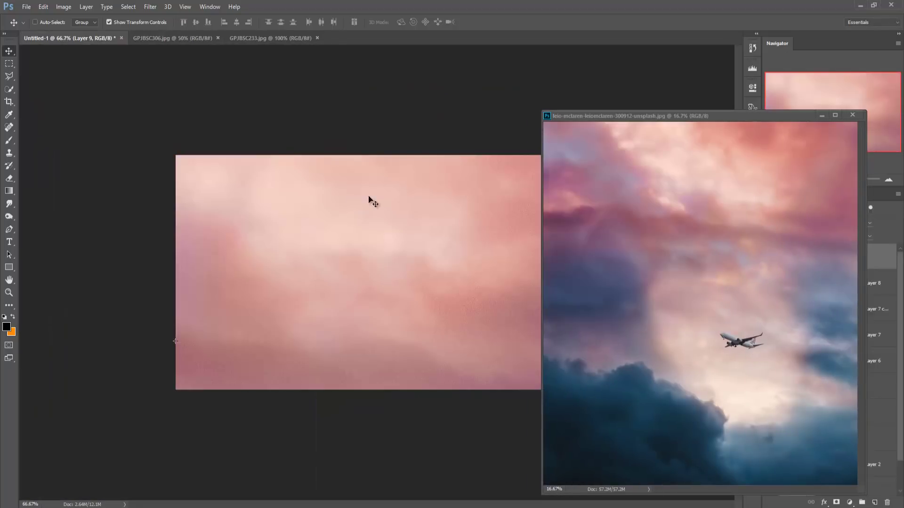
{"action": "left_click", "coordinate": [281, 221]}
{"action": "mouse_move", "coordinate": [246, 199]}
{"action": "left_mouse_down"}
{"action": "mouse_move", "coordinate": [353, 232]}
{"action": "mouse_move", "coordinate": [461, 355]}
{"action": "mouse_move", "coordinate": [559, 188]}
{"action": "mouse_move", "coordinate": [300, 207]}
{"action": "mouse_move", "coordinate": [201, 169]}
{"action": "mouse_move", "coordinate": [573, 416]}
{"action": "left_mouse_up"}
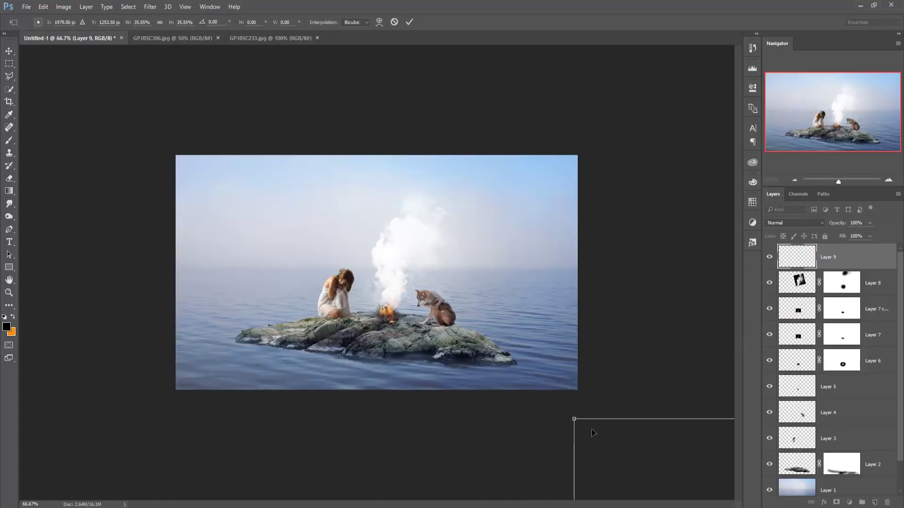
Free-transform Layer 9's clouds to about 35% scale, moved up over the sky, and commit
{"action": "key", "text": "ctrl+t"}
{"action": "mouse_move", "coordinate": [625, 442]}
{"action": "left_mouse_down"}
{"action": "mouse_move", "coordinate": [262, 190]}
{"action": "mouse_move", "coordinate": [203, 173]}
{"action": "left_mouse_up"}
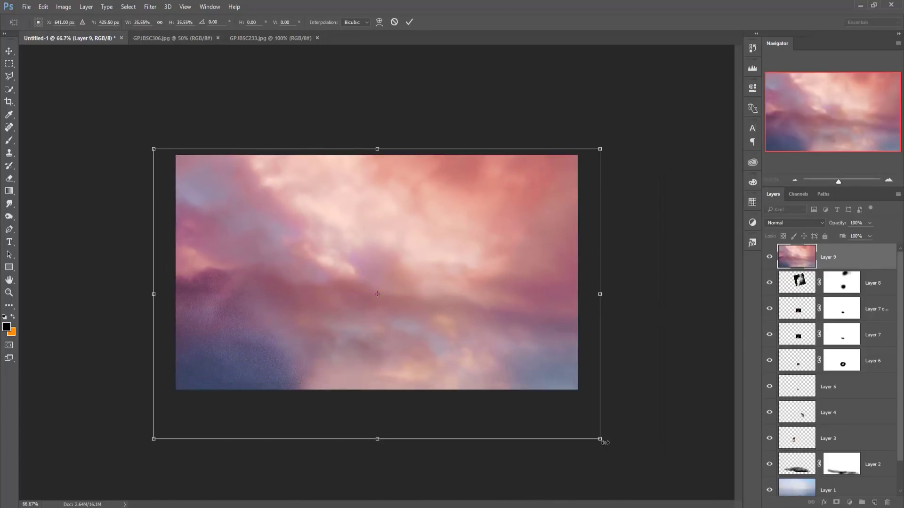
{"action": "left_click_drag", "start_coordinate": [598, 436], "coordinate": [593, 433]}
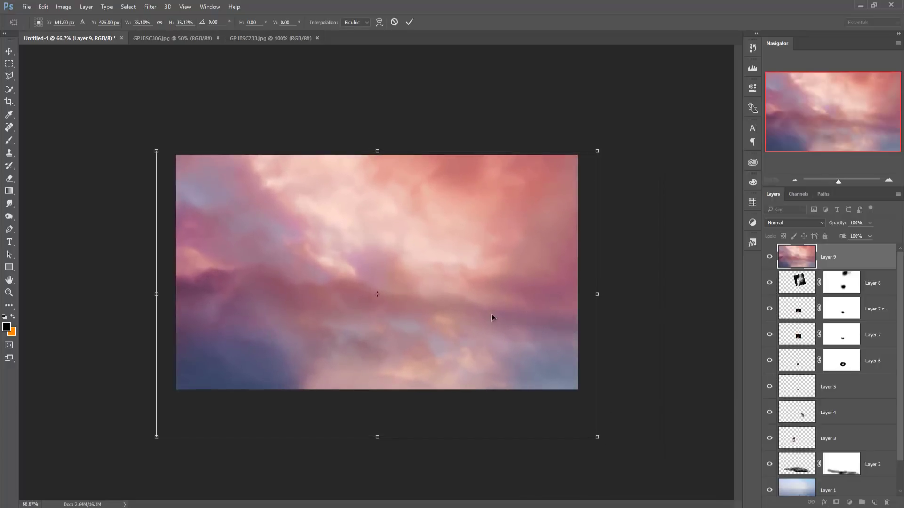
{"action": "mouse_move", "coordinate": [492, 317]}
{"action": "left_mouse_down"}
{"action": "mouse_move", "coordinate": [484, 241]}
{"action": "mouse_move", "coordinate": [505, 284]}
{"action": "left_mouse_up"}
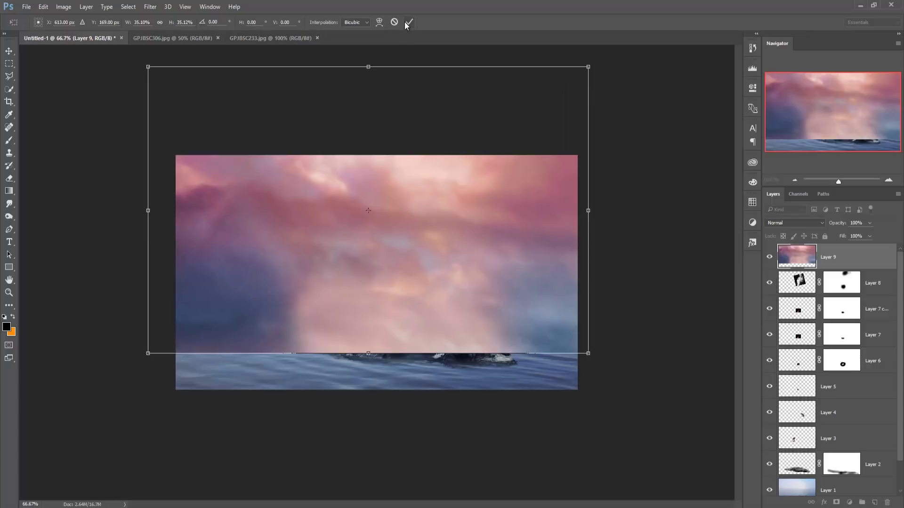
{"action": "key", "text": "Return"}
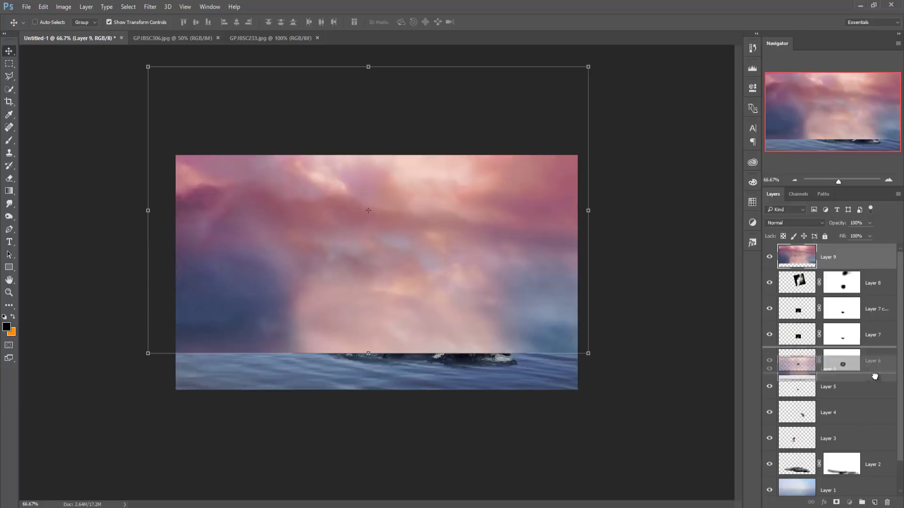
Move the clouds layer below Layer 1 and add masks to both layers
{"action": "scroll", "coordinate": [829, 471], "scroll_direction": "down", "scroll_amount": 2}
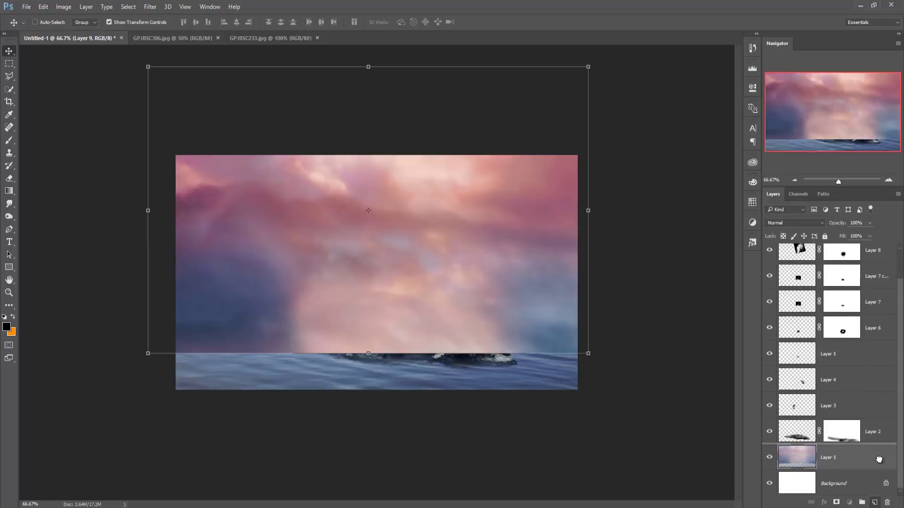
{"action": "left_click_drag", "start_coordinate": [877, 504], "coordinate": [875, 469]}
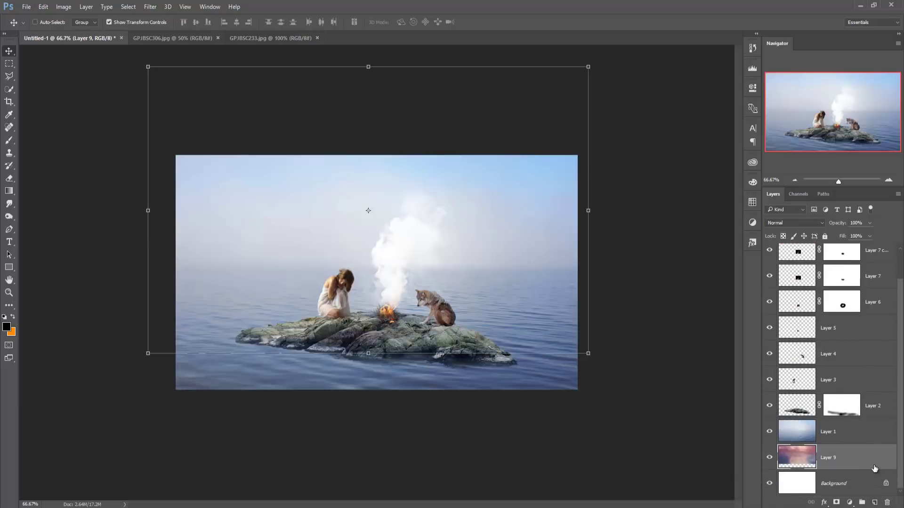
{"action": "left_click", "coordinate": [836, 503]}
{"action": "key", "text": "alt+bracketright"}
{"action": "left_click", "coordinate": [836, 503]}
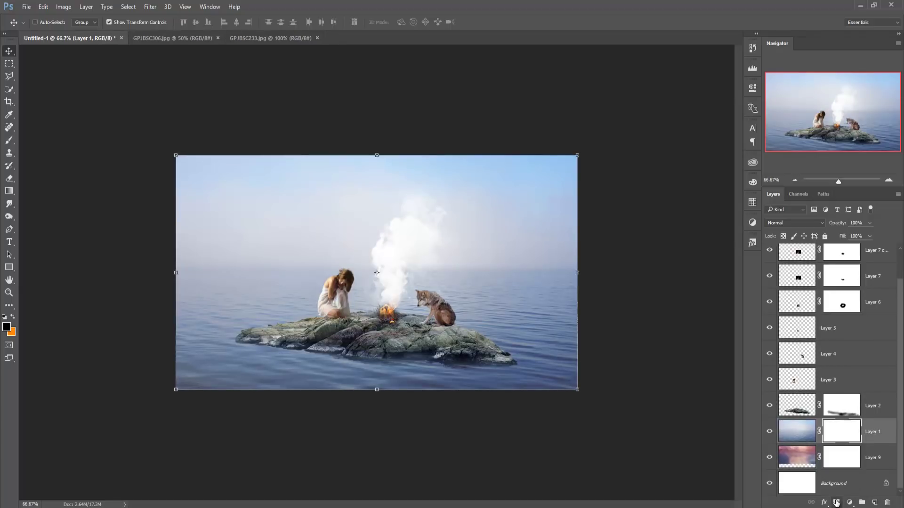
Paint black on Layer 1's mask across the sky to reveal the pink clouds
{"action": "left_click", "coordinate": [9, 141]}
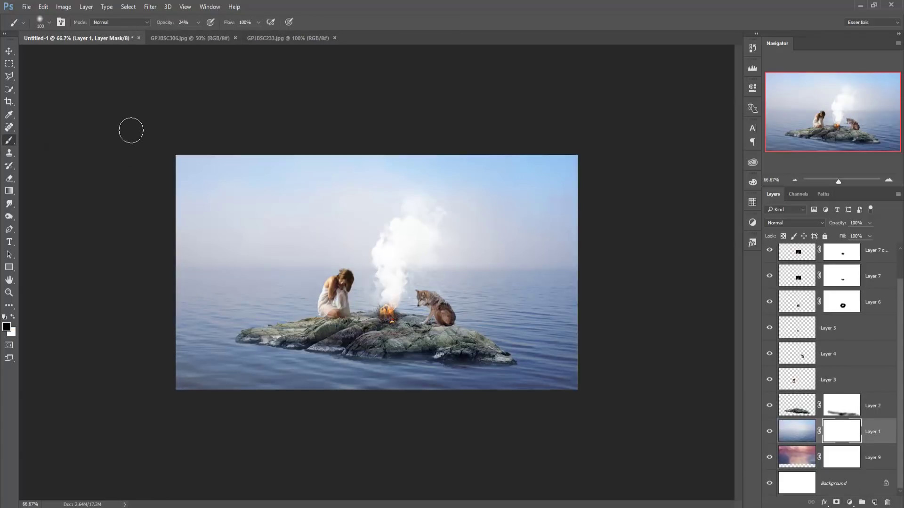
{"action": "left_click", "coordinate": [198, 22]}
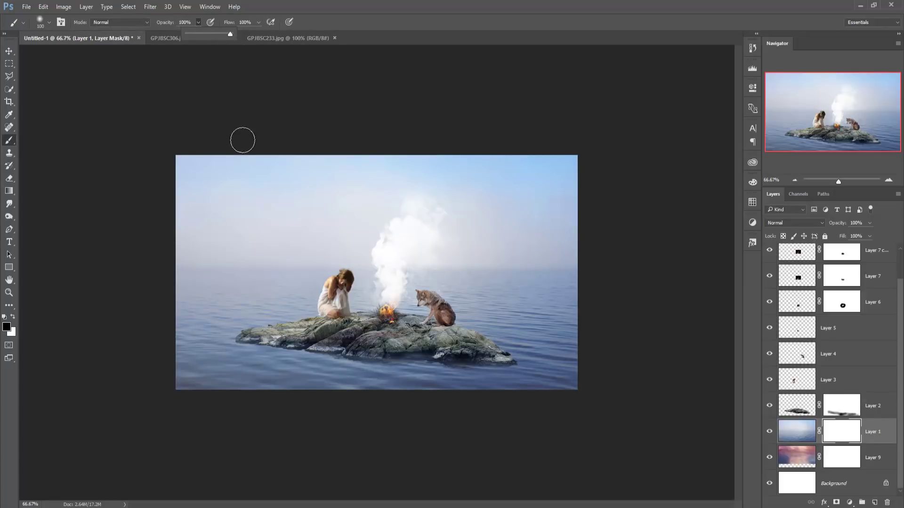
{"action": "key", "text": "bracketright"}
{"action": "key", "text": "bracketright"}
{"action": "key", "text": "bracketright"}
{"action": "key", "text": "bracketright"}
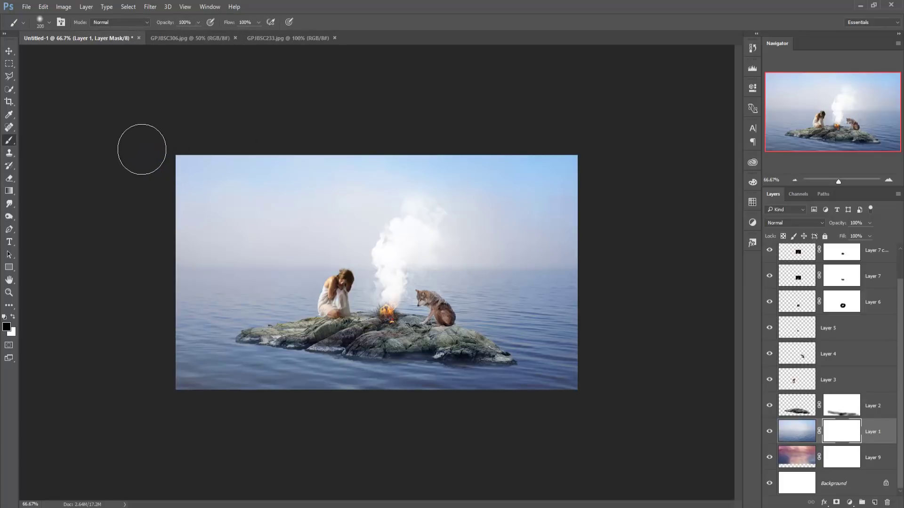
{"action": "mouse_move", "coordinate": [191, 147]}
{"action": "left_mouse_down"}
{"action": "mouse_move", "coordinate": [668, 147]}
{"action": "mouse_move", "coordinate": [277, 158]}
{"action": "mouse_move", "coordinate": [131, 231]}
{"action": "mouse_move", "coordinate": [599, 236]}
{"action": "mouse_move", "coordinate": [256, 242]}
{"action": "mouse_move", "coordinate": [563, 236]}
{"action": "mouse_move", "coordinate": [642, 168]}
{"action": "left_mouse_up"}
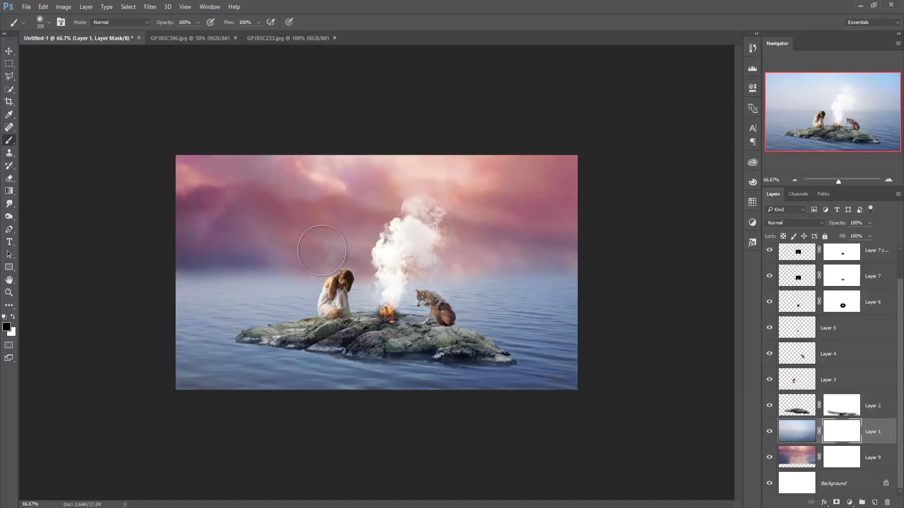
{"action": "mouse_move", "coordinate": [514, 242]}
{"action": "left_mouse_down"}
{"action": "mouse_move", "coordinate": [581, 253]}
{"action": "mouse_move", "coordinate": [113, 258]}
{"action": "mouse_move", "coordinate": [419, 258]}
{"action": "left_mouse_up"}
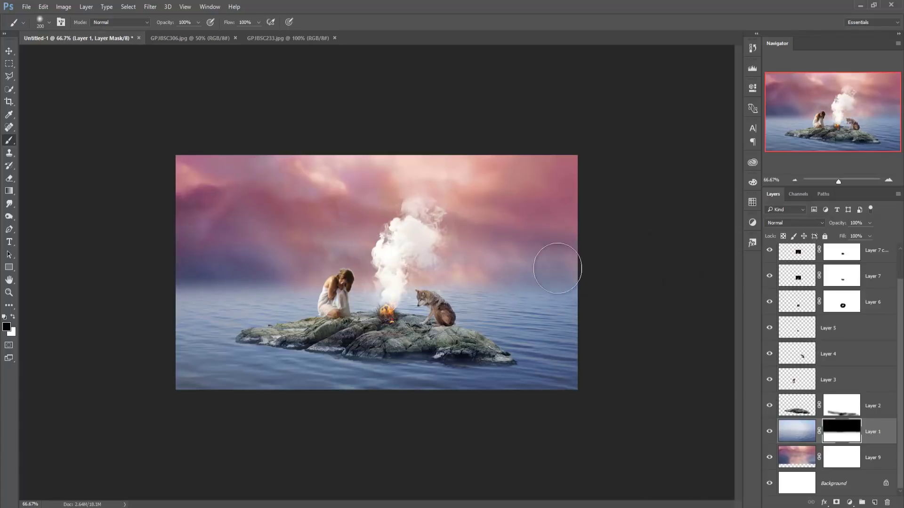
Check the clouds layer, then clone over stormy_sky_3's dark top-right corner
{"action": "left_click", "coordinate": [8, 50]}
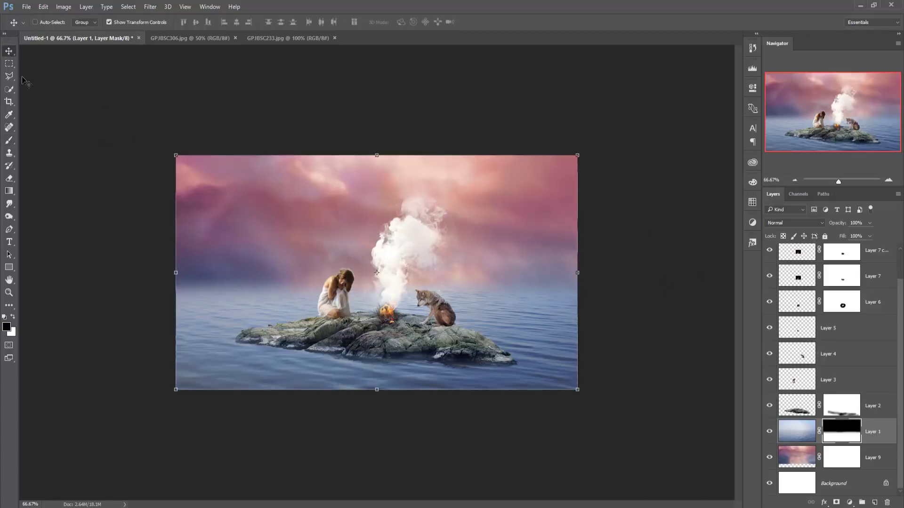
{"action": "left_click", "coordinate": [770, 459]}
{"action": "left_click", "coordinate": [414, 39]}
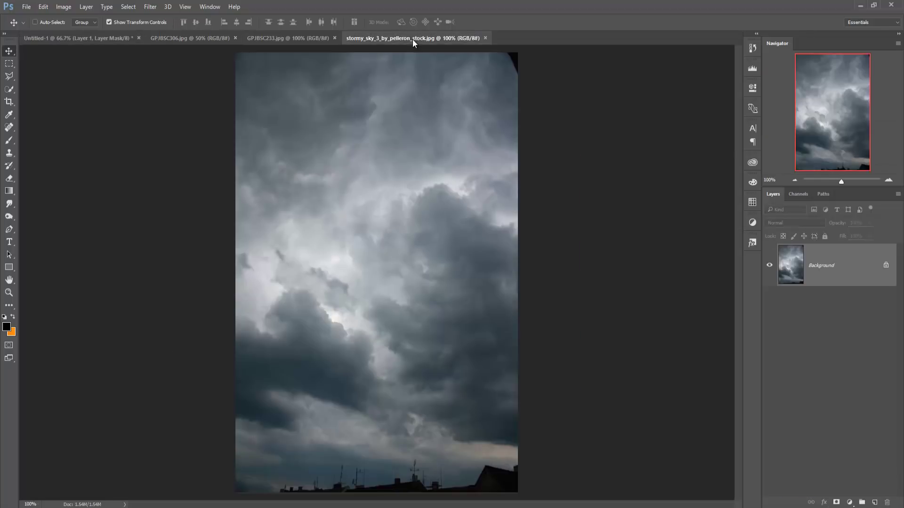
{"action": "left_click", "coordinate": [9, 76]}
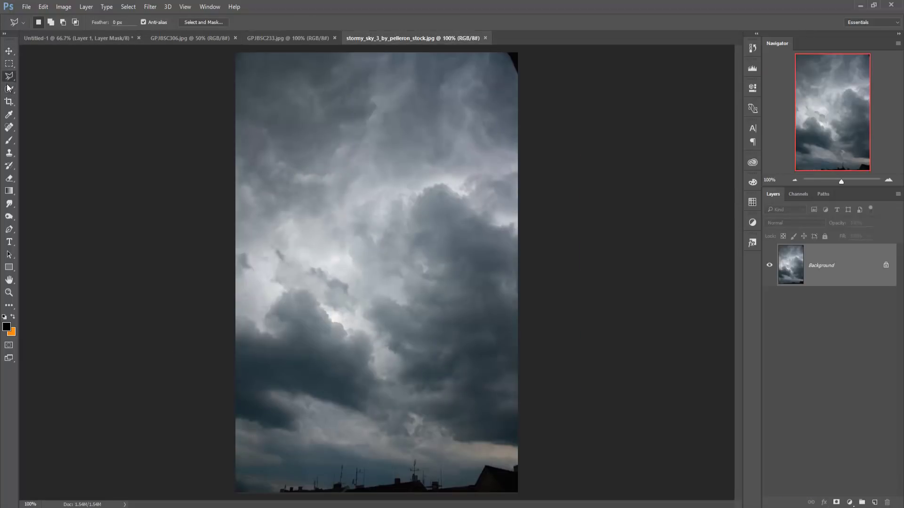
{"action": "left_click", "coordinate": [9, 153]}
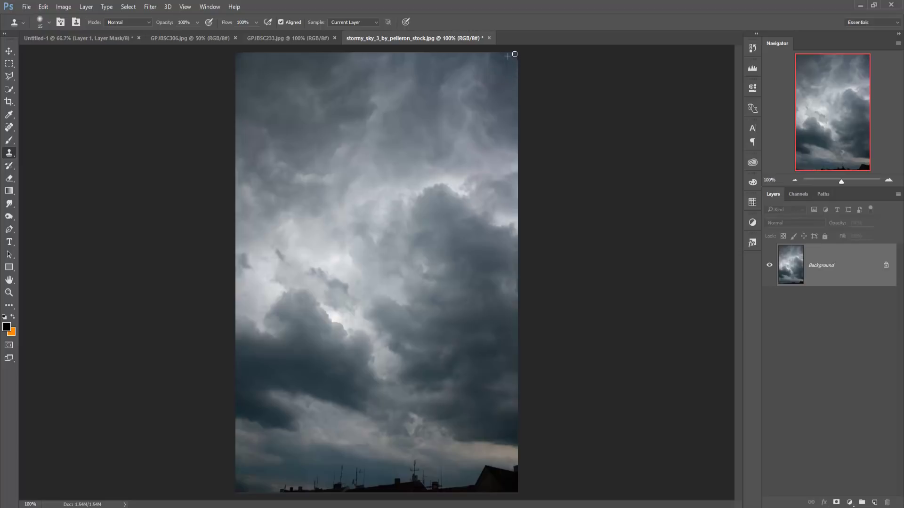
{"action": "left_click", "coordinate": [9, 52]}
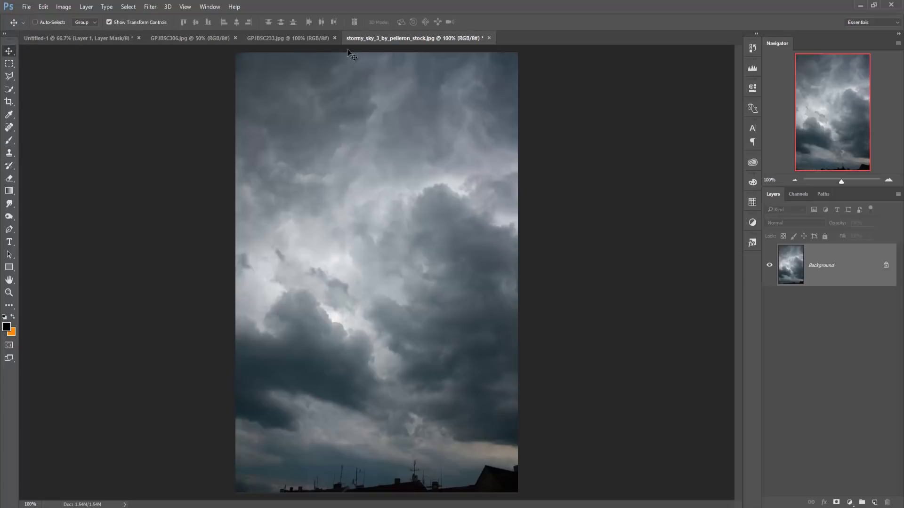
Drag the stormy_sky_3 photo into Untitled-1 as Layer 10
{"action": "left_click_drag", "start_coordinate": [381, 38], "coordinate": [378, 94]}
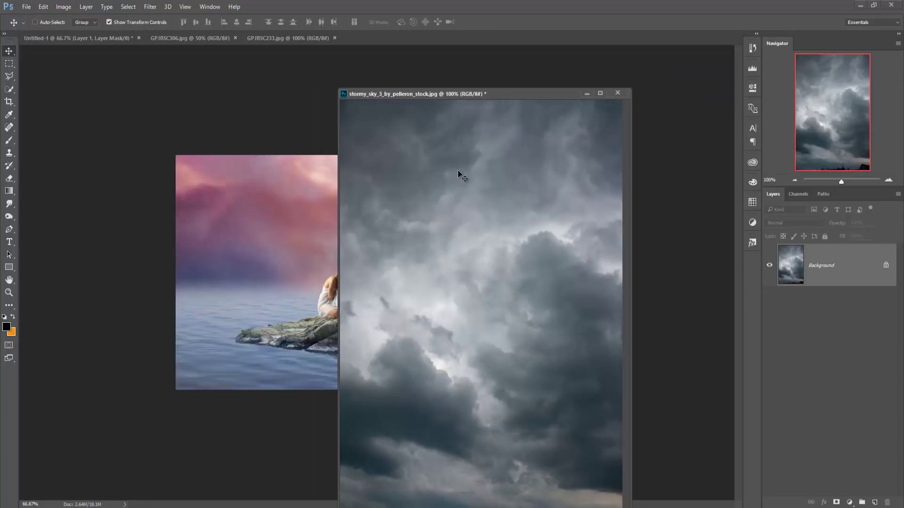
{"action": "left_click_drag", "start_coordinate": [286, 222], "coordinate": [286, 223]}
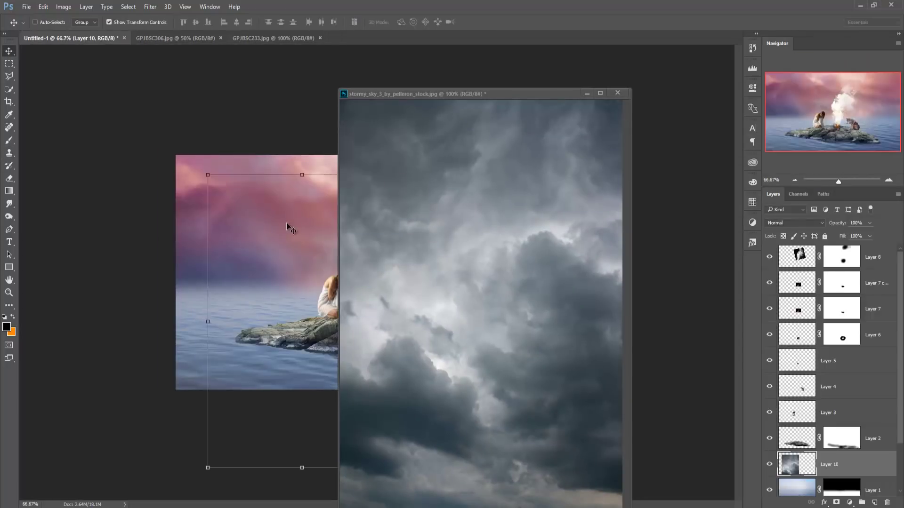
{"action": "left_click", "coordinate": [586, 93]}
Scale Layer 10's stormy sky to about 216% to cover the canvas and commit
{"action": "left_click_drag", "start_coordinate": [394, 176], "coordinate": [455, 83]}
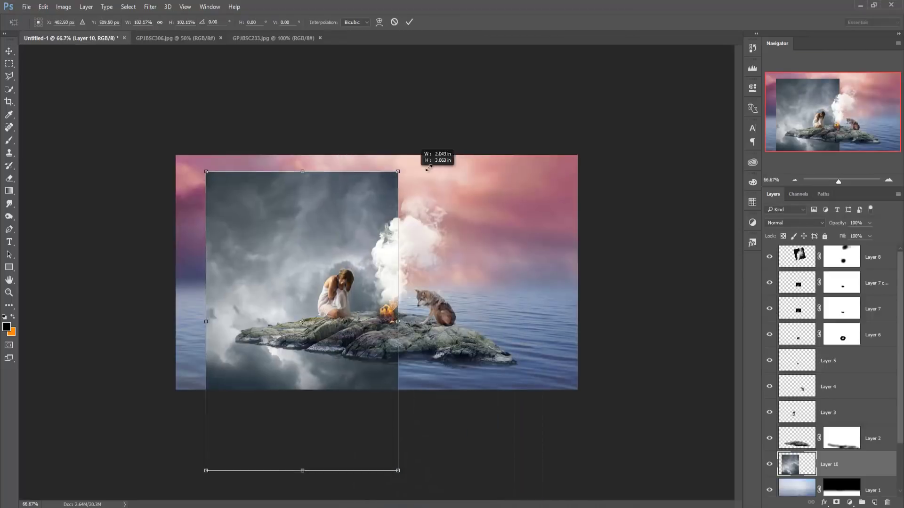
{"action": "left_click_drag", "start_coordinate": [436, 165], "coordinate": [520, 167]}
{"action": "left_click_drag", "start_coordinate": [548, 85], "coordinate": [686, 55]}
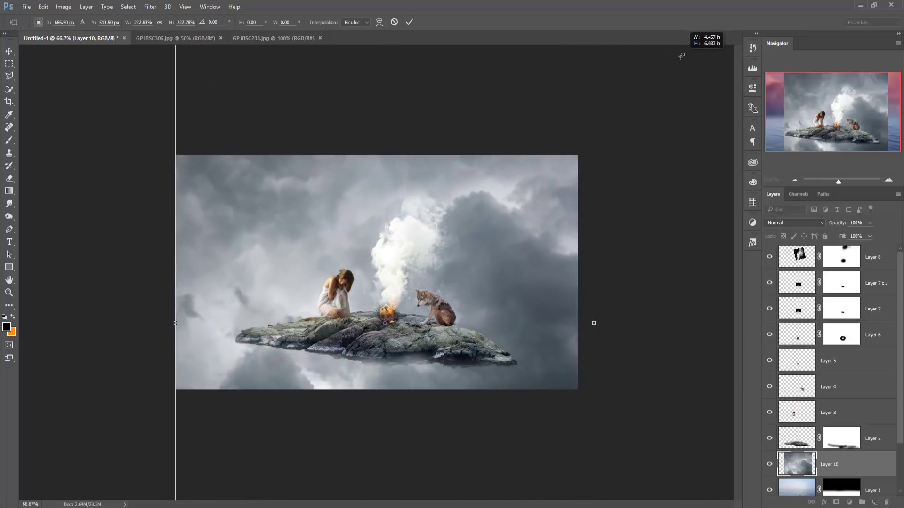
{"action": "left_click_drag", "start_coordinate": [687, 55], "coordinate": [668, 60]}
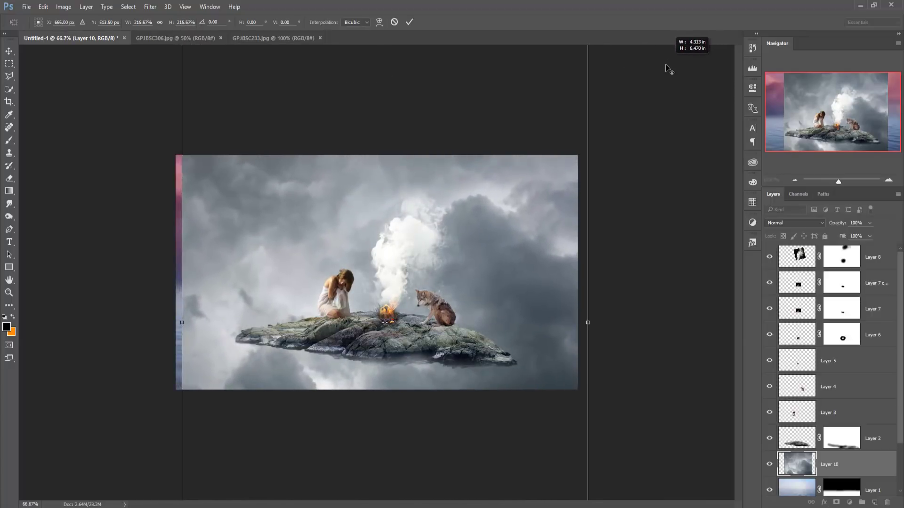
{"action": "left_click_drag", "start_coordinate": [531, 207], "coordinate": [524, 271]}
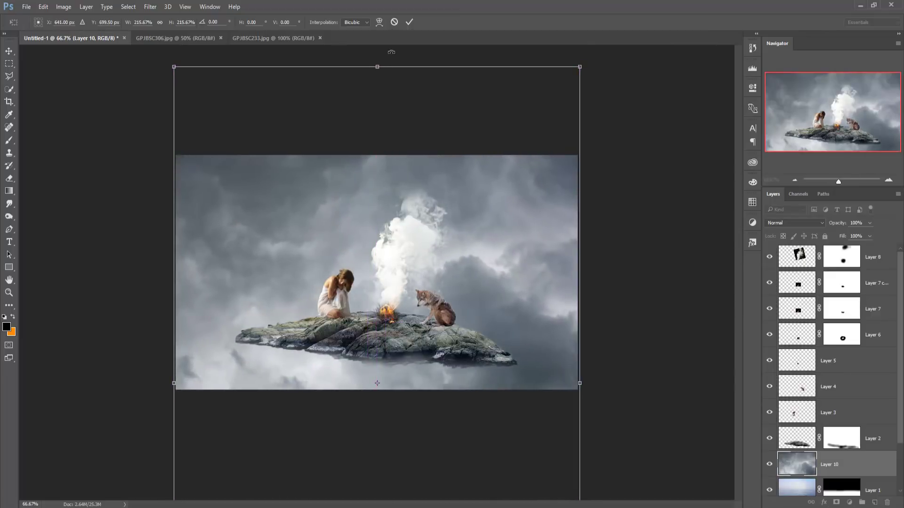
{"action": "left_click", "coordinate": [408, 25]}
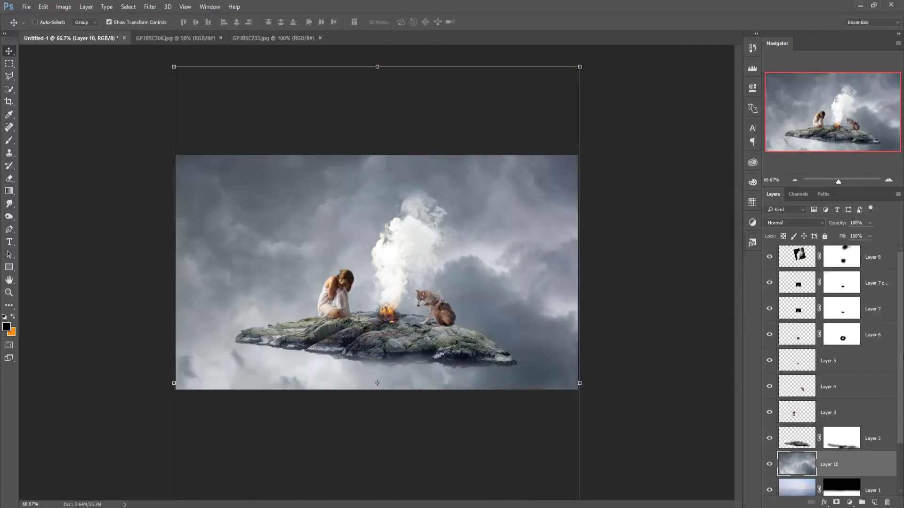
Move Layer 10 beneath Layer 1, nudge the stormy clouds into place, and select Layer 8's mask
{"action": "scroll", "coordinate": [831, 372], "scroll_direction": "down", "scroll_amount": 3}
{"action": "left_click_drag", "start_coordinate": [857, 417], "coordinate": [842, 443]}
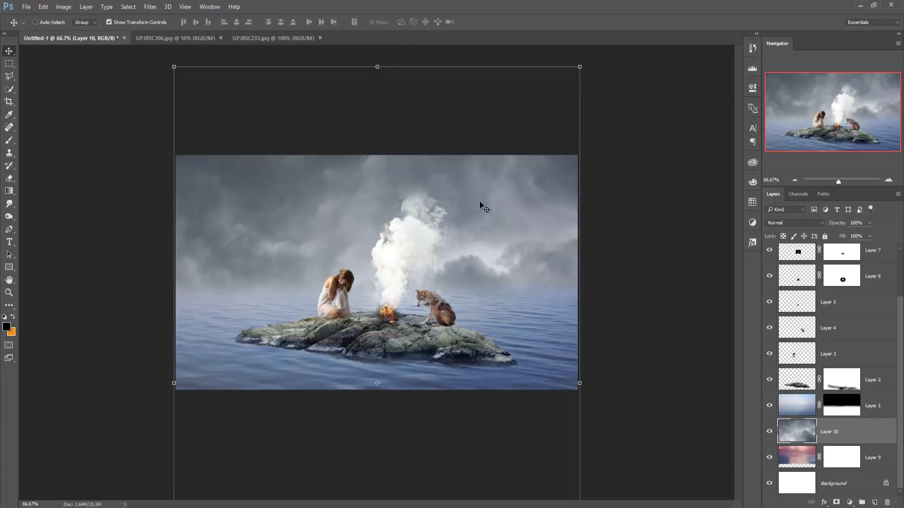
{"action": "mouse_move", "coordinate": [492, 184]}
{"action": "left_mouse_down"}
{"action": "mouse_move", "coordinate": [495, 241]}
{"action": "mouse_move", "coordinate": [492, 162]}
{"action": "left_mouse_up"}
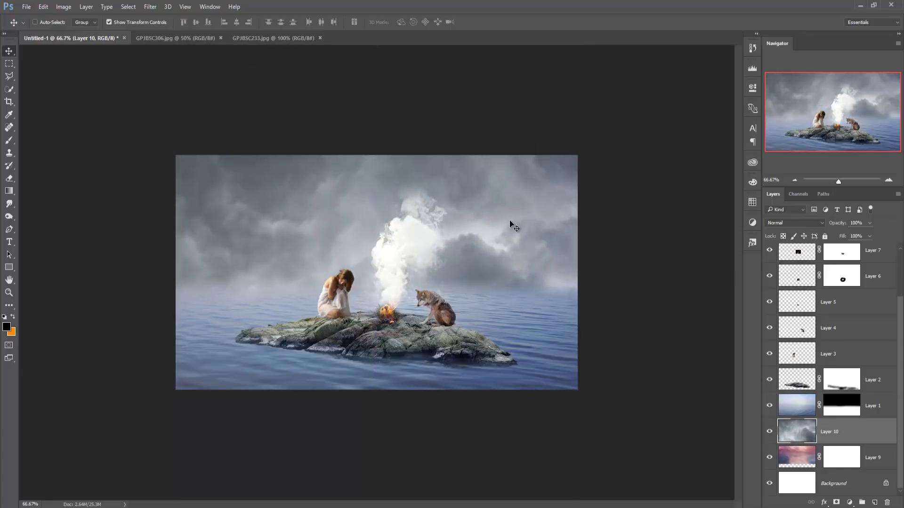
{"action": "left_click_drag", "start_coordinate": [511, 222], "coordinate": [514, 196]}
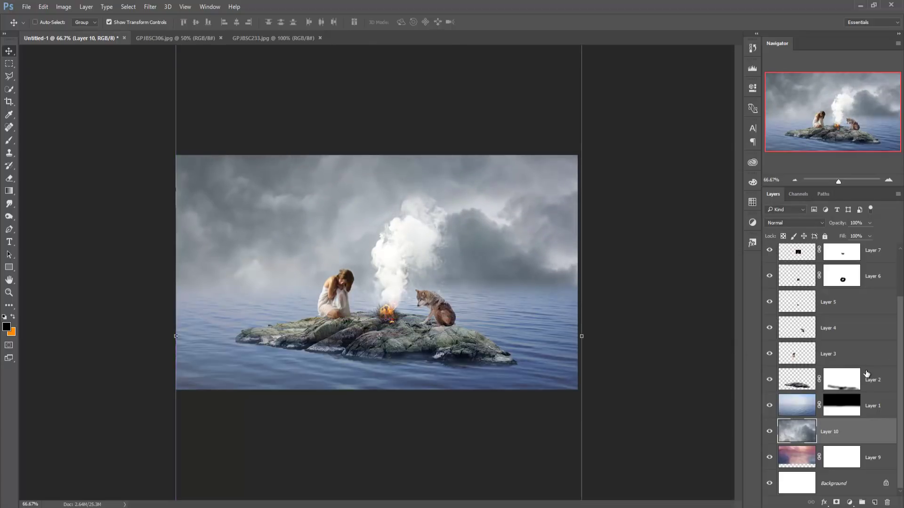
{"action": "scroll", "coordinate": [876, 375], "scroll_direction": "up", "scroll_amount": 3}
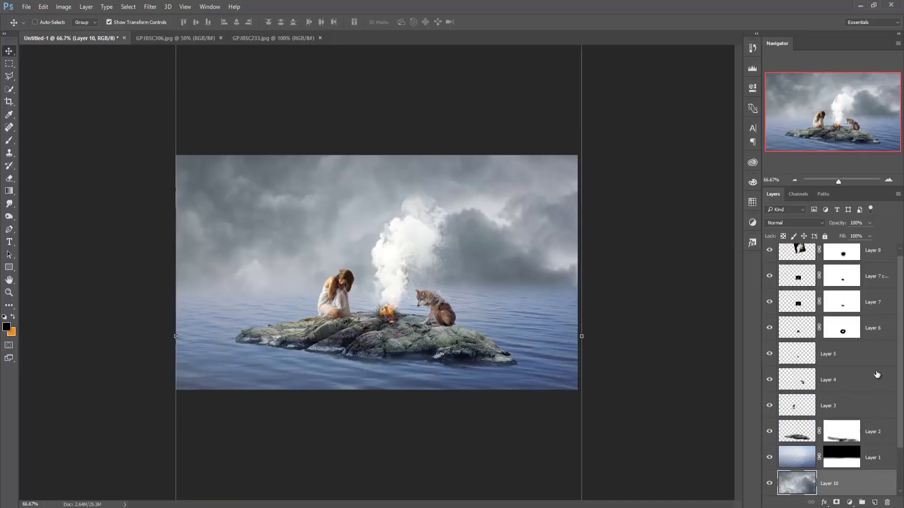
{"action": "left_click", "coordinate": [842, 254]}
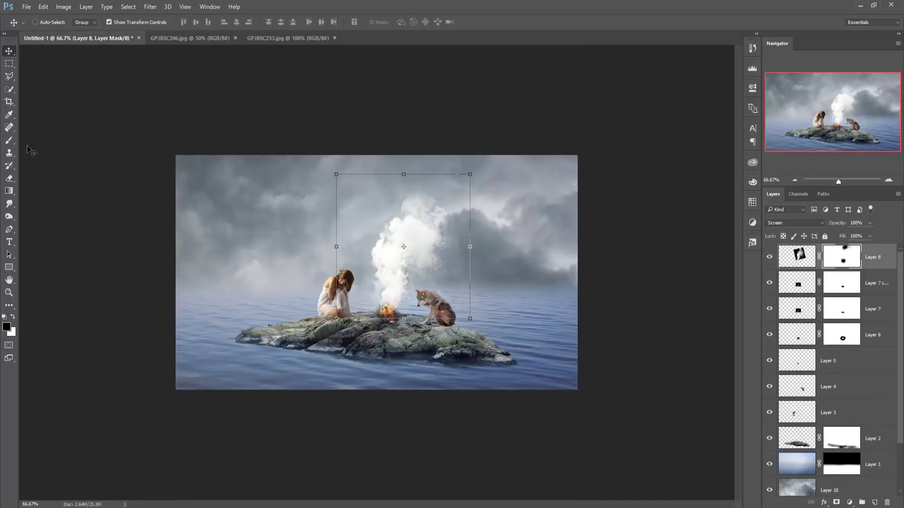
Brush black on Layer 8's mask across the upper sky and above the woman's head
{"action": "left_click", "coordinate": [9, 141]}
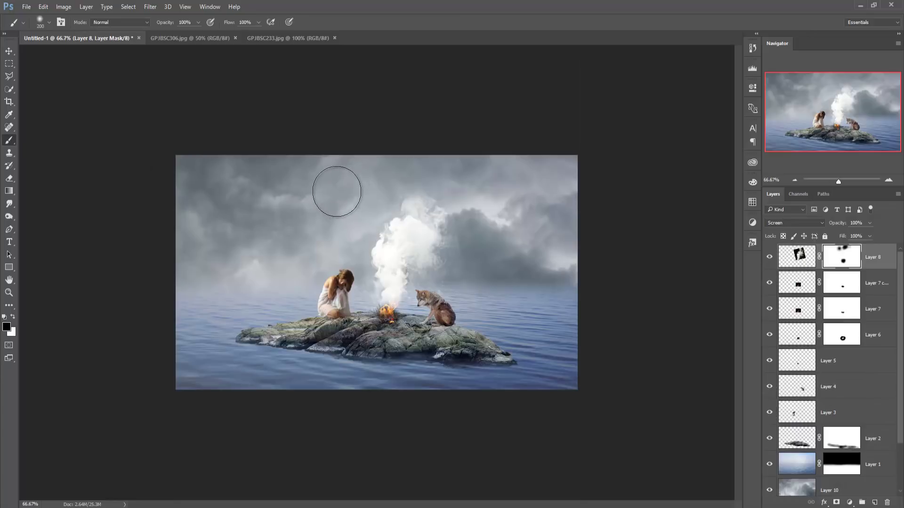
{"action": "left_click_drag", "start_coordinate": [337, 191], "coordinate": [390, 167]}
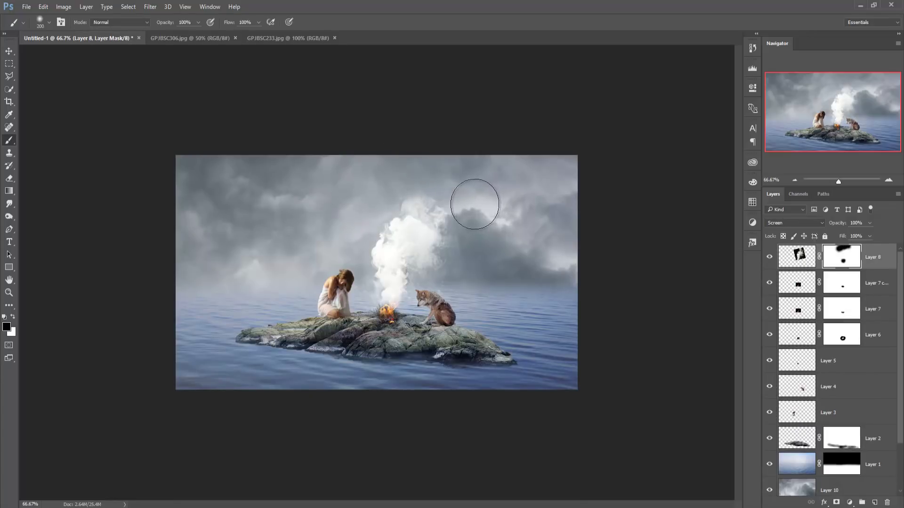
{"action": "left_click_drag", "start_coordinate": [475, 204], "coordinate": [475, 267]}
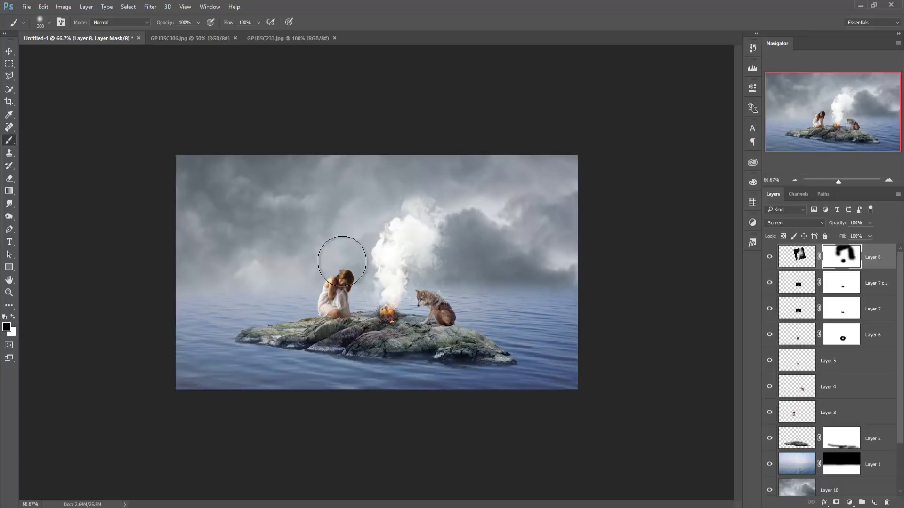
{"action": "left_click_drag", "start_coordinate": [342, 262], "coordinate": [334, 182]}
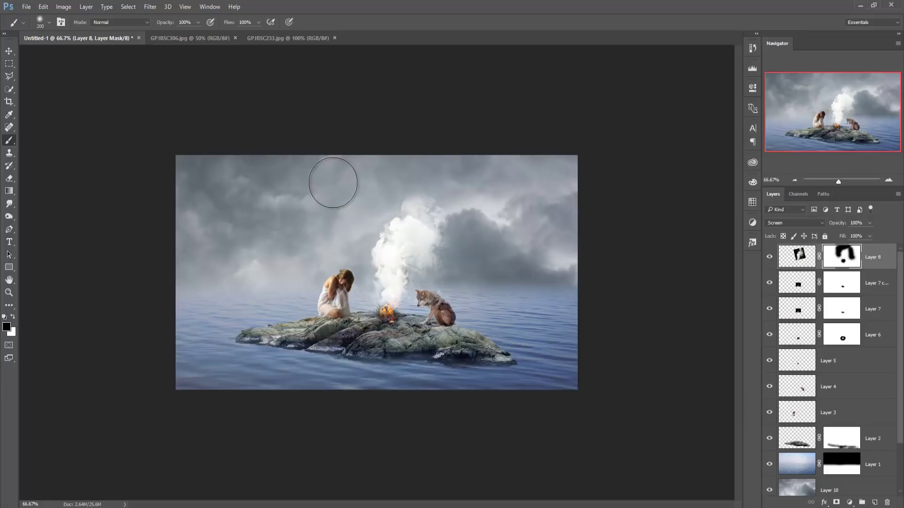
{"action": "left_click", "coordinate": [9, 51]}
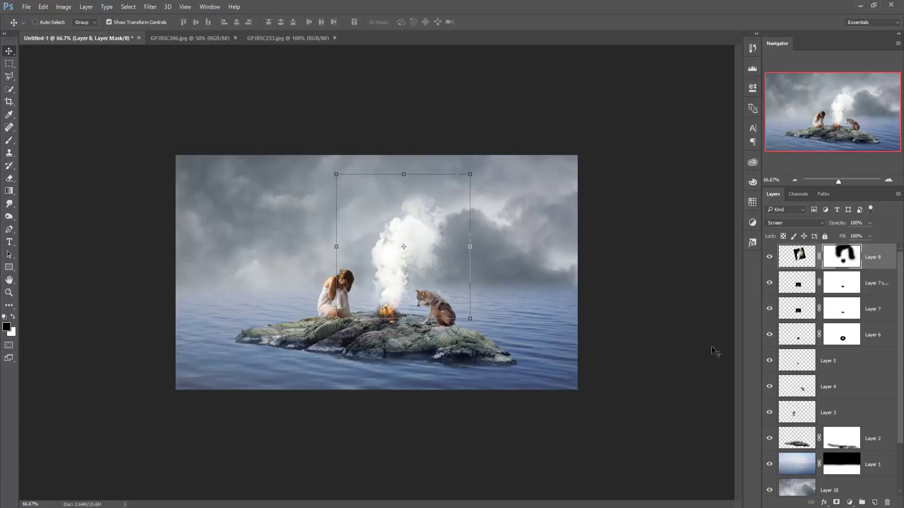
Zoom to 200% and Quick Select the woman on Layer 3
{"action": "key", "text": "ctrl+plus"}
{"action": "key", "text": "ctrl+plus"}
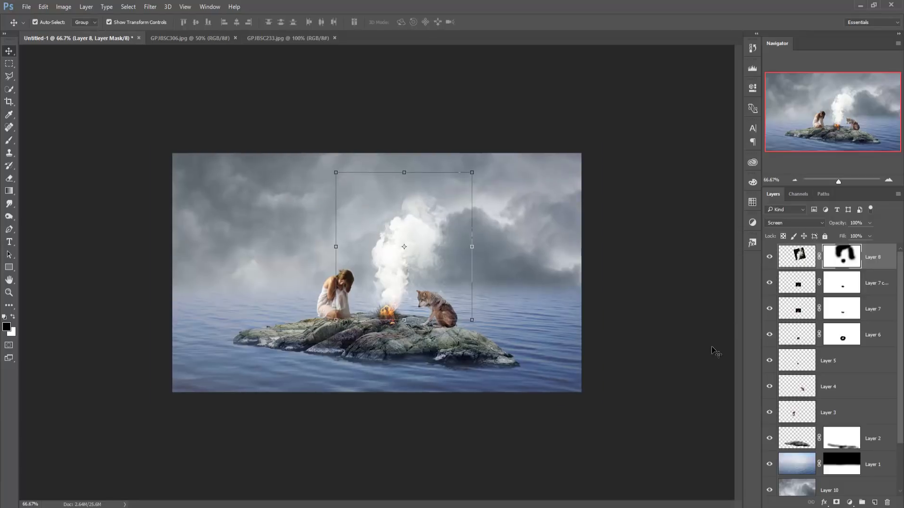
{"action": "scroll", "coordinate": [639, 386], "scroll_direction": "down", "scroll_amount": 3}
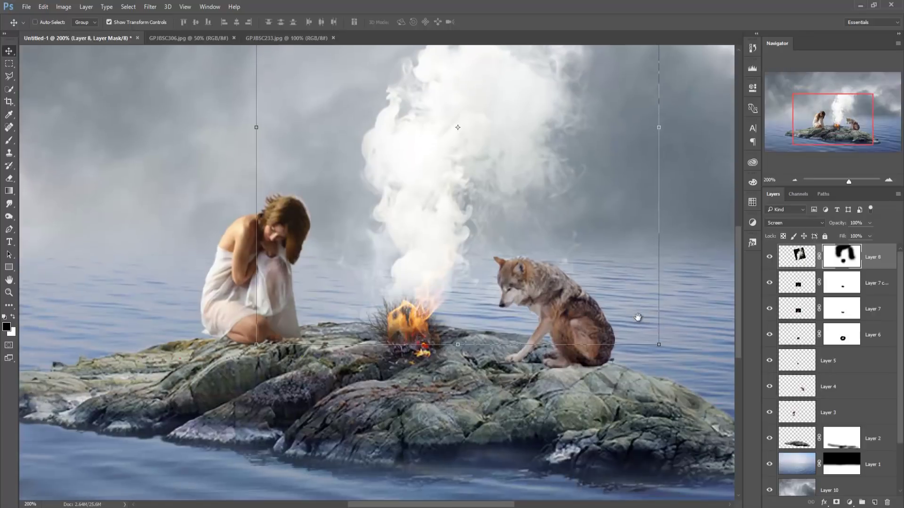
{"action": "left_click", "coordinate": [806, 417]}
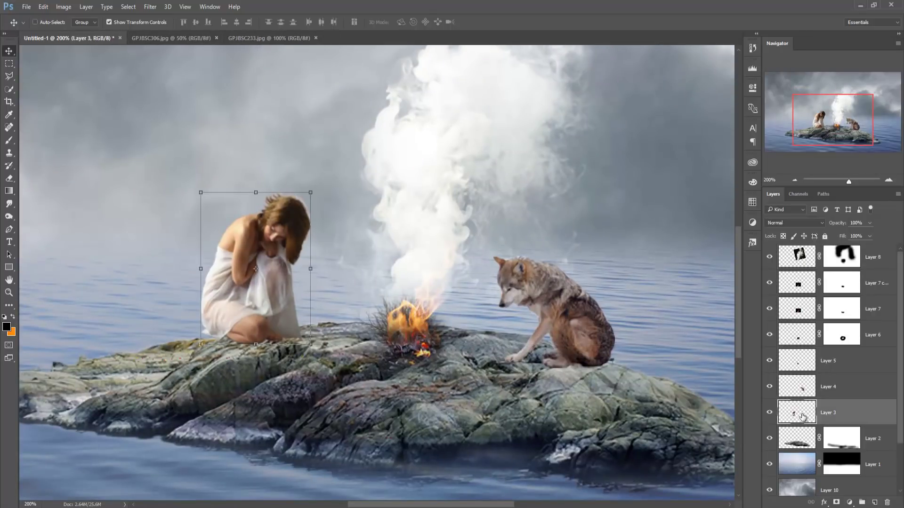
{"action": "left_click", "coordinate": [9, 89]}
{"action": "left_click_drag", "start_coordinate": [268, 201], "coordinate": [325, 391]}
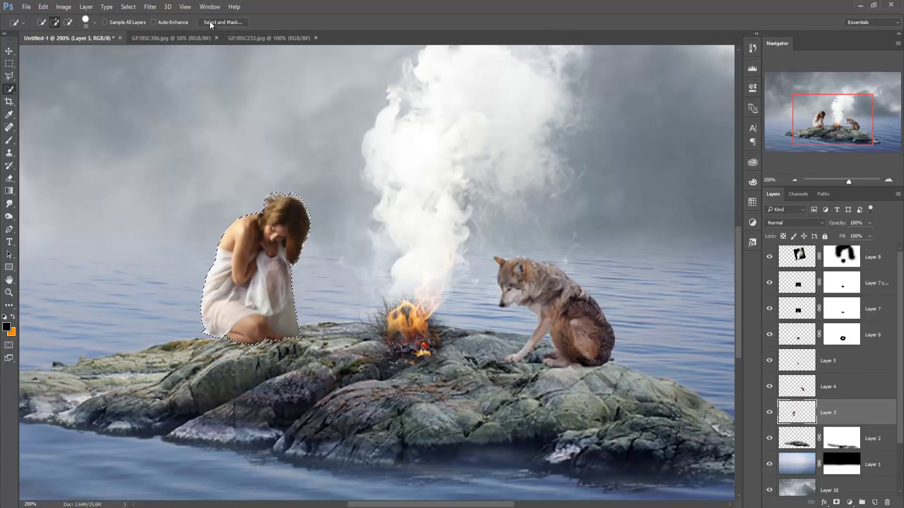
{"action": "left_click", "coordinate": [222, 22]}
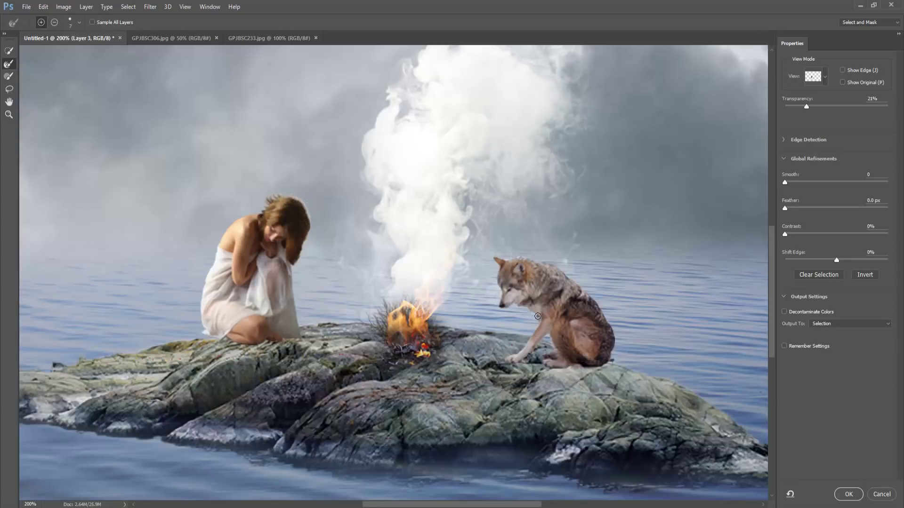
{"action": "left_click", "coordinate": [848, 495]}
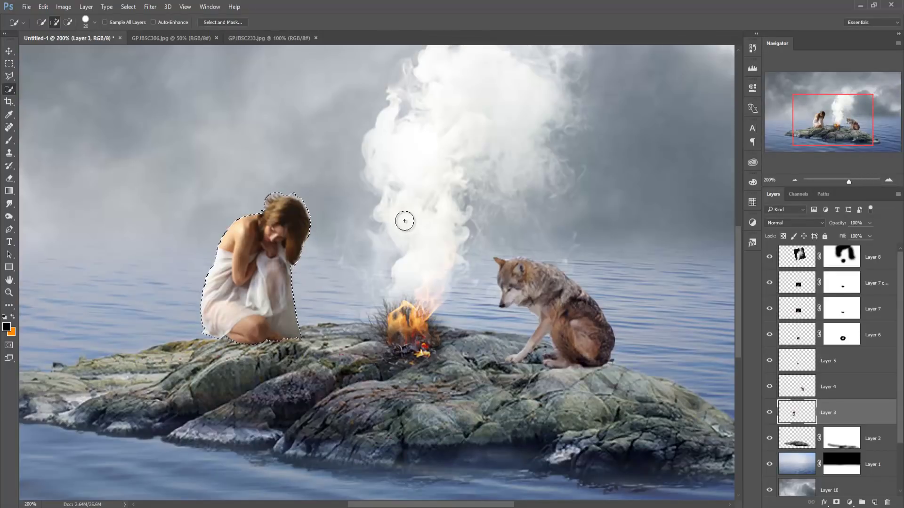
Refine the woman's edges with Decontaminate Colors output to a new layer, then mask Layer 4
{"action": "left_click", "coordinate": [228, 23]}
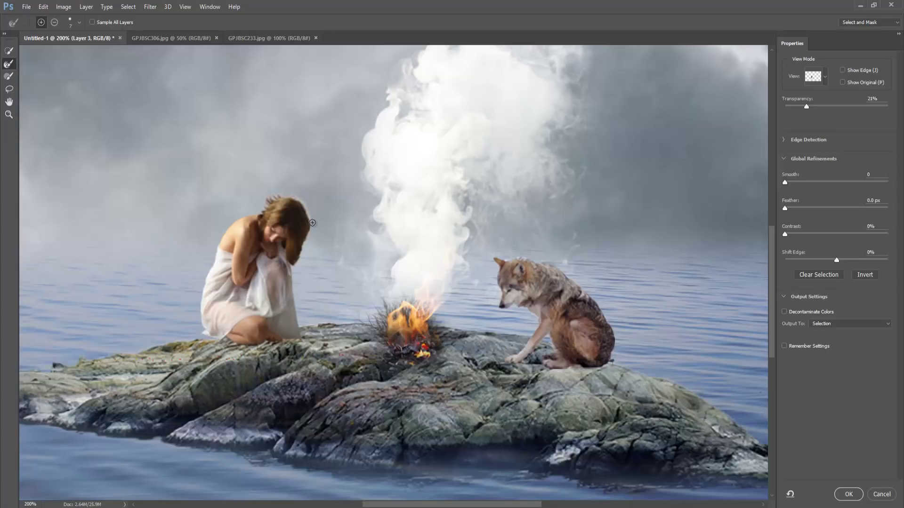
{"action": "left_click", "coordinate": [784, 312]}
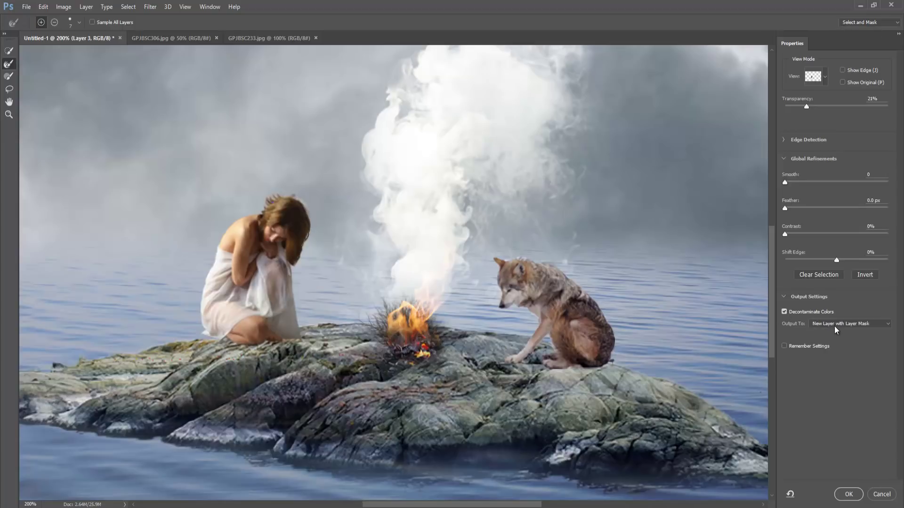
{"action": "left_click", "coordinate": [837, 323]}
{"action": "left_click", "coordinate": [836, 346]}
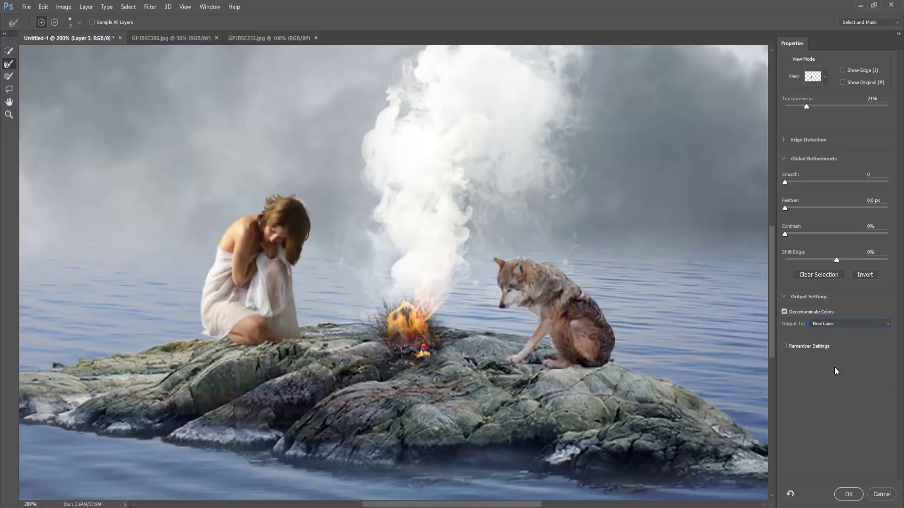
{"action": "left_click", "coordinate": [845, 493]}
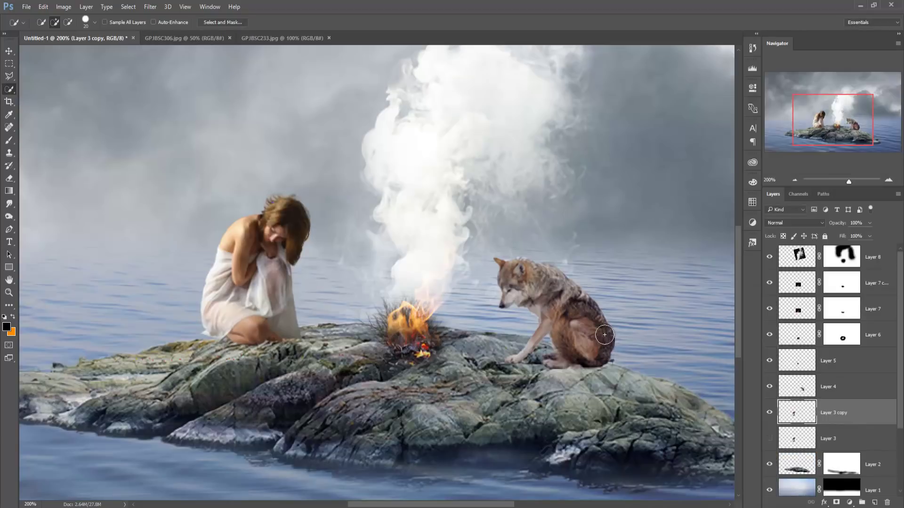
{"action": "left_click", "coordinate": [851, 388]}
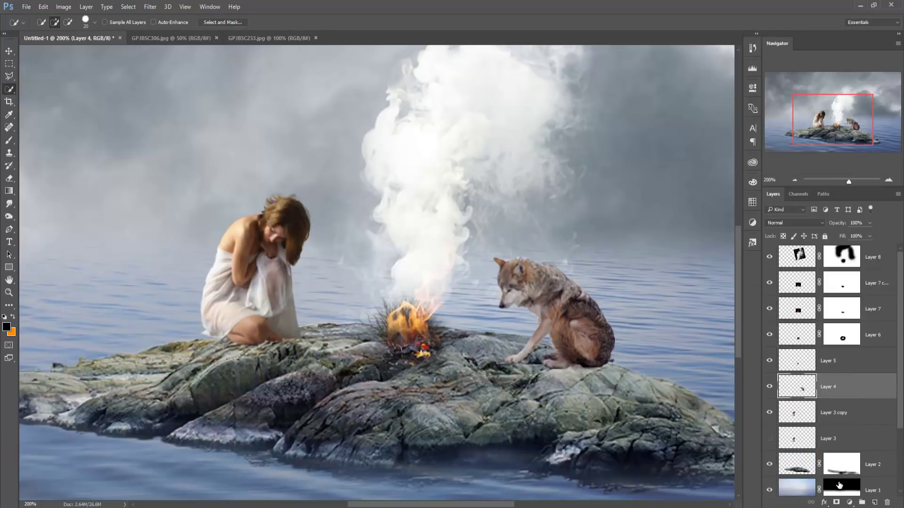
{"action": "left_click", "coordinate": [836, 502]}
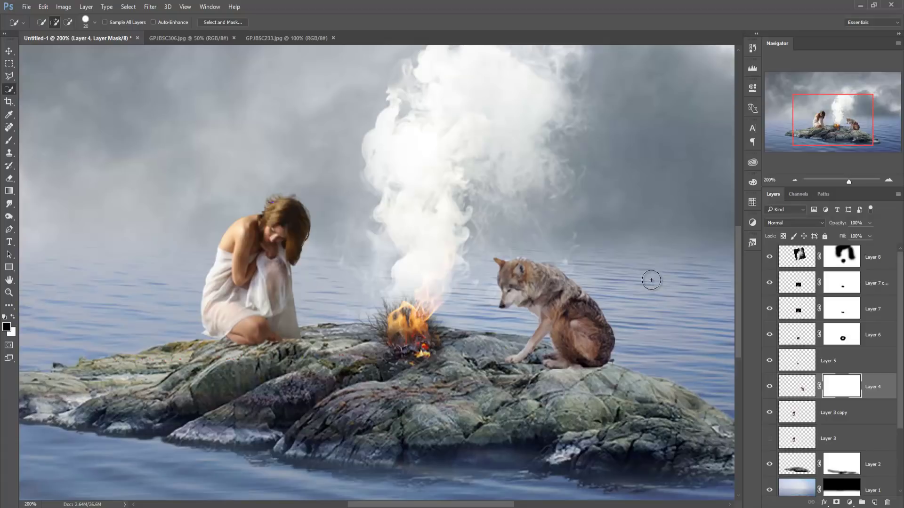
Quick-select the seated wolf on Layer 4's pixels at 300% zoom and open Select and Mask
{"action": "scroll", "coordinate": [650, 278], "scroll_direction": "up", "scroll_amount": 1}
{"action": "scroll", "coordinate": [643, 274], "scroll_direction": "up", "scroll_amount": 1}
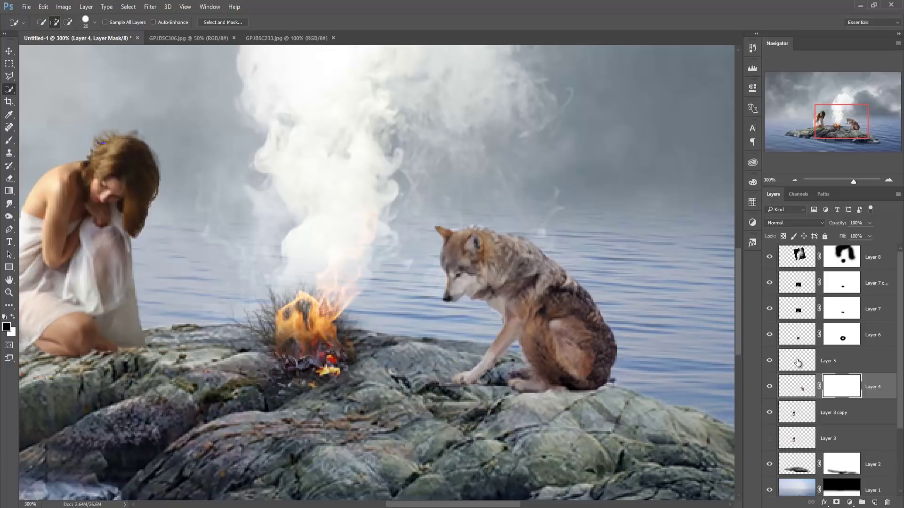
{"action": "left_click", "coordinate": [800, 387]}
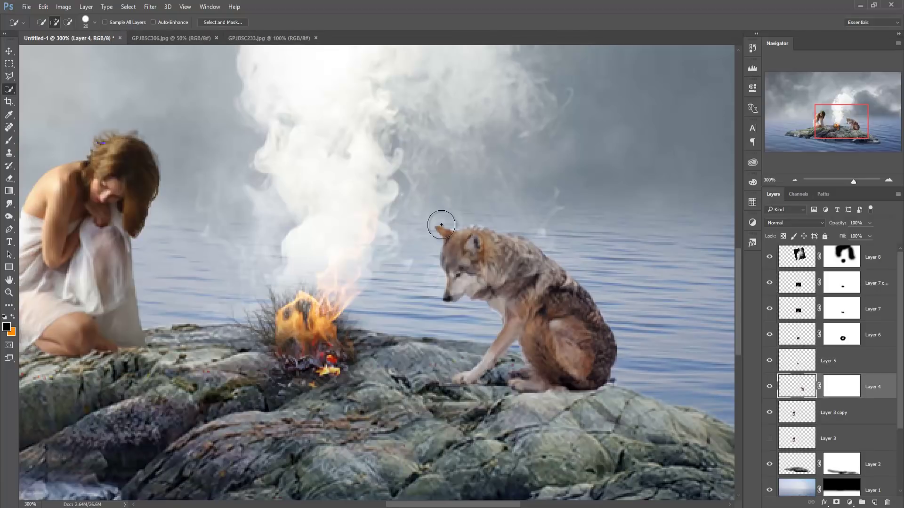
{"action": "left_click_drag", "start_coordinate": [442, 216], "coordinate": [436, 334]}
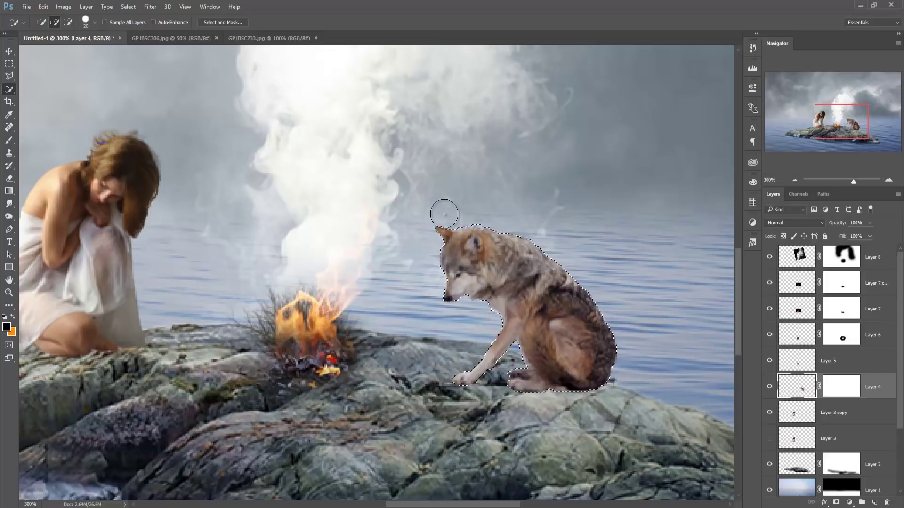
{"action": "key", "text": "ctrl+z"}
{"action": "key", "text": "bracketleft"}
{"action": "key", "text": "bracketleft"}
{"action": "key", "text": "bracketleft"}
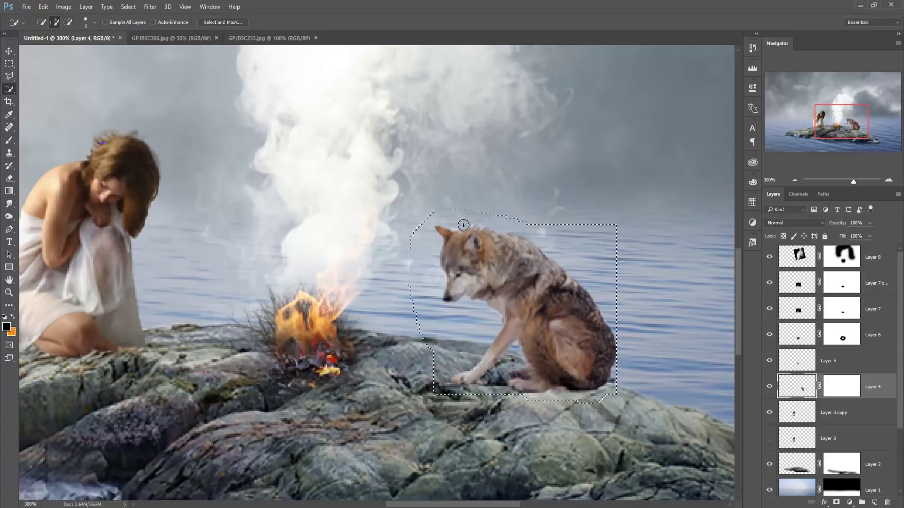
{"action": "key", "text": "ctrl+z"}
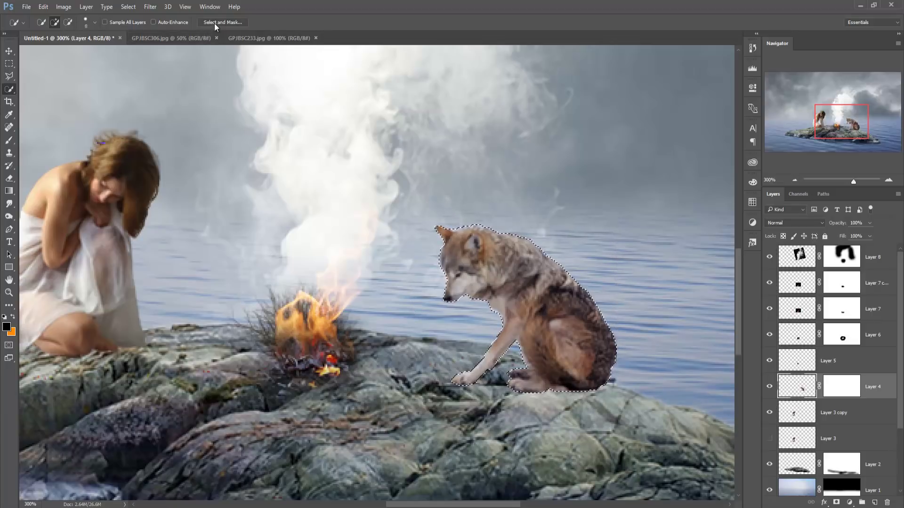
{"action": "left_click", "coordinate": [221, 22]}
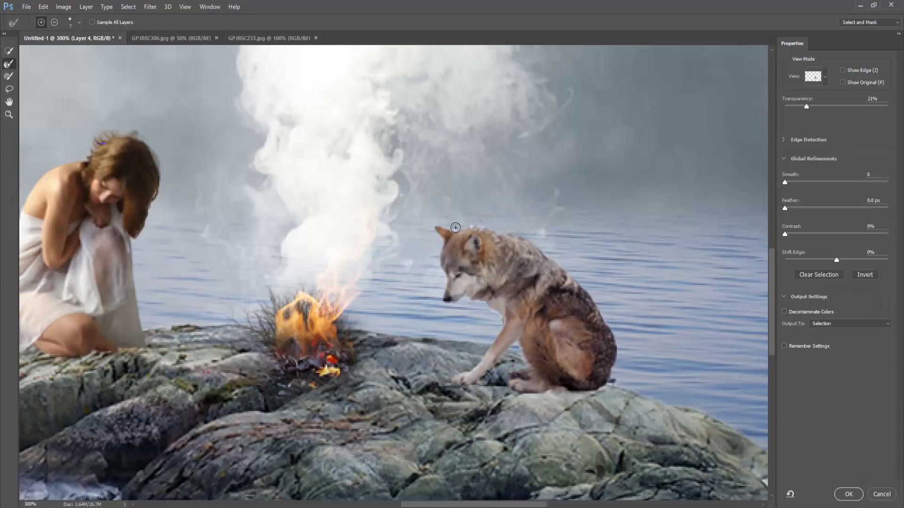
Refine the wolf's back and chest edges, output as a colour-decontaminated new layer
{"action": "mouse_move", "coordinate": [482, 226]}
{"action": "left_mouse_down"}
{"action": "mouse_move", "coordinate": [561, 265]}
{"action": "mouse_move", "coordinate": [610, 324]}
{"action": "left_mouse_up"}
{"action": "left_click_drag", "start_coordinate": [611, 390], "coordinate": [497, 315]}
{"action": "left_click", "coordinate": [785, 311]}
{"action": "left_click", "coordinate": [874, 324]}
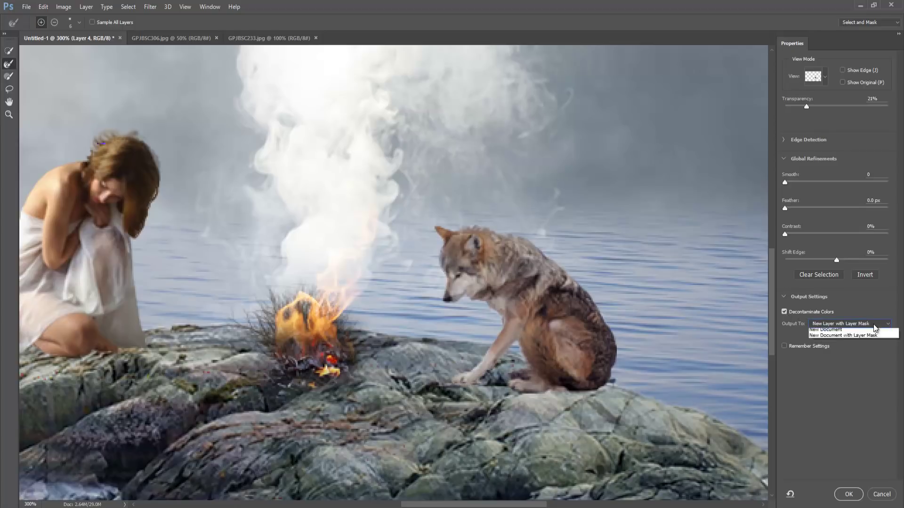
{"action": "left_click", "coordinate": [831, 349]}
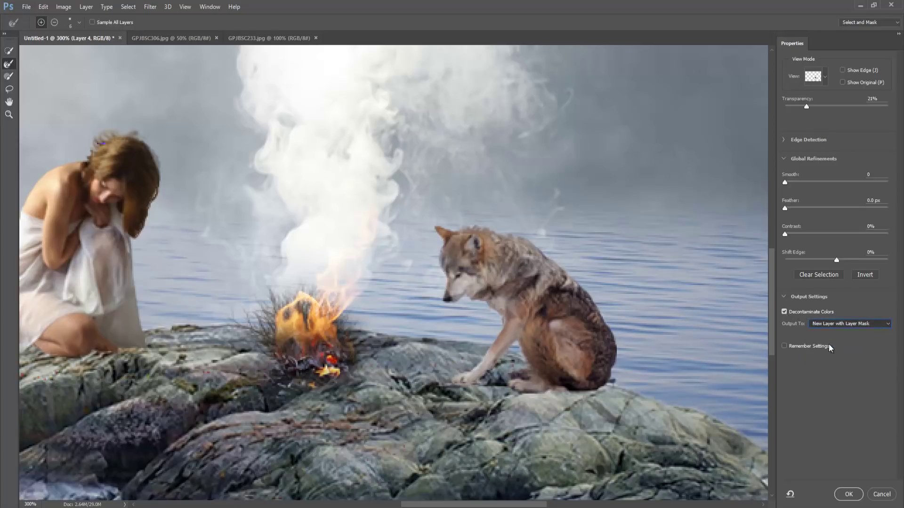
{"action": "left_click", "coordinate": [849, 494]}
Zoom to fit and delete the hidden leftover Layer 4 and Layer 3
{"action": "left_click", "coordinate": [11, 55]}
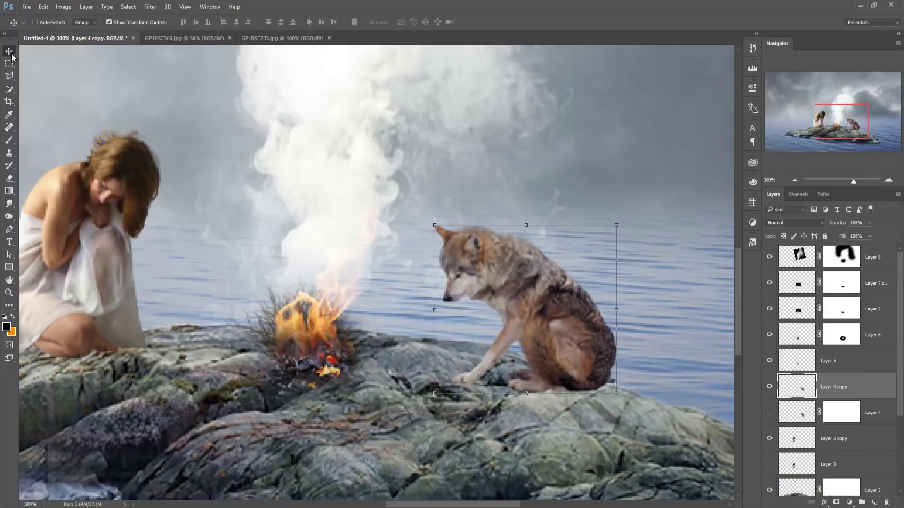
{"action": "key", "text": "ctrl+1"}
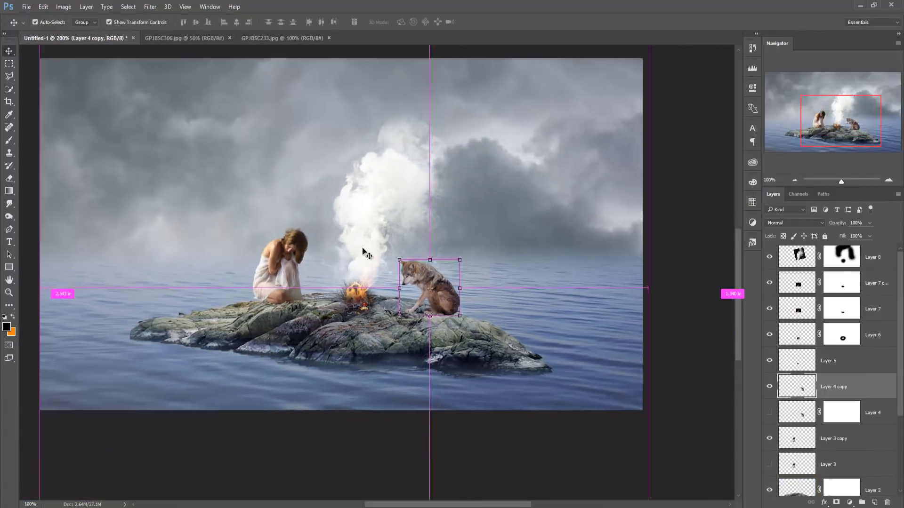
{"action": "left_click", "coordinate": [873, 414]}
{"action": "key", "text": "Delete"}
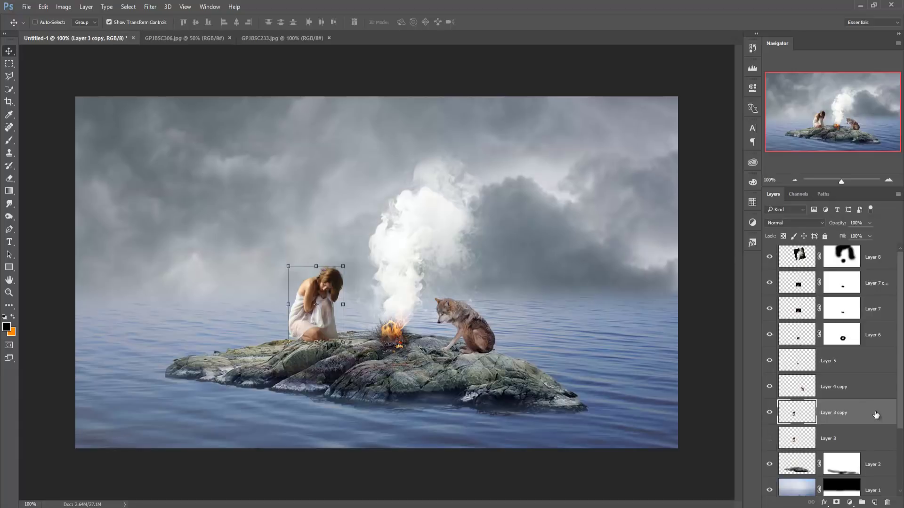
{"action": "left_click", "coordinate": [849, 438]}
{"action": "key", "text": "Delete"}
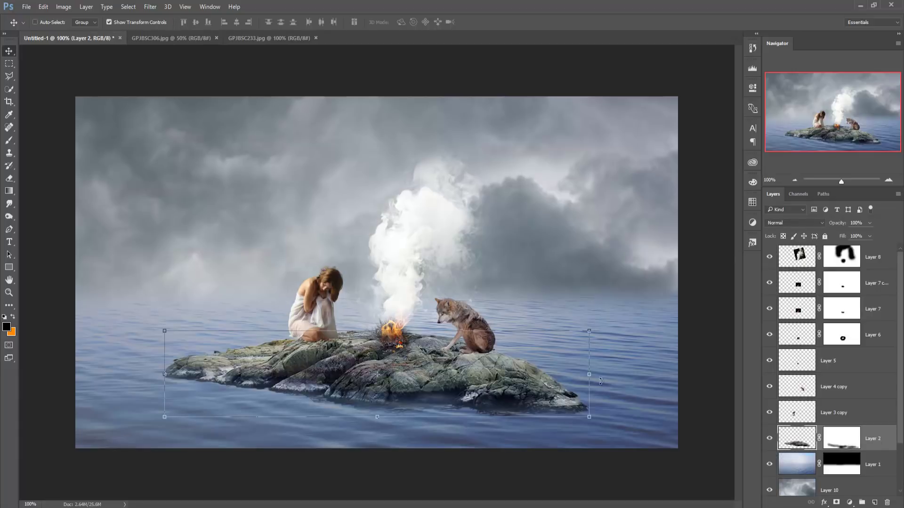
Add a new empty Layer 11 above the rock's Layer 2
{"action": "left_click", "coordinate": [843, 389]}
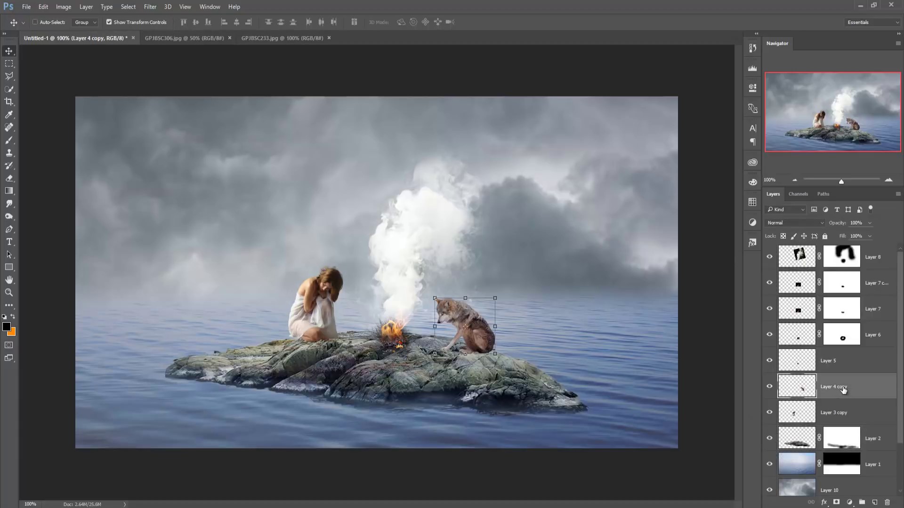
{"action": "left_click", "coordinate": [834, 410]}
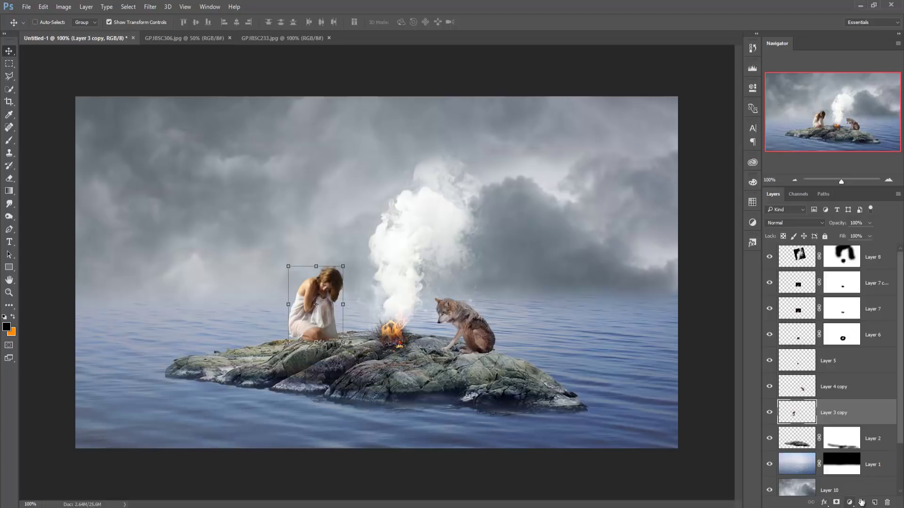
{"action": "left_click", "coordinate": [869, 441]}
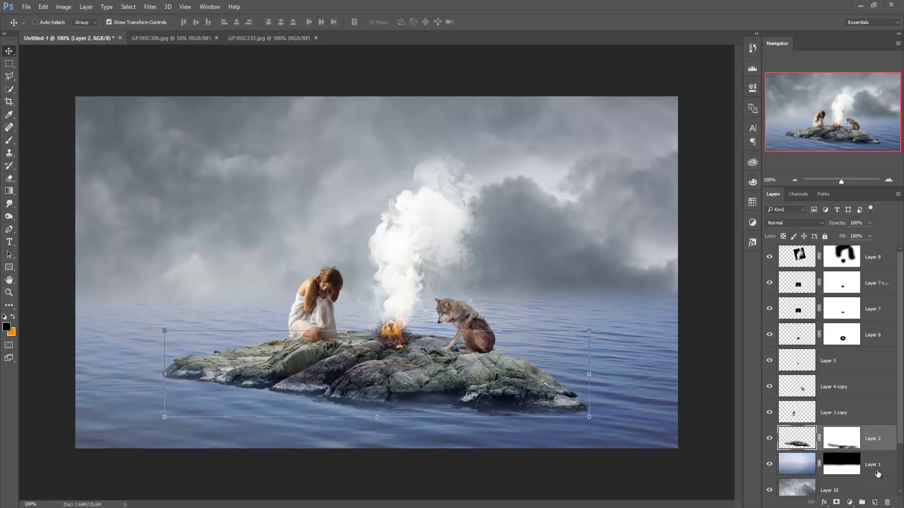
{"action": "left_click", "coordinate": [875, 503]}
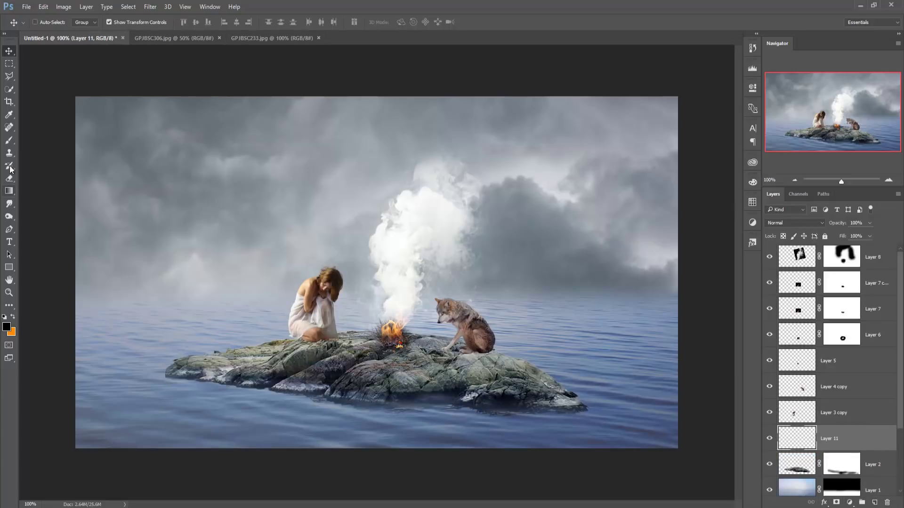
Zoom to 400% on the woman and set a size-60 brush for her shadow
{"action": "left_click", "coordinate": [9, 140]}
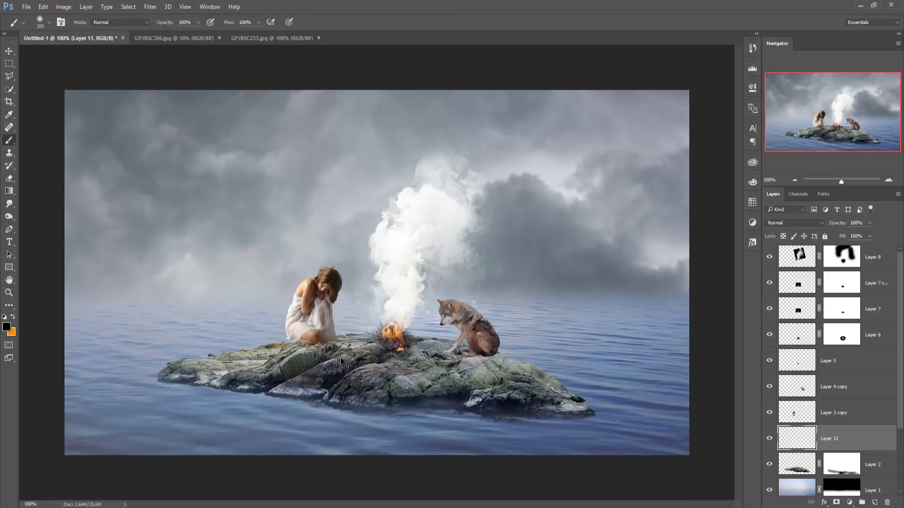
{"action": "key", "text": "ctrl+plus"}
{"action": "key", "text": "ctrl+plus"}
{"action": "key", "text": "ctrl+plus"}
{"action": "left_click_drag", "start_coordinate": [480, 201], "coordinate": [556, 102]}
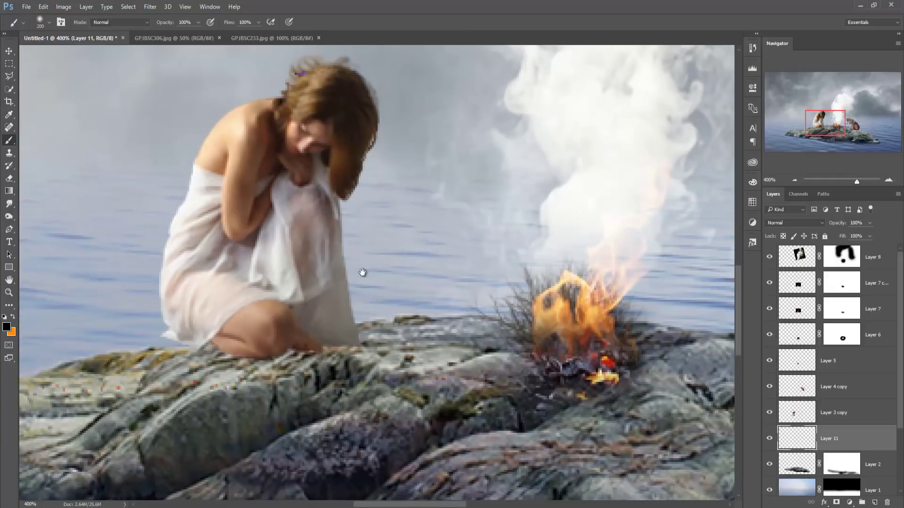
{"action": "left_click_drag", "start_coordinate": [363, 272], "coordinate": [415, 235]}
{"action": "key", "text": "bracketleft"}
{"action": "key", "text": "bracketleft"}
{"action": "key", "text": "bracketleft"}
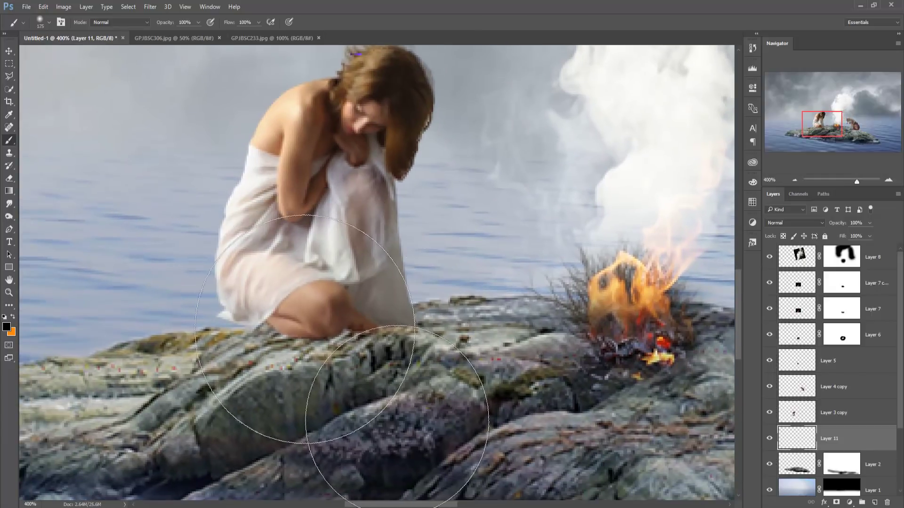
{"action": "key", "text": "bracketleft"}
{"action": "key", "text": "bracketleft"}
{"action": "key", "text": "bracketleft"}
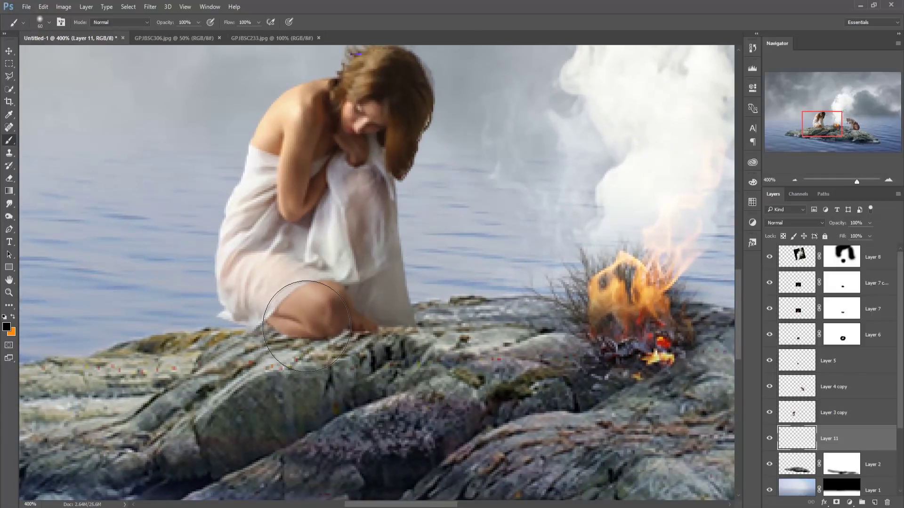
Stretch the woman's shadow wide across the rock, then add Layer 12 above Layer 3 copy
{"action": "left_click", "coordinate": [9, 50]}
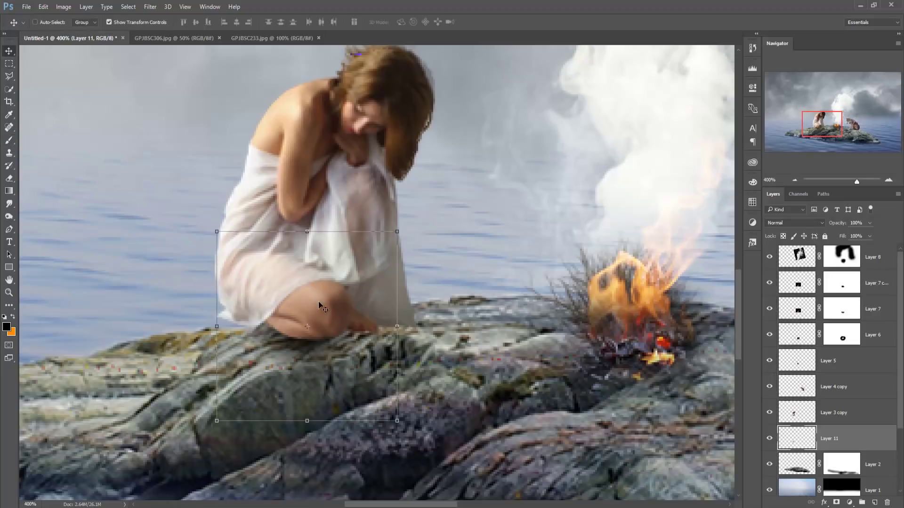
{"action": "left_click_drag", "start_coordinate": [394, 325], "coordinate": [457, 326]}
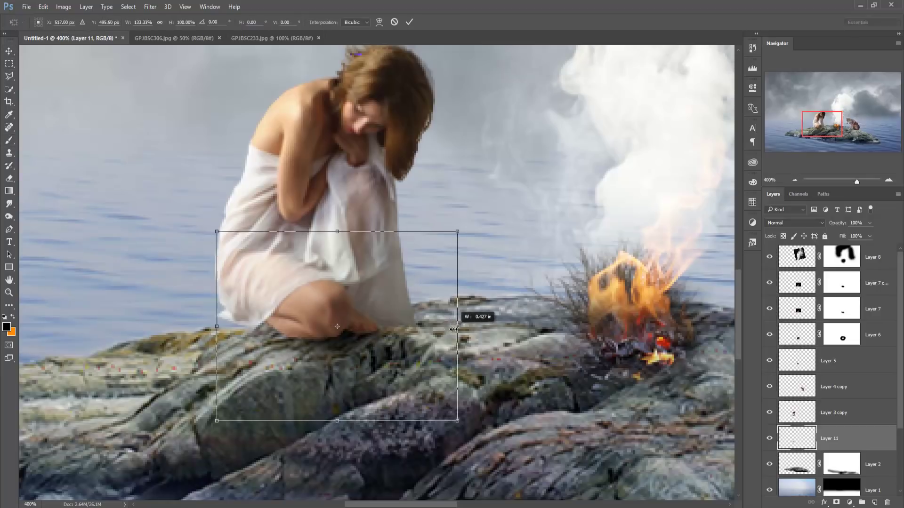
{"action": "left_click_drag", "start_coordinate": [217, 327], "coordinate": [47, 330]}
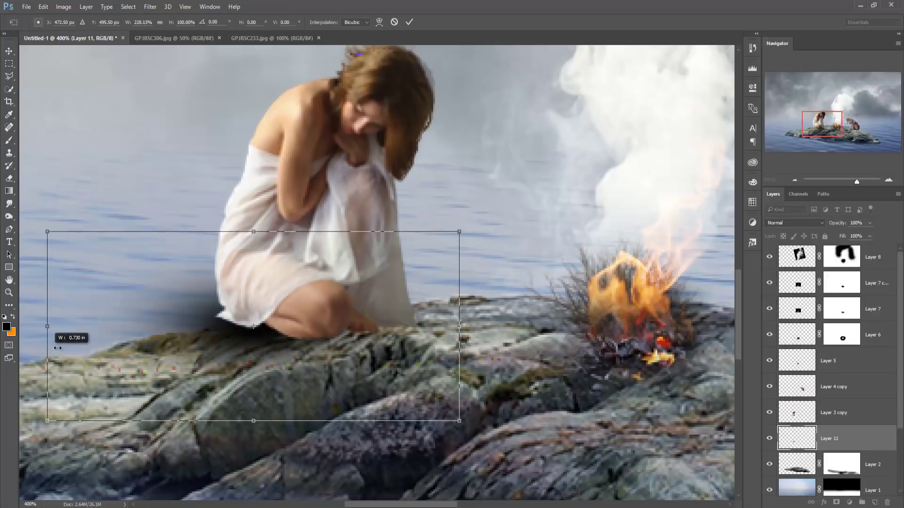
{"action": "mouse_move", "coordinate": [225, 343]}
{"action": "left_mouse_down"}
{"action": "mouse_move", "coordinate": [278, 356]}
{"action": "mouse_move", "coordinate": [284, 349]}
{"action": "left_mouse_up"}
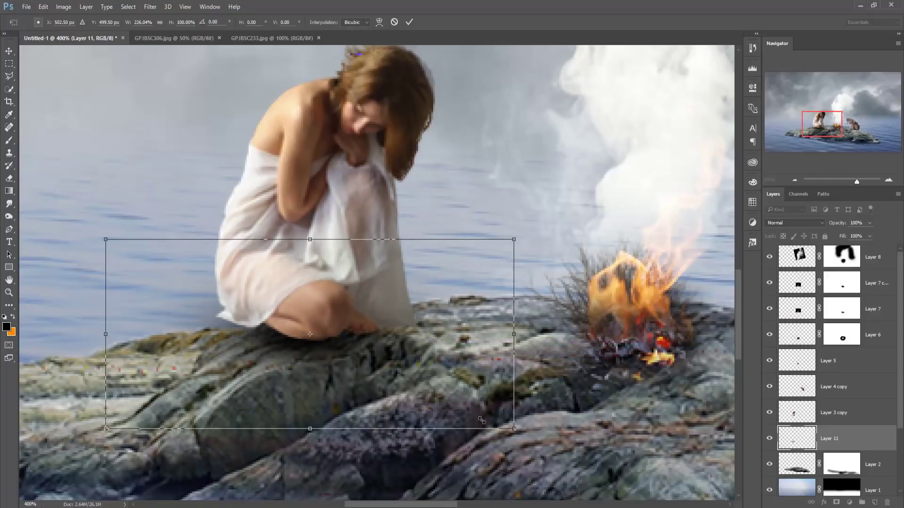
{"action": "left_click", "coordinate": [410, 22]}
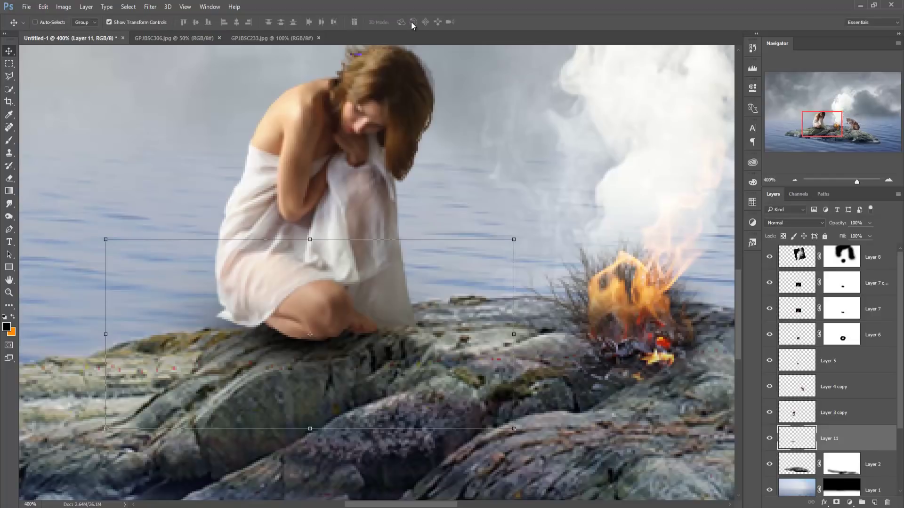
{"action": "left_click", "coordinate": [853, 415]}
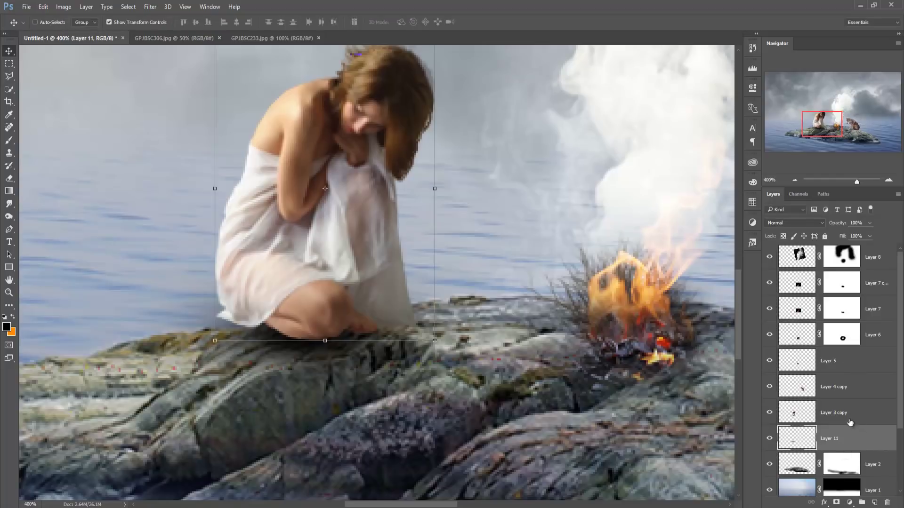
{"action": "left_click", "coordinate": [874, 502]}
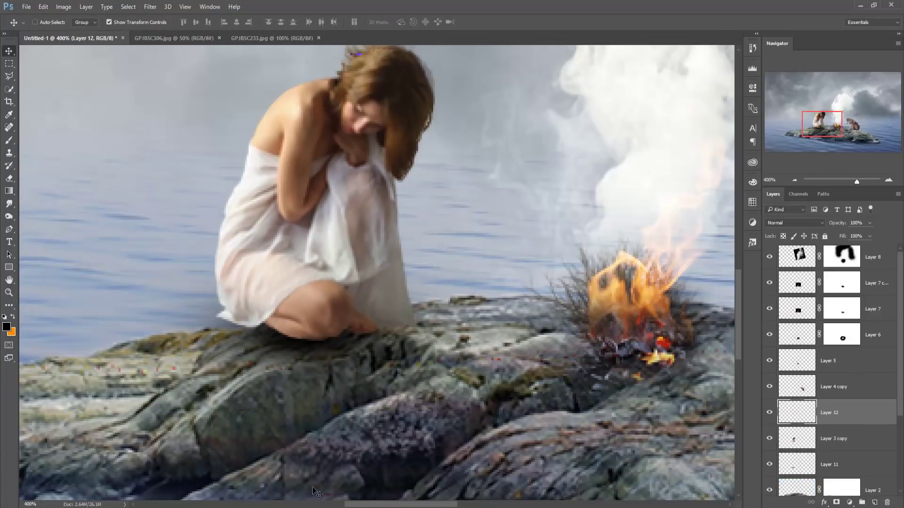
Paint a soft black shadow under the wolf's haunch on Layer 12
{"action": "left_click_drag", "start_coordinate": [367, 506], "coordinate": [431, 494]}
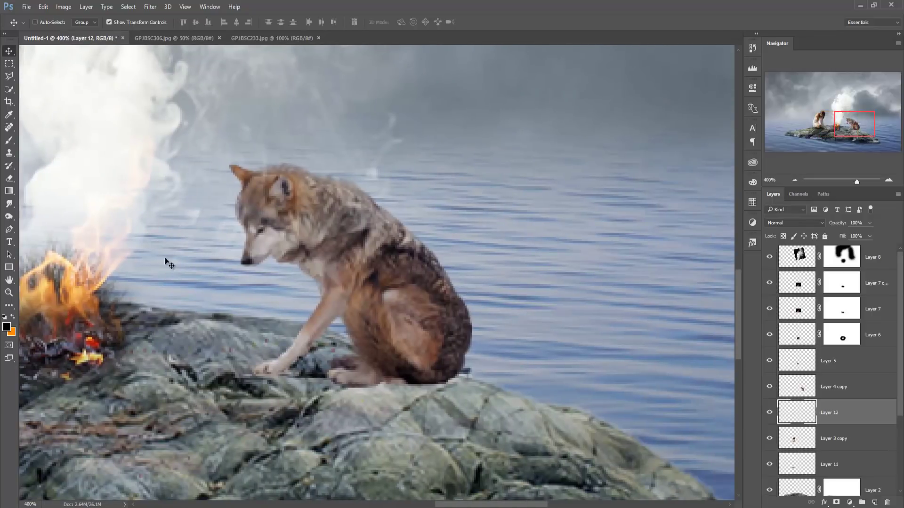
{"action": "left_click", "coordinate": [7, 142]}
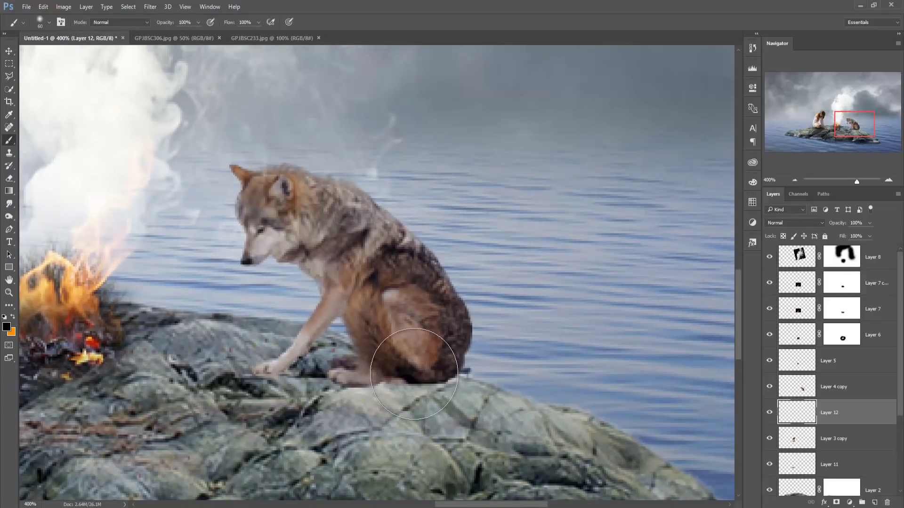
{"action": "left_click_drag", "start_coordinate": [393, 376], "coordinate": [414, 372]}
Widen the wolf's shadow to about 264%, squash it to 81% height, and zoom to fit
{"action": "left_click", "coordinate": [9, 51]}
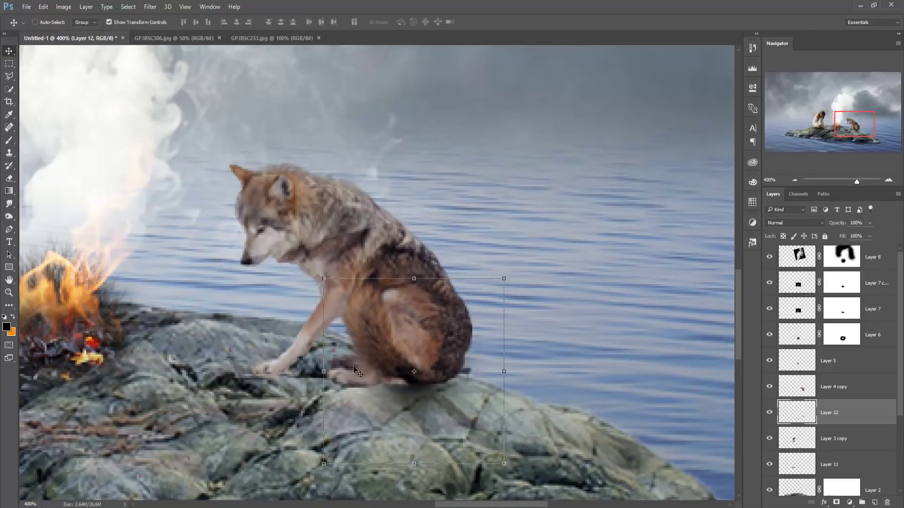
{"action": "left_click_drag", "start_coordinate": [323, 374], "coordinate": [196, 372]}
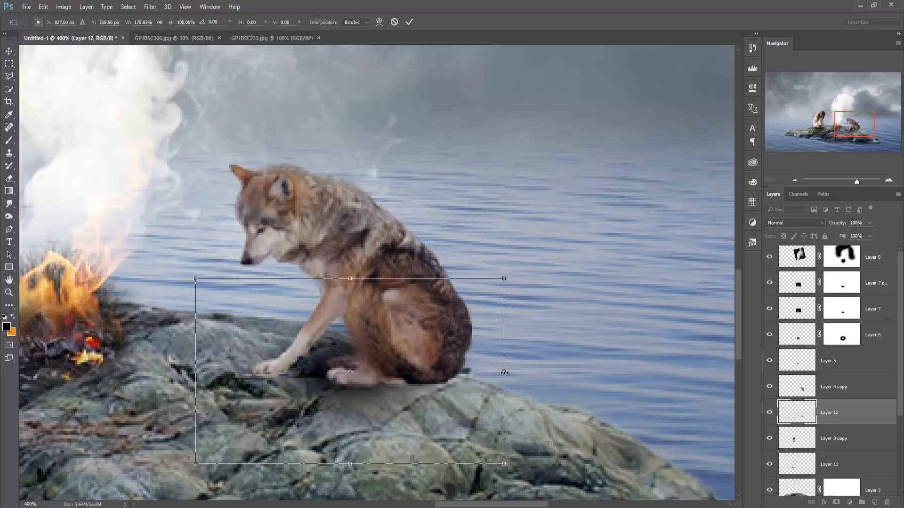
{"action": "left_click_drag", "start_coordinate": [504, 371], "coordinate": [607, 391]}
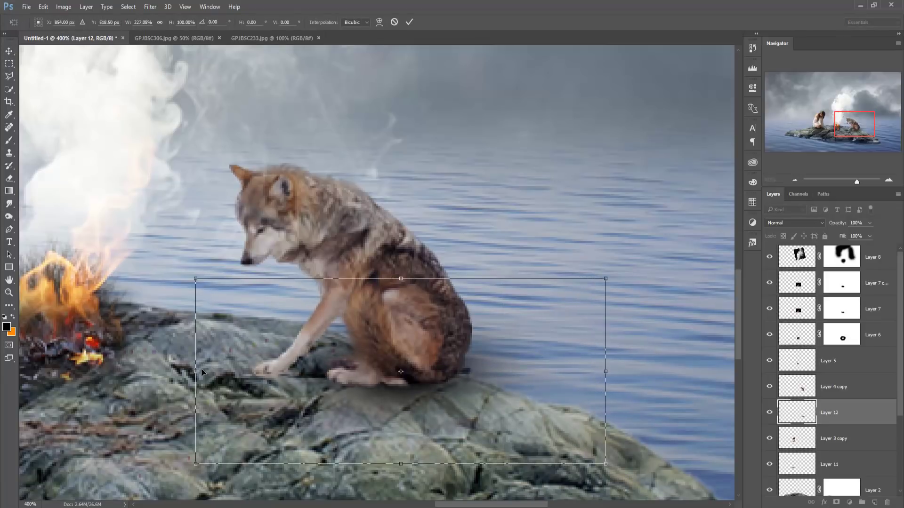
{"action": "left_click_drag", "start_coordinate": [175, 372], "coordinate": [132, 372]}
{"action": "left_click_drag", "start_coordinate": [333, 361], "coordinate": [359, 369]}
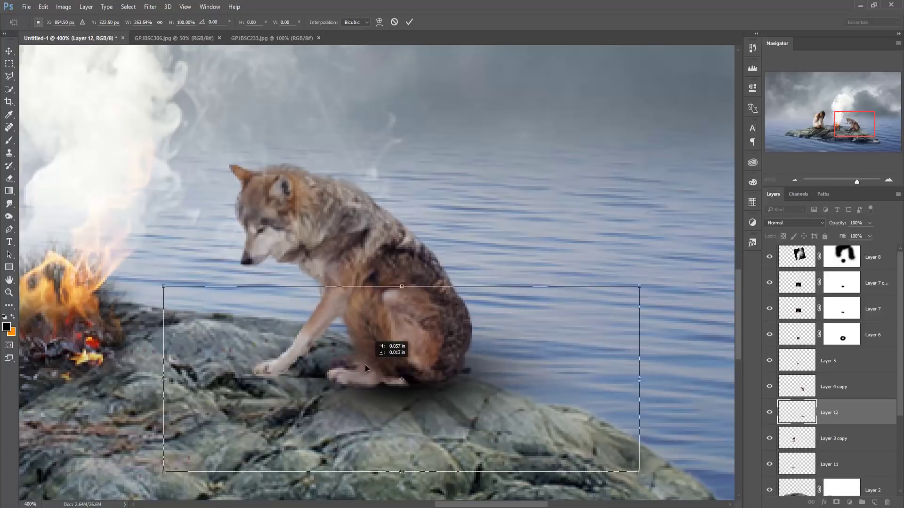
{"action": "left_click_drag", "start_coordinate": [399, 472], "coordinate": [400, 445]}
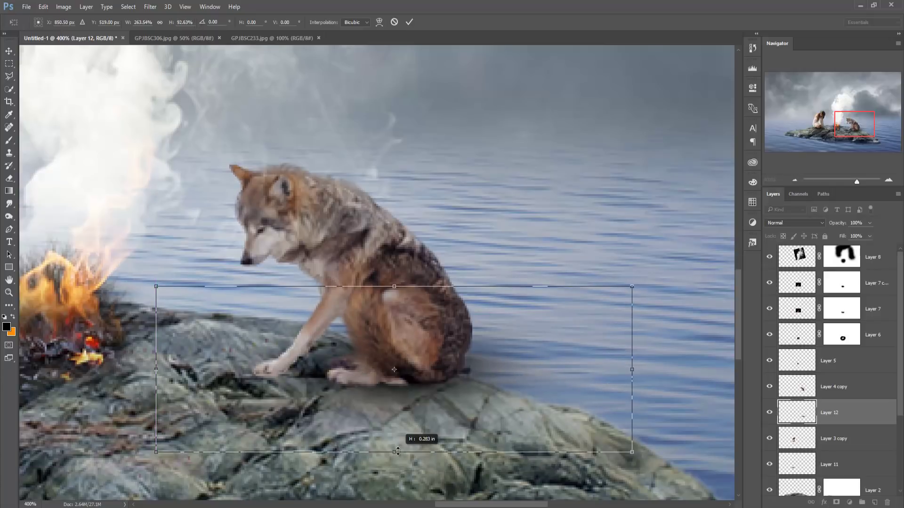
{"action": "left_click_drag", "start_coordinate": [396, 288], "coordinate": [396, 302]}
{"action": "left_click_drag", "start_coordinate": [419, 333], "coordinate": [406, 339]}
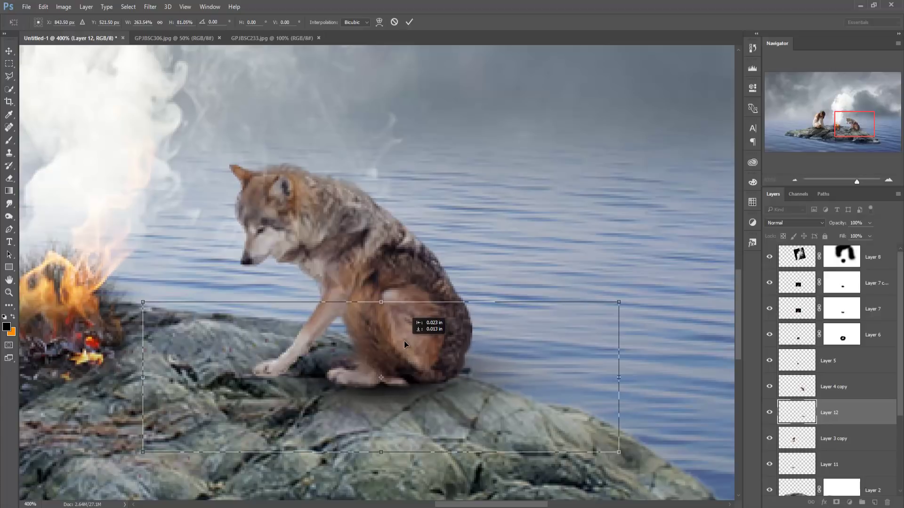
{"action": "left_click", "coordinate": [410, 22]}
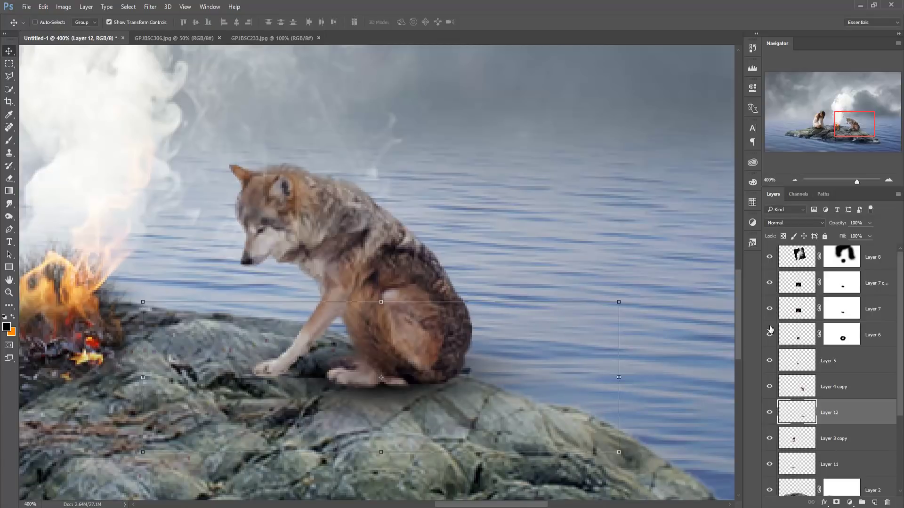
{"action": "key", "text": "ctrl+1"}
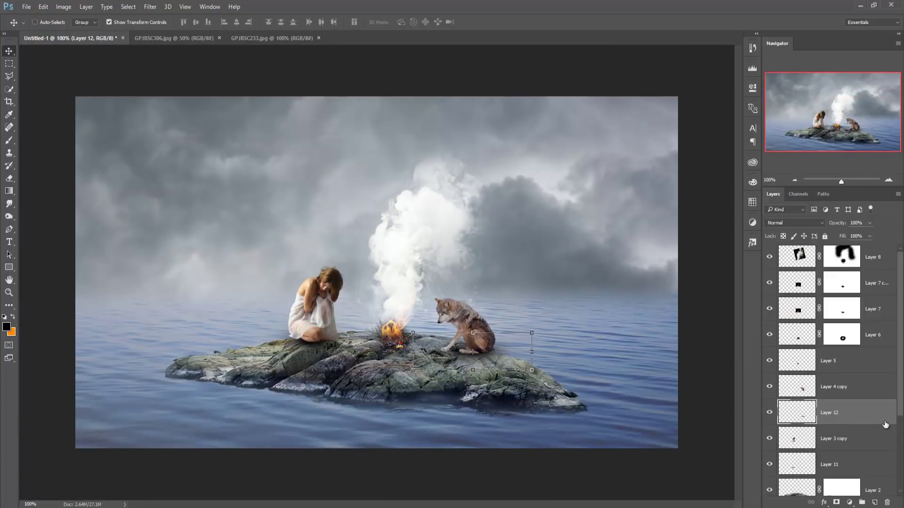
Target Layer 1's mask with the Brush tool and white as the foreground colour
{"action": "scroll", "coordinate": [850, 399], "scroll_direction": "down", "scroll_amount": 2}
{"action": "left_click", "coordinate": [858, 410]}
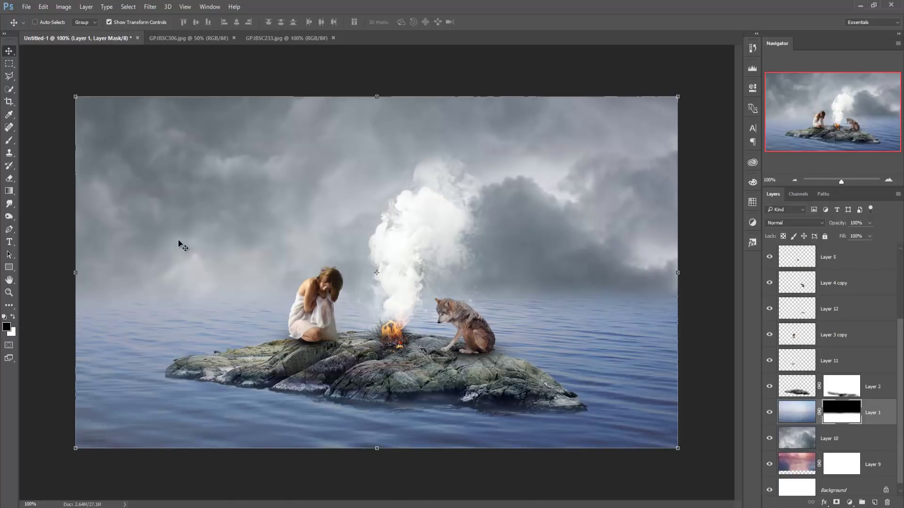
{"action": "left_click", "coordinate": [8, 141]}
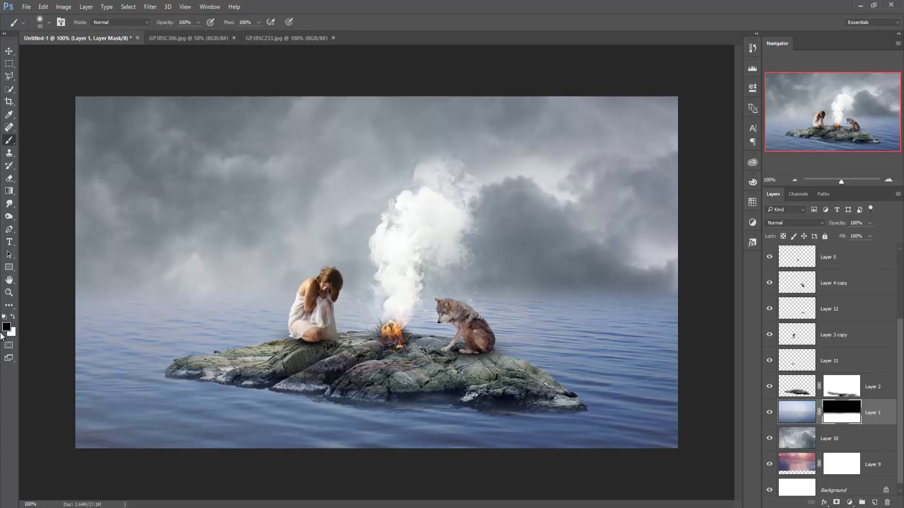
{"action": "left_click", "coordinate": [13, 317]}
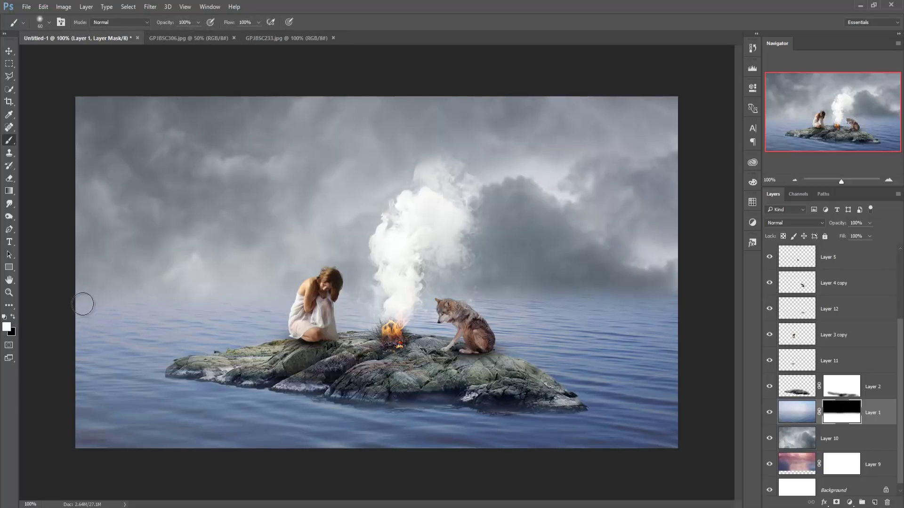
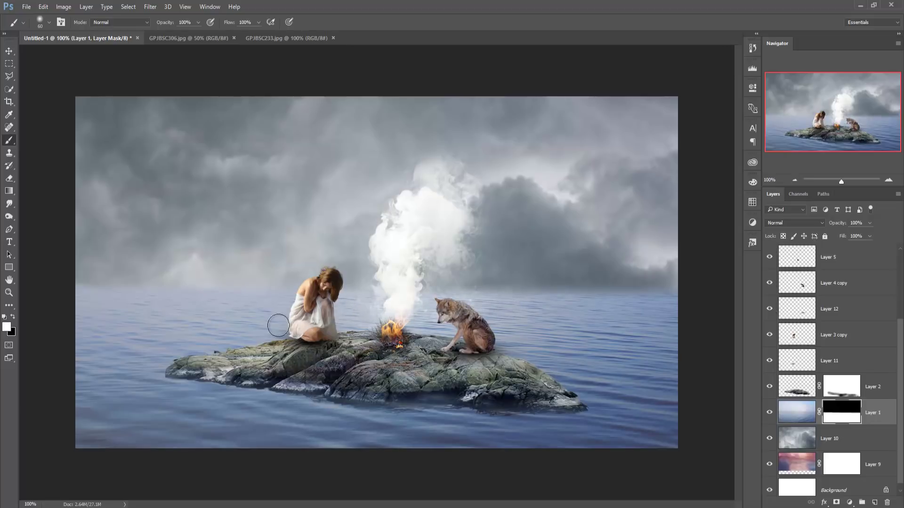
Apply a 5.4-pixel Gaussian Blur to Layer 10's cloudy sky
{"action": "left_click", "coordinate": [8, 52]}
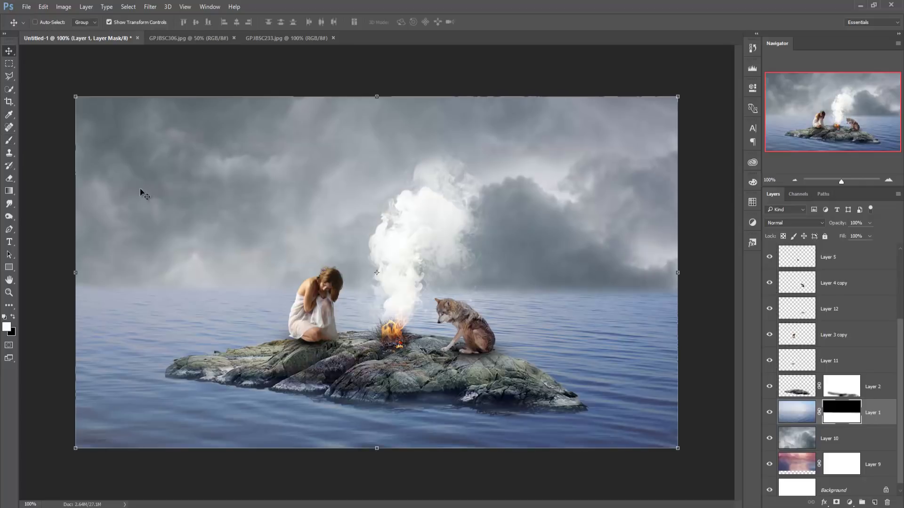
{"action": "left_click", "coordinate": [815, 435]}
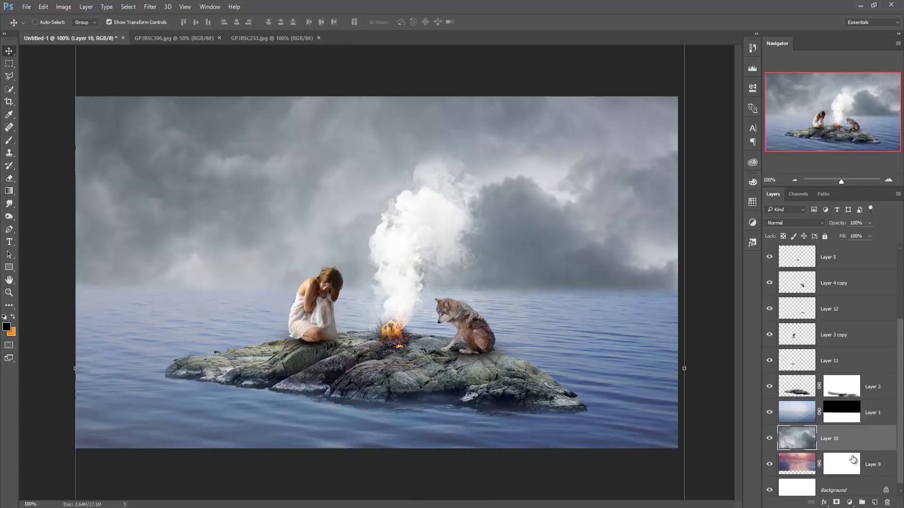
{"action": "left_click", "coordinate": [149, 7]}
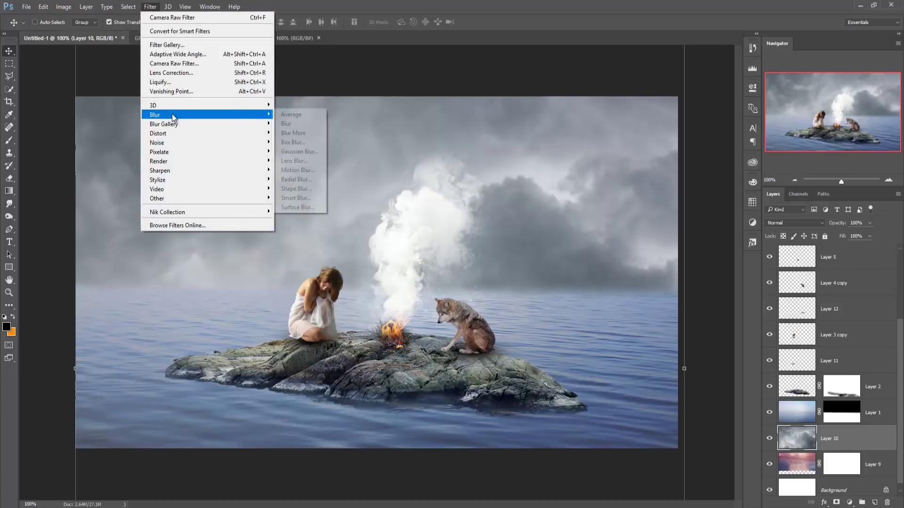
{"action": "mouse_move", "coordinate": [183, 114]}
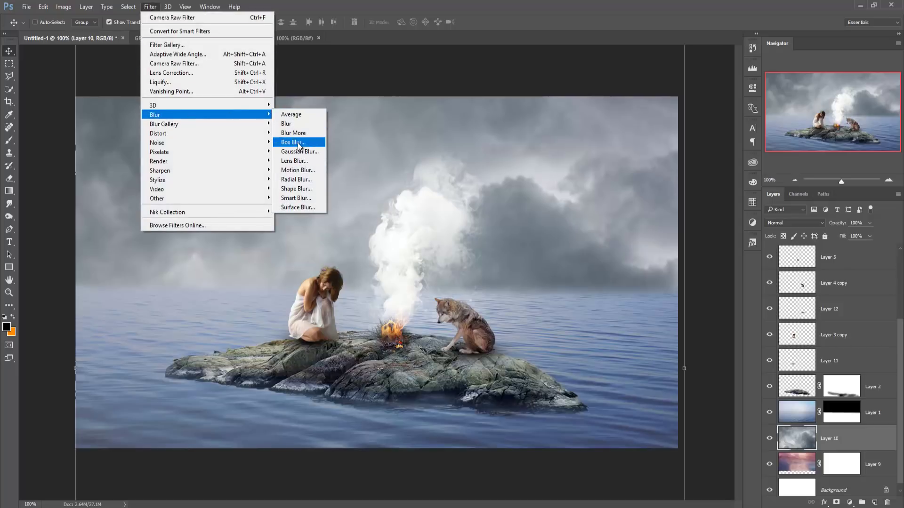
{"action": "left_click", "coordinate": [298, 151]}
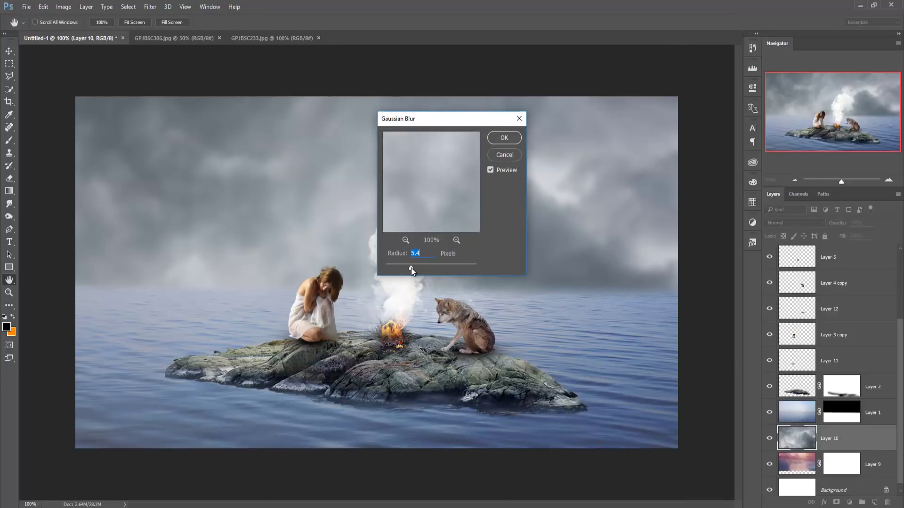
{"action": "left_click", "coordinate": [501, 138]}
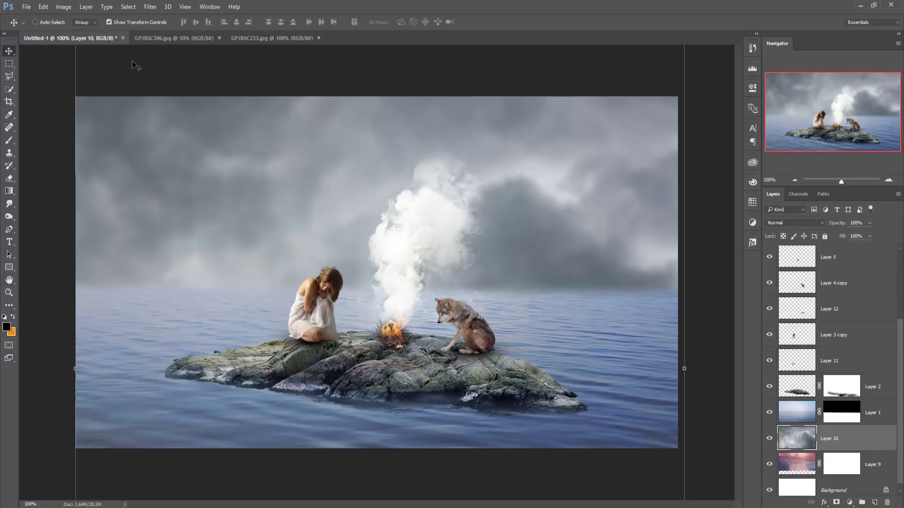
Grade Layer 10's clouds in the Camera Raw Filter with Temperature -10 and Saturation +25
{"action": "left_click", "coordinate": [151, 7]}
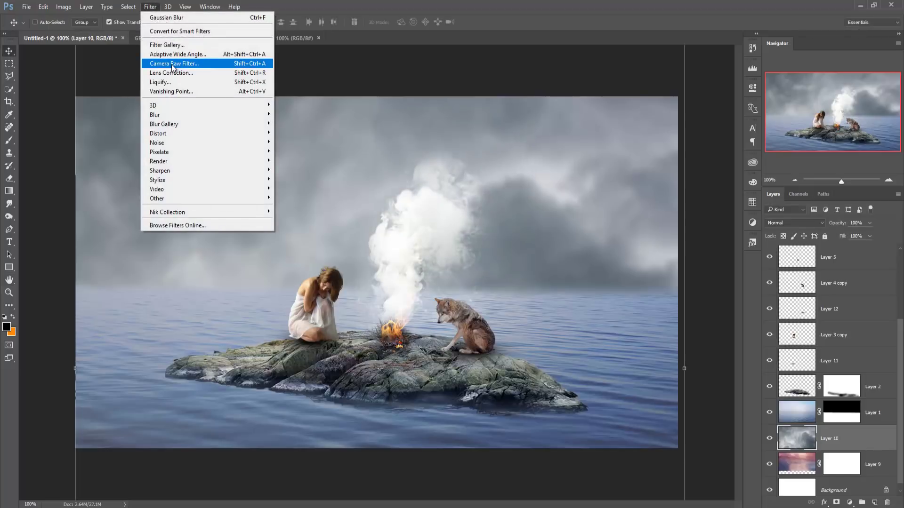
{"action": "left_click", "coordinate": [173, 65]}
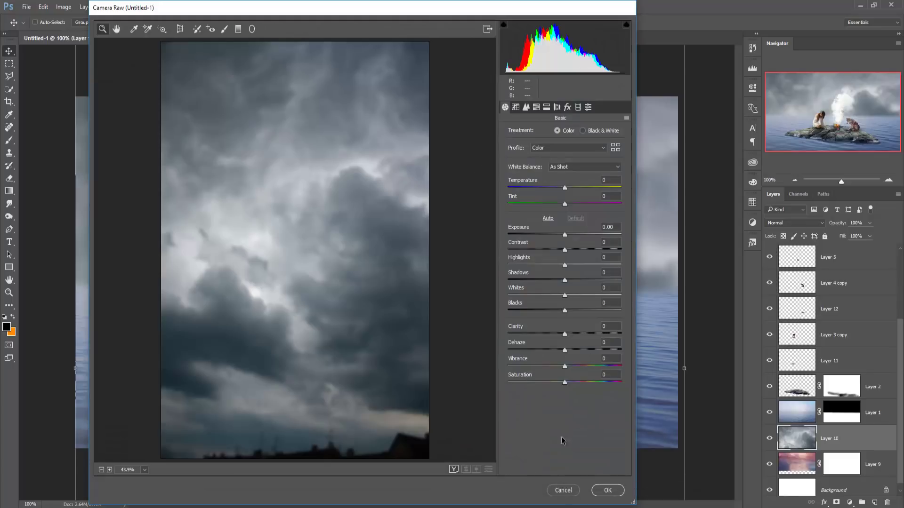
{"action": "left_click_drag", "start_coordinate": [565, 383], "coordinate": [555, 382]}
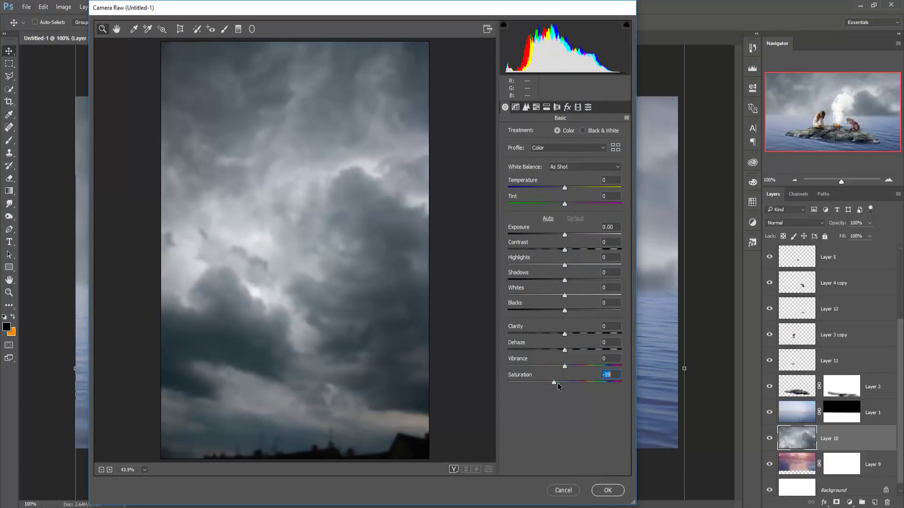
{"action": "left_click", "coordinate": [582, 382]}
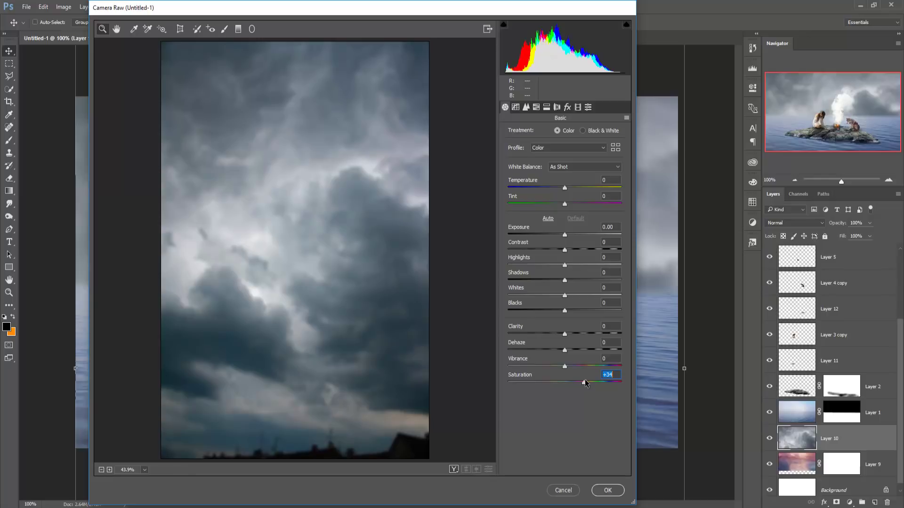
{"action": "left_click_drag", "start_coordinate": [585, 380], "coordinate": [584, 379]}
{"action": "left_click_drag", "start_coordinate": [565, 189], "coordinate": [559, 189]}
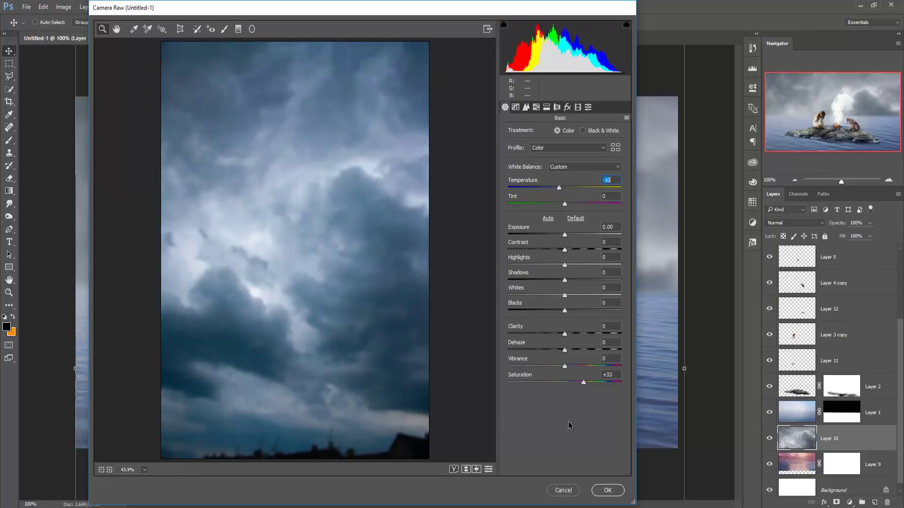
{"action": "left_click_drag", "start_coordinate": [584, 382], "coordinate": [578, 382]}
{"action": "left_click", "coordinate": [607, 491]}
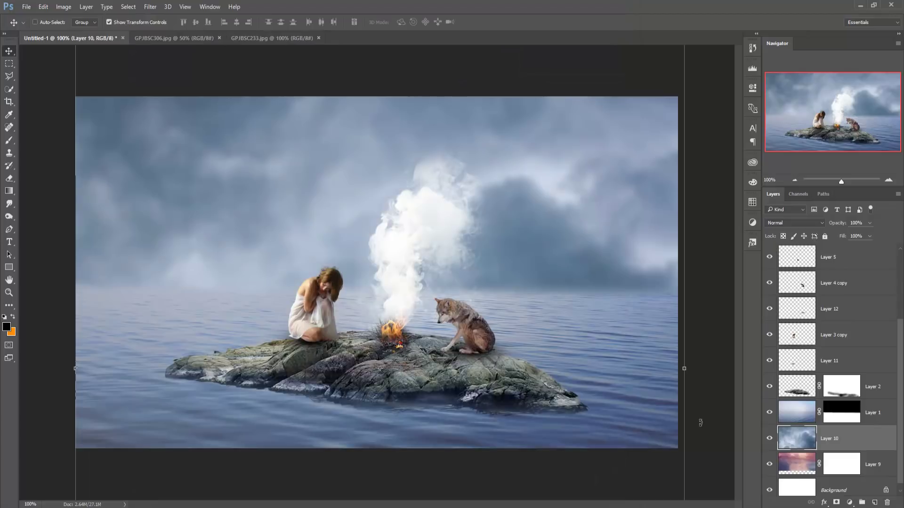
Add a new empty layer above Layer 1
{"action": "scroll", "coordinate": [876, 429], "scroll_direction": "down", "scroll_amount": 1}
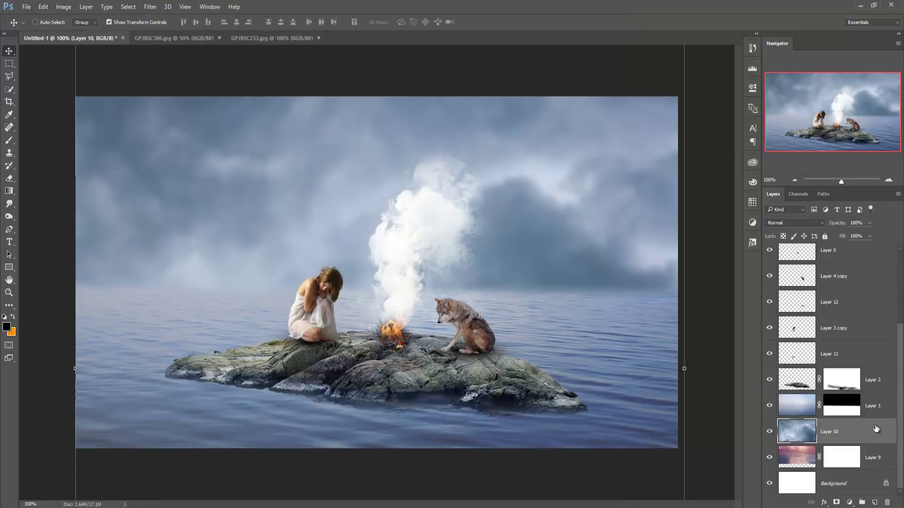
{"action": "left_click", "coordinate": [876, 406]}
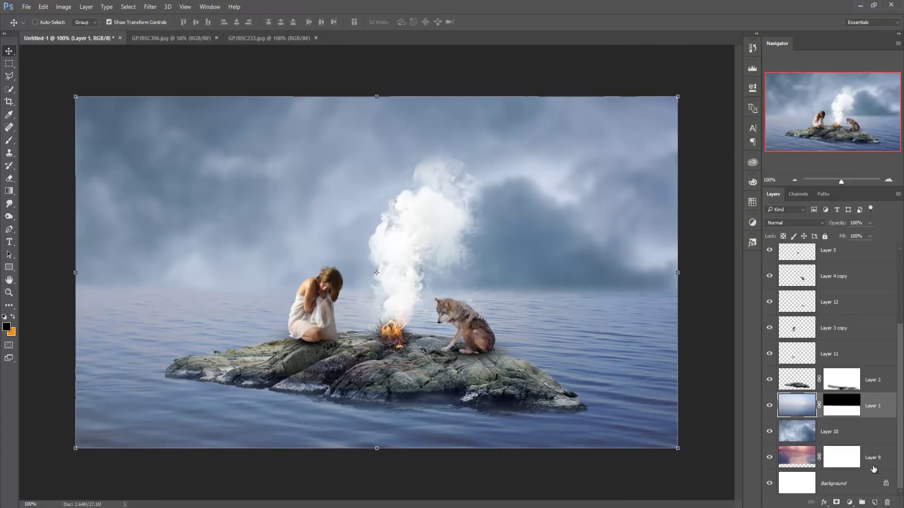
{"action": "left_click", "coordinate": [873, 503]}
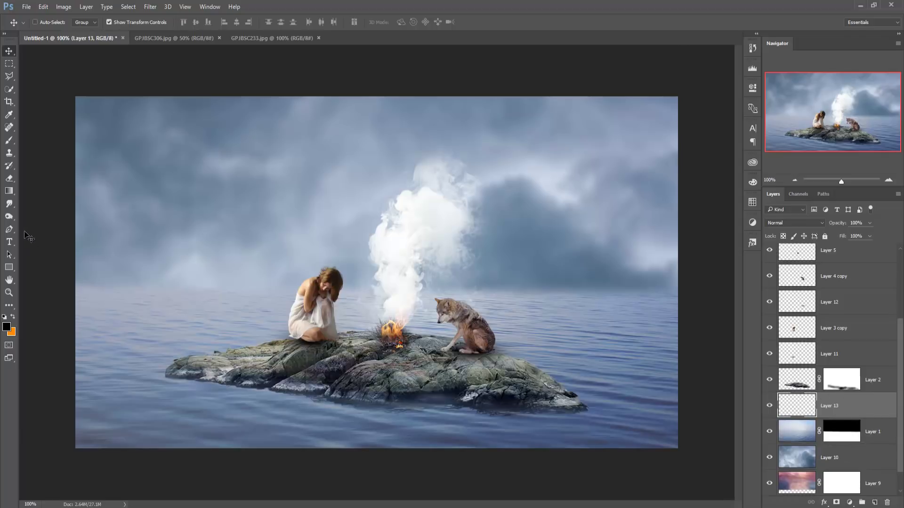
Paint faint grey #6e6d6d mist along the horizon with an enlarged 8%-opacity brush
{"action": "left_click", "coordinate": [8, 141]}
{"action": "left_click", "coordinate": [6, 326]}
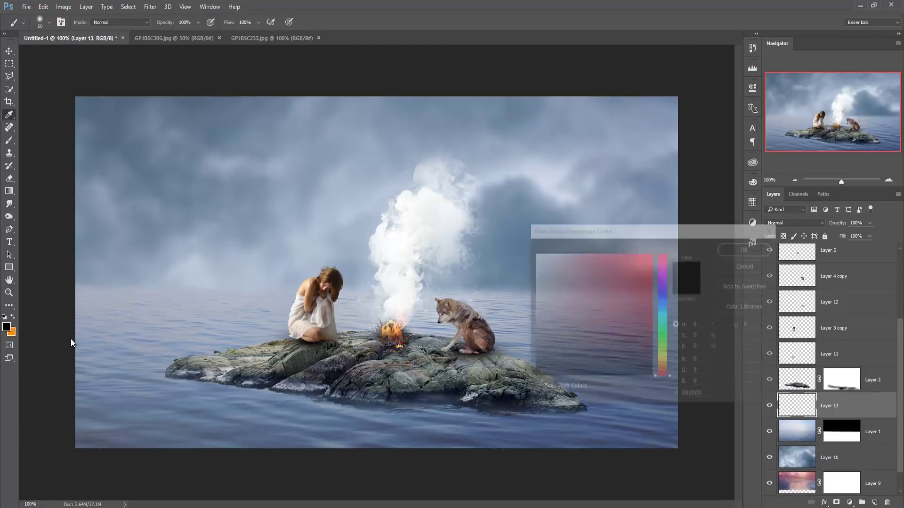
{"action": "left_click", "coordinate": [535, 324]}
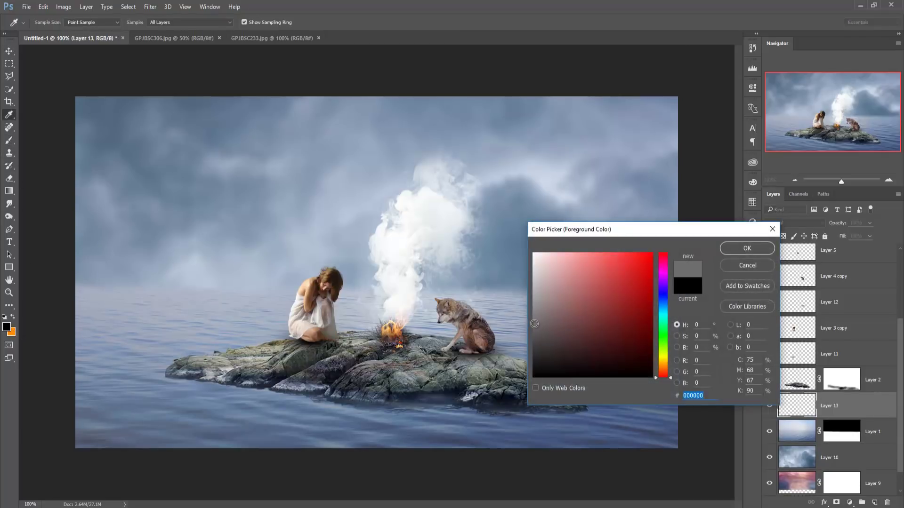
{"action": "left_click", "coordinate": [746, 250]}
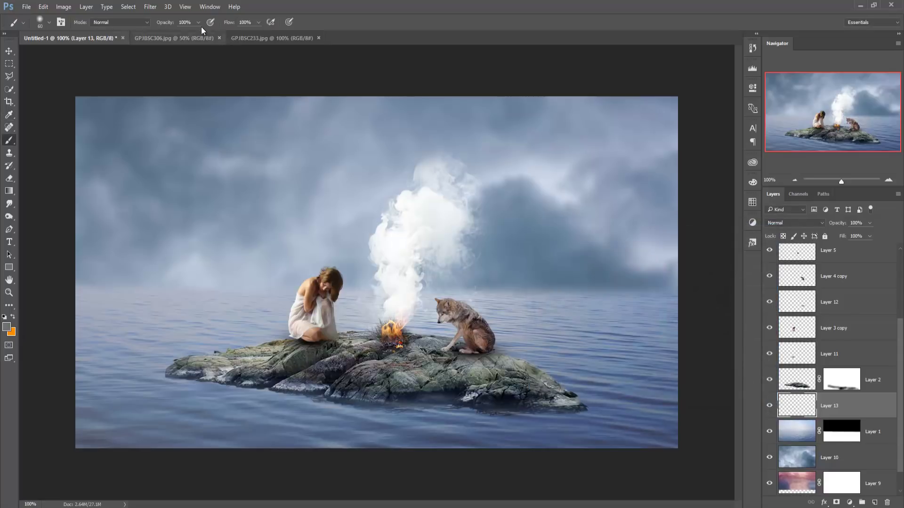
{"action": "left_click", "coordinate": [197, 23]}
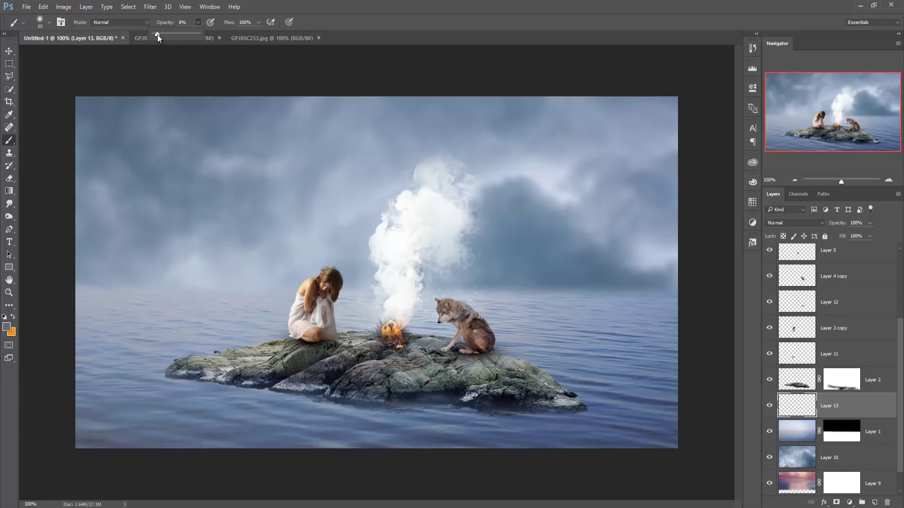
{"action": "left_click", "coordinate": [182, 61]}
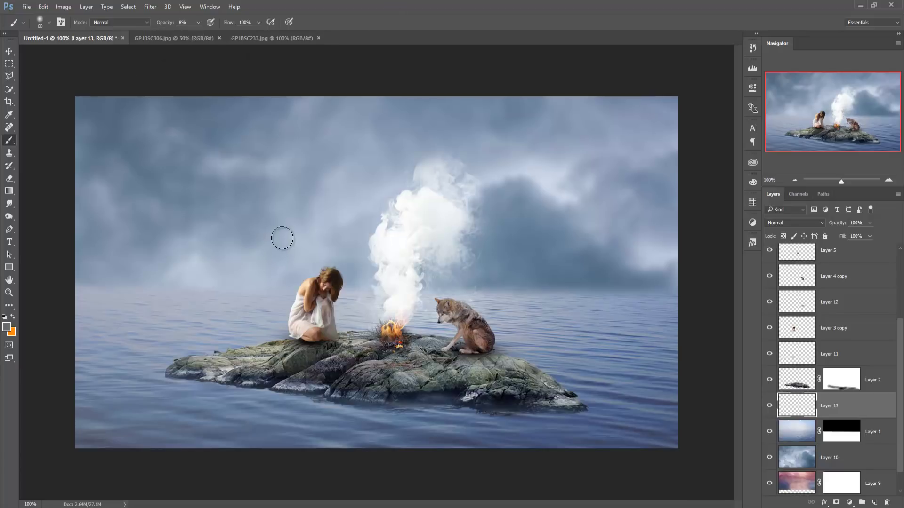
{"action": "key", "text": "bracketright"}
{"action": "key", "text": "bracketright"}
{"action": "key", "text": "bracketright"}
{"action": "key", "text": "bracketright"}
{"action": "key", "text": "bracketright"}
{"action": "key", "text": "bracketright"}
{"action": "key", "text": "bracketright"}
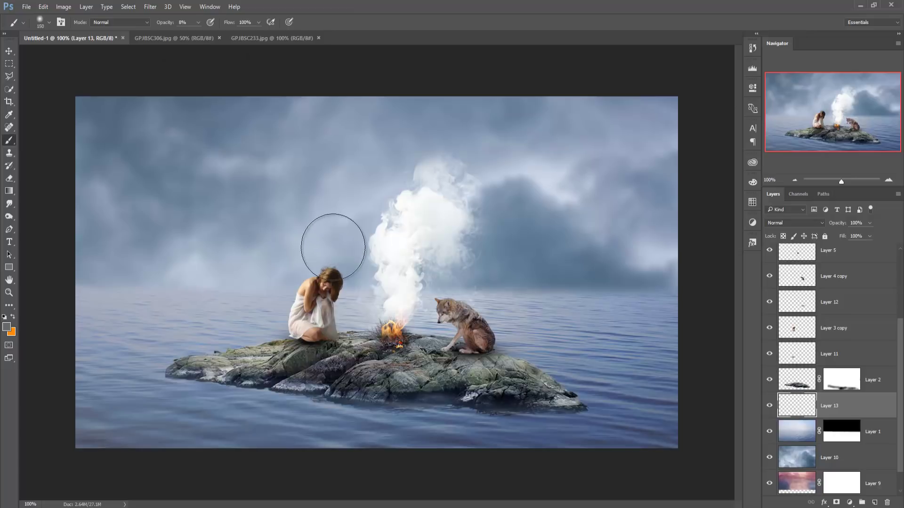
{"action": "key", "text": "bracketright"}
{"action": "key", "text": "bracketright"}
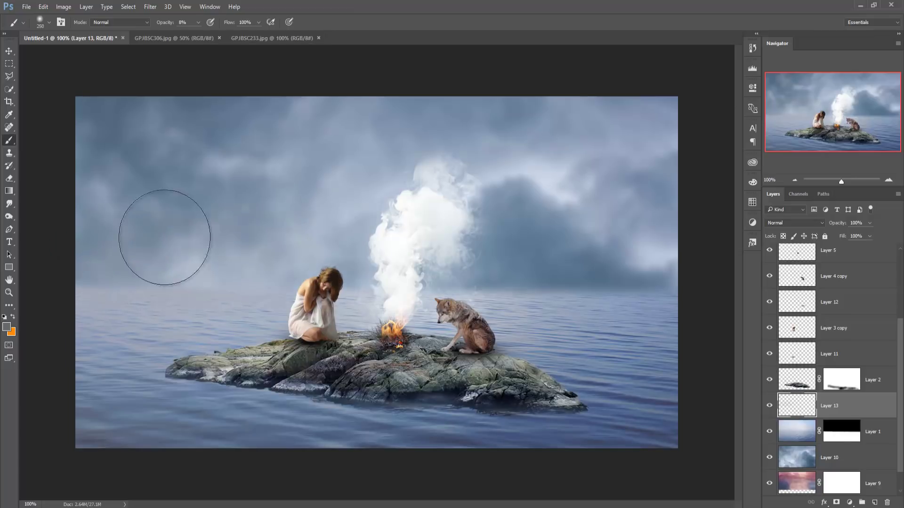
{"action": "mouse_move", "coordinate": [392, 250]}
{"action": "left_mouse_down"}
{"action": "mouse_move", "coordinate": [110, 242]}
{"action": "mouse_move", "coordinate": [276, 262]}
{"action": "mouse_move", "coordinate": [685, 267]}
{"action": "mouse_move", "coordinate": [508, 268]}
{"action": "mouse_move", "coordinate": [670, 272]}
{"action": "mouse_move", "coordinate": [484, 217]}
{"action": "mouse_move", "coordinate": [466, 191]}
{"action": "mouse_move", "coordinate": [532, 192]}
{"action": "mouse_move", "coordinate": [309, 201]}
{"action": "mouse_move", "coordinate": [371, 182]}
{"action": "mouse_move", "coordinate": [47, 207]}
{"action": "mouse_move", "coordinate": [682, 273]}
{"action": "mouse_move", "coordinate": [491, 294]}
{"action": "mouse_move", "coordinate": [142, 306]}
{"action": "mouse_move", "coordinate": [692, 325]}
{"action": "mouse_move", "coordinate": [633, 341]}
{"action": "mouse_move", "coordinate": [193, 382]}
{"action": "mouse_move", "coordinate": [137, 375]}
{"action": "mouse_move", "coordinate": [686, 353]}
{"action": "mouse_move", "coordinate": [621, 343]}
{"action": "mouse_move", "coordinate": [704, 323]}
{"action": "mouse_move", "coordinate": [359, 202]}
{"action": "mouse_move", "coordinate": [195, 178]}
{"action": "mouse_move", "coordinate": [630, 118]}
{"action": "mouse_move", "coordinate": [428, 115]}
{"action": "mouse_move", "coordinate": [641, 97]}
{"action": "mouse_move", "coordinate": [589, 153]}
{"action": "mouse_move", "coordinate": [184, 247]}
{"action": "mouse_move", "coordinate": [111, 363]}
{"action": "mouse_move", "coordinate": [202, 393]}
{"action": "mouse_move", "coordinate": [222, 327]}
{"action": "mouse_move", "coordinate": [251, 350]}
{"action": "mouse_move", "coordinate": [218, 343]}
{"action": "mouse_move", "coordinate": [519, 329]}
{"action": "mouse_move", "coordinate": [600, 371]}
{"action": "mouse_move", "coordinate": [570, 325]}
{"action": "left_mouse_up"}
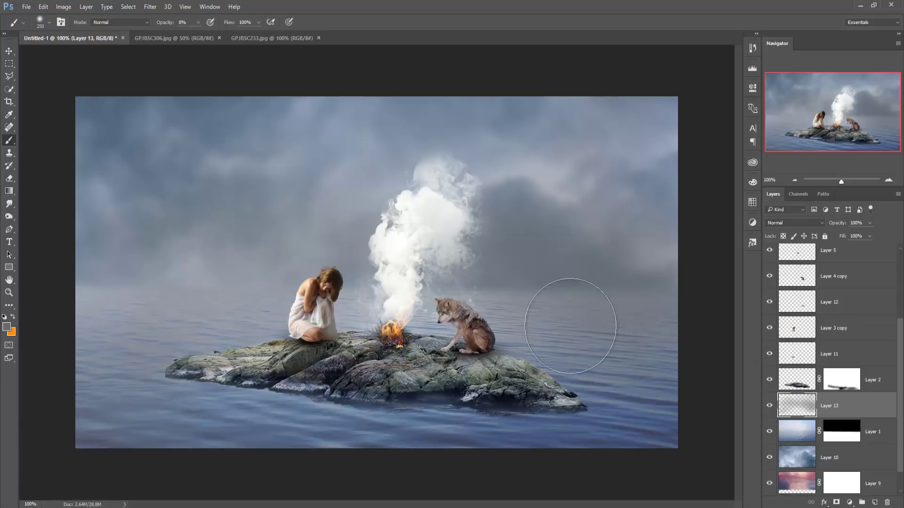
{"action": "left_click", "coordinate": [9, 51]}
{"action": "left_click", "coordinate": [871, 223]}
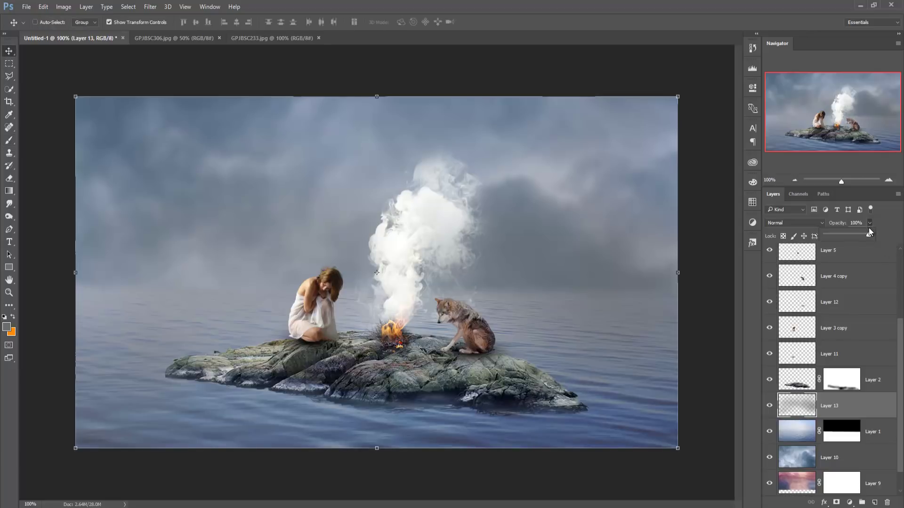
{"action": "left_click_drag", "start_coordinate": [858, 237], "coordinate": [854, 239]}
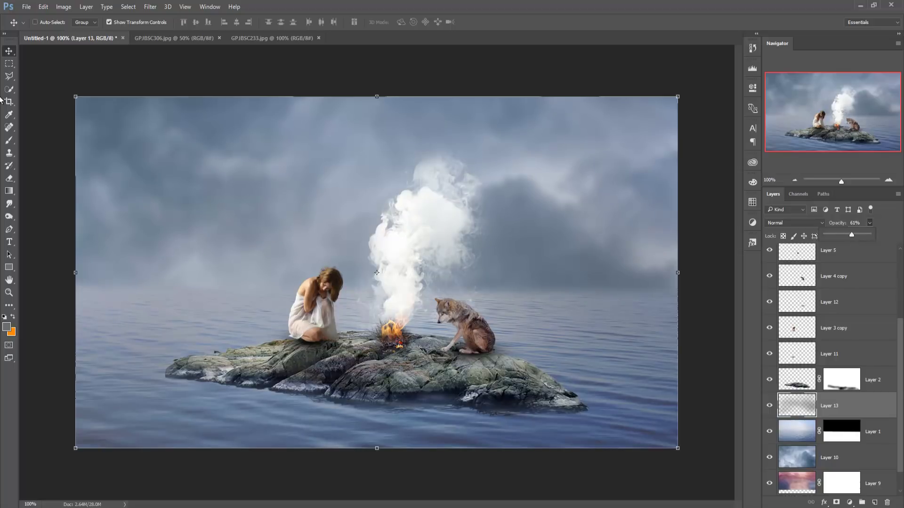
{"action": "left_click", "coordinate": [7, 55]}
{"action": "left_click", "coordinate": [853, 253]}
{"action": "scroll", "coordinate": [889, 349], "scroll_direction": "up", "scroll_amount": 2}
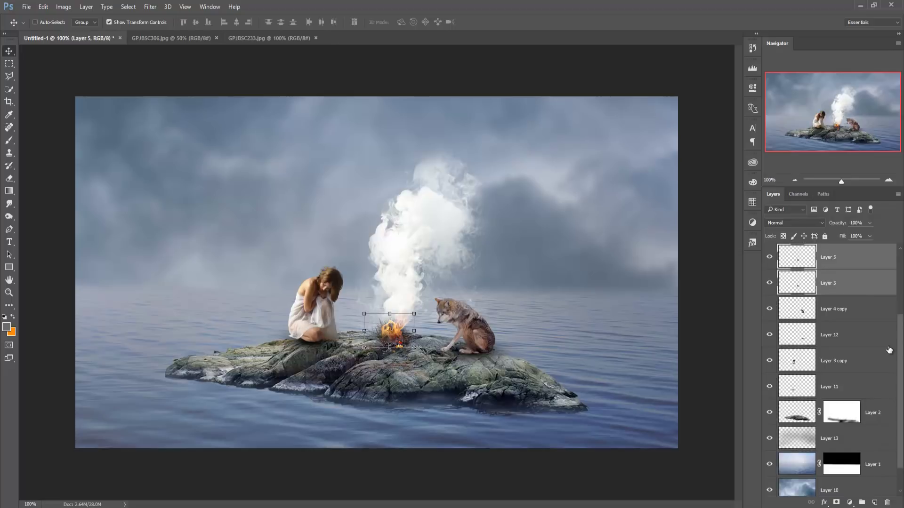
{"action": "scroll", "coordinate": [888, 349], "scroll_direction": "up", "scroll_amount": 2}
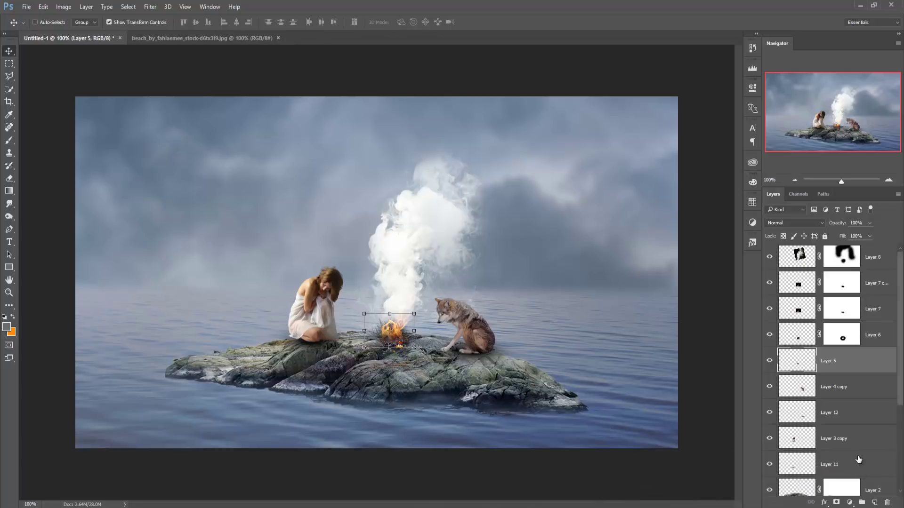
{"action": "scroll", "coordinate": [857, 426], "scroll_direction": "down", "scroll_amount": 3}
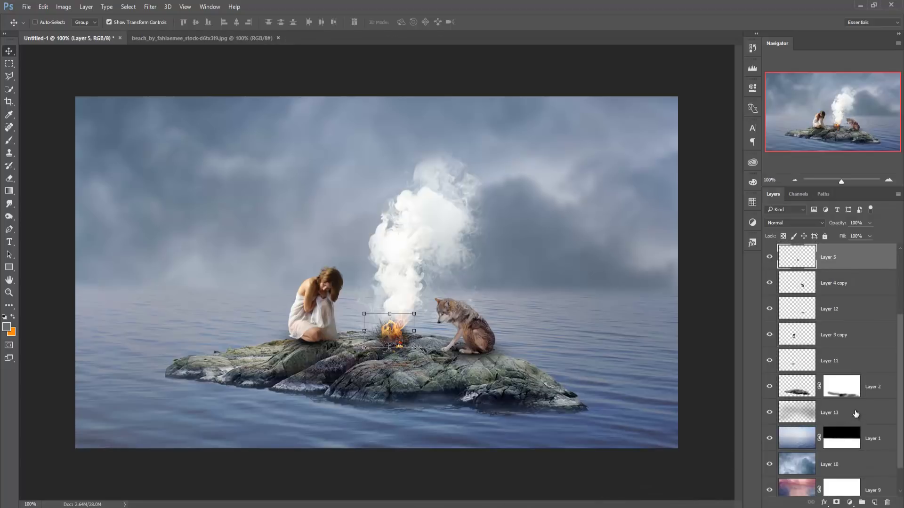
Duplicate the island layer, Layer 2
{"action": "right_click", "coordinate": [865, 388]}
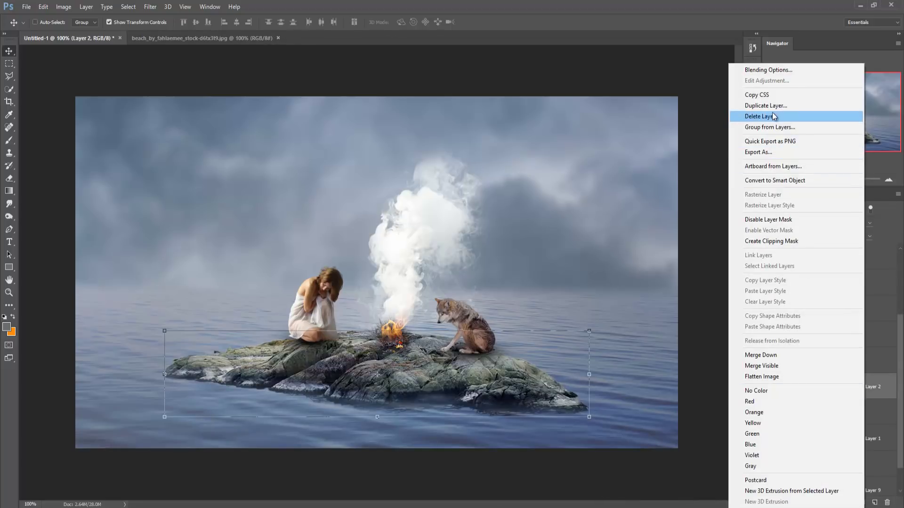
{"action": "left_click", "coordinate": [754, 106]}
{"action": "left_click", "coordinate": [535, 160]}
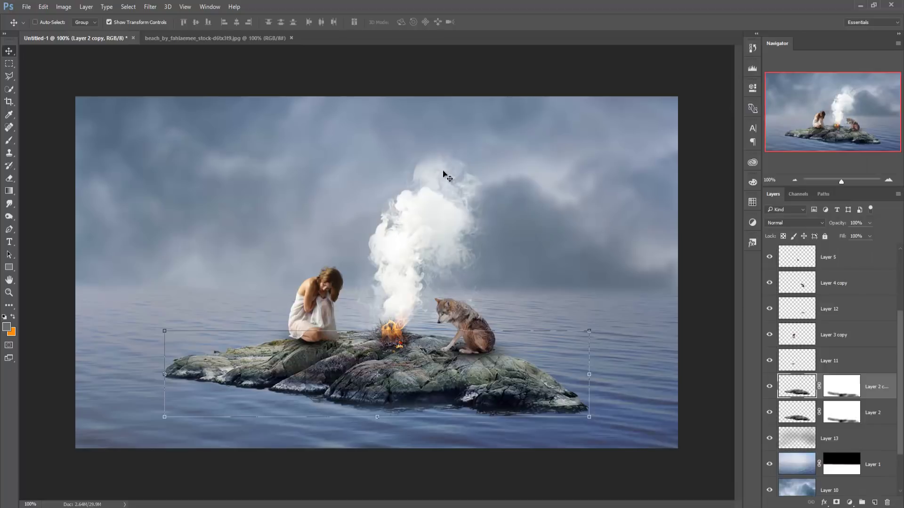
Flip the original Layer 2 vertically and nudge it down below the rock
{"action": "left_click", "coordinate": [869, 413]}
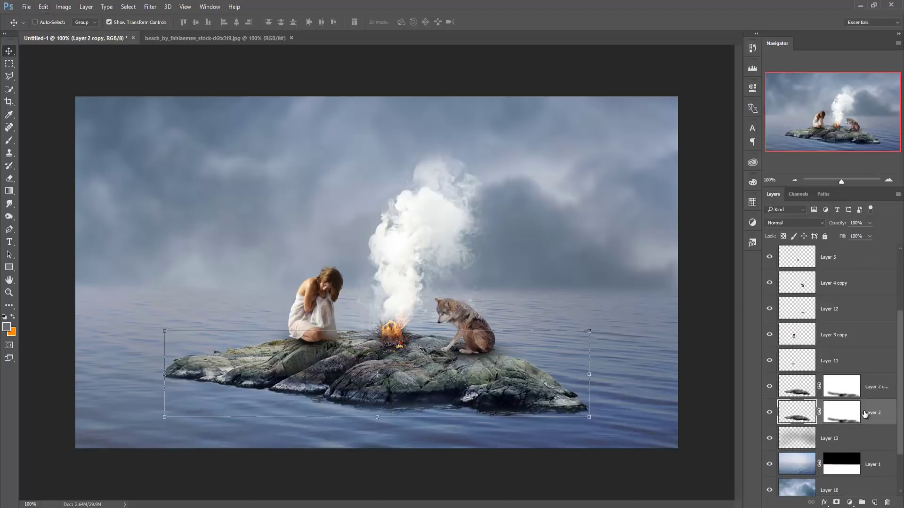
{"action": "left_click", "coordinate": [44, 7]}
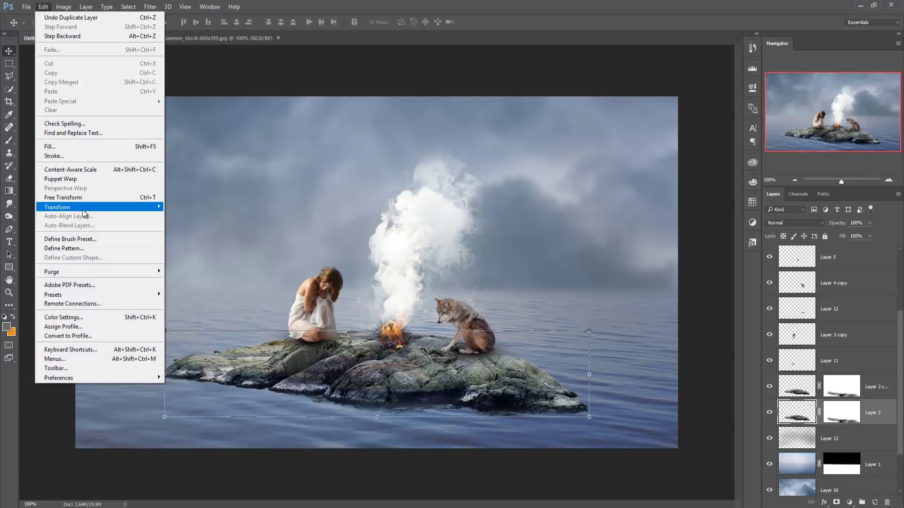
{"action": "mouse_move", "coordinate": [57, 207]}
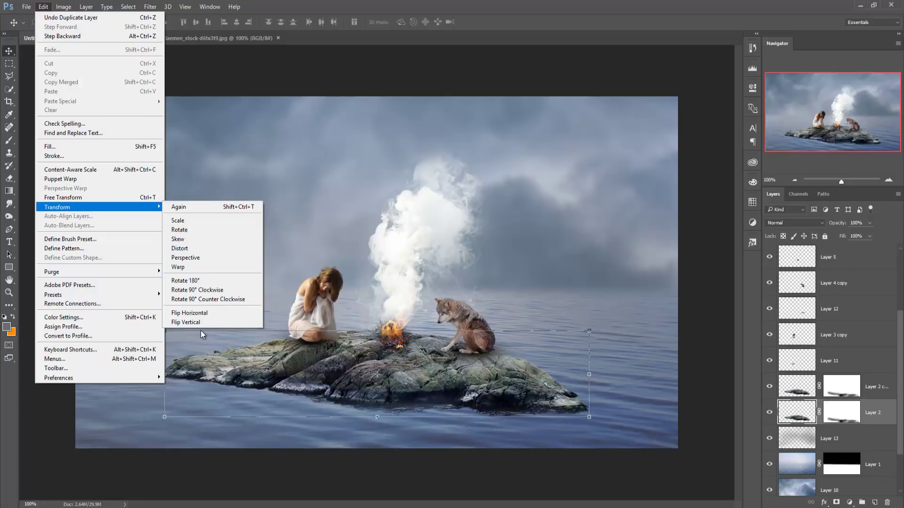
{"action": "left_click", "coordinate": [201, 324]}
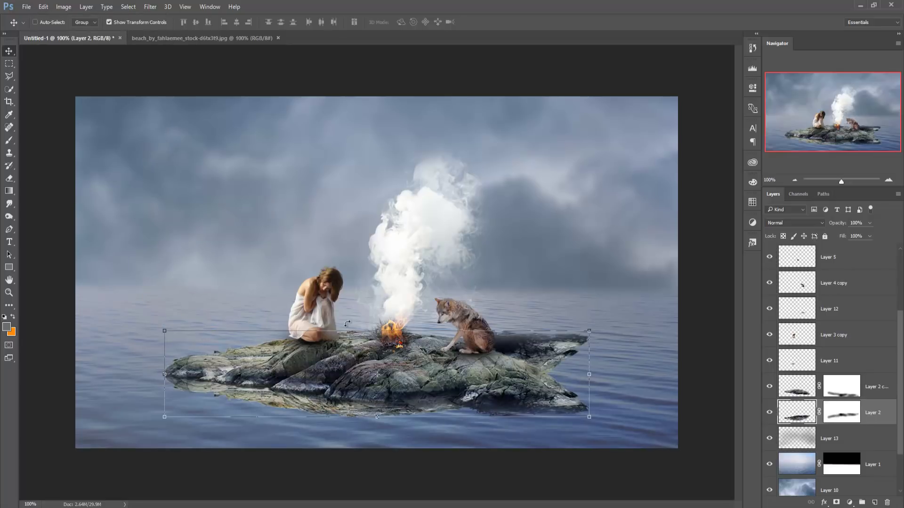
{"action": "key", "text": "Down"}
{"action": "key", "text": "Down"}
{"action": "key", "text": "Down"}
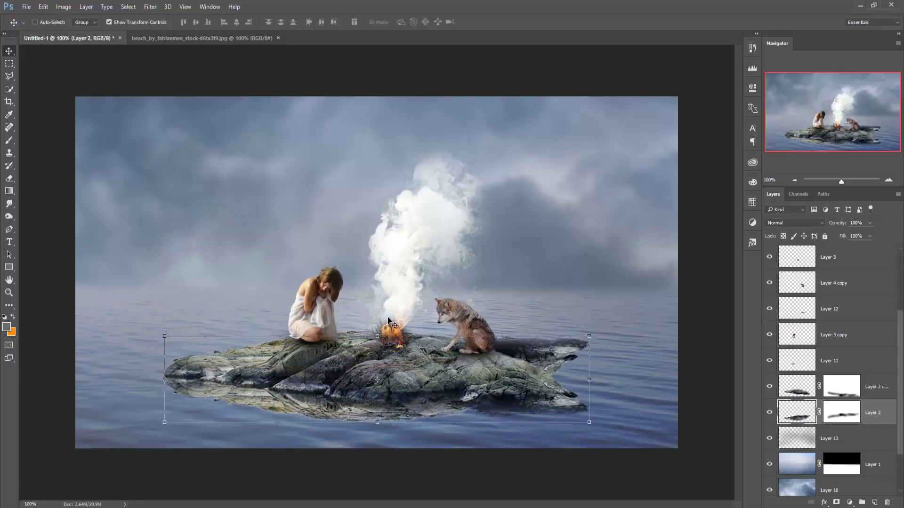
{"action": "key", "text": "Down"}
{"action": "key", "text": "Down"}
{"action": "key", "text": "Down"}
{"action": "key", "text": "Down"}
{"action": "key", "text": "Down"}
{"action": "key", "text": "Down"}
{"action": "key", "text": "Down"}
{"action": "key", "text": "Down"}
{"action": "key", "text": "Down"}
{"action": "key", "text": "Down"}
{"action": "key", "text": "Down"}
{"action": "key", "text": "Down"}
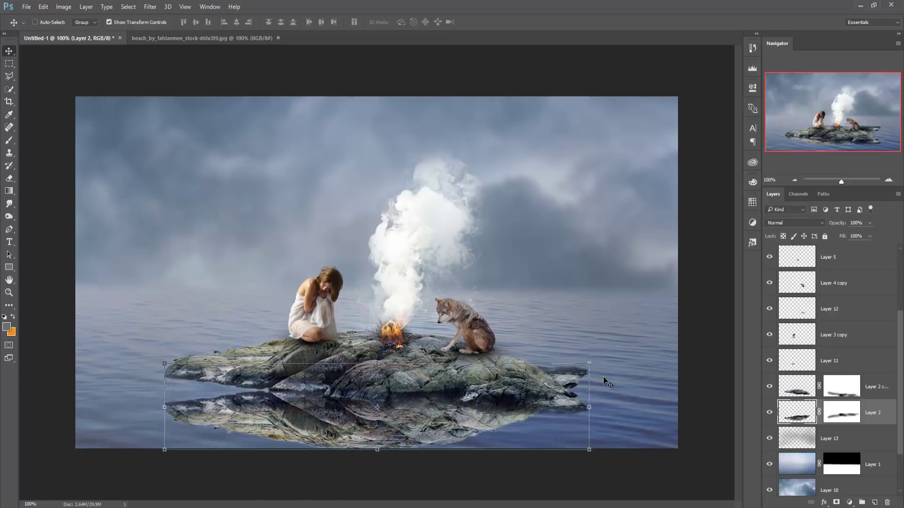
{"action": "key", "text": "Down"}
{"action": "key", "text": "Down"}
{"action": "key", "text": "Down"}
{"action": "key", "text": "Down"}
{"action": "key", "text": "Down"}
{"action": "key", "text": "Down"}
{"action": "key", "text": "Down"}
{"action": "key", "text": "Down"}
{"action": "key", "text": "Down"}
{"action": "key", "text": "Down"}
{"action": "key", "text": "Down"}
{"action": "key", "text": "Down"}
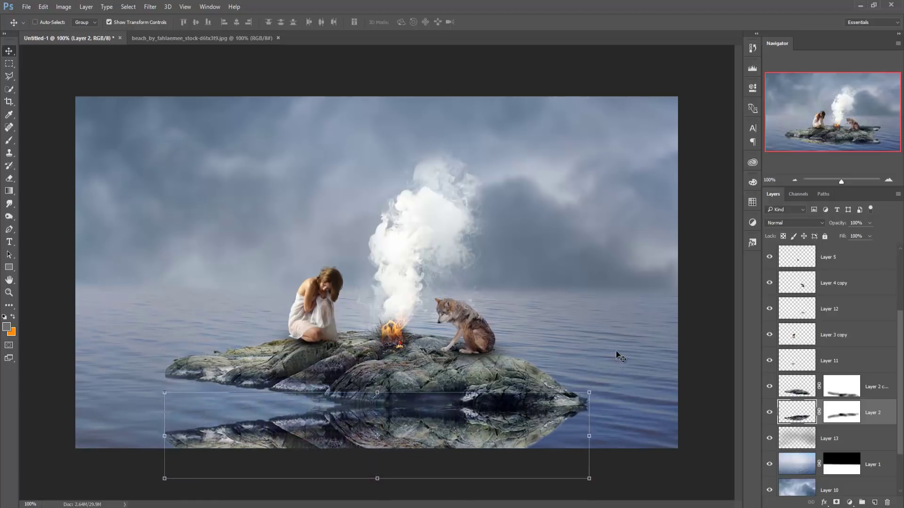
{"action": "key", "text": "Down"}
{"action": "key", "text": "Down"}
{"action": "key", "text": "Down"}
{"action": "key", "text": "Down"}
{"action": "key", "text": "Down"}
{"action": "key", "text": "Down"}
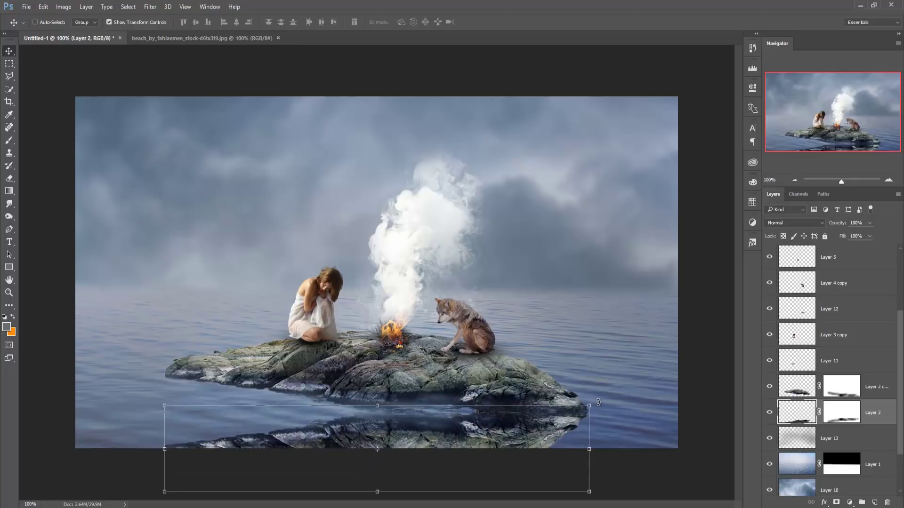
Rotate the flipped reflection about 12° and commit the transform
{"action": "left_click_drag", "start_coordinate": [598, 402], "coordinate": [622, 451]}
{"action": "left_click_drag", "start_coordinate": [428, 443], "coordinate": [424, 417]}
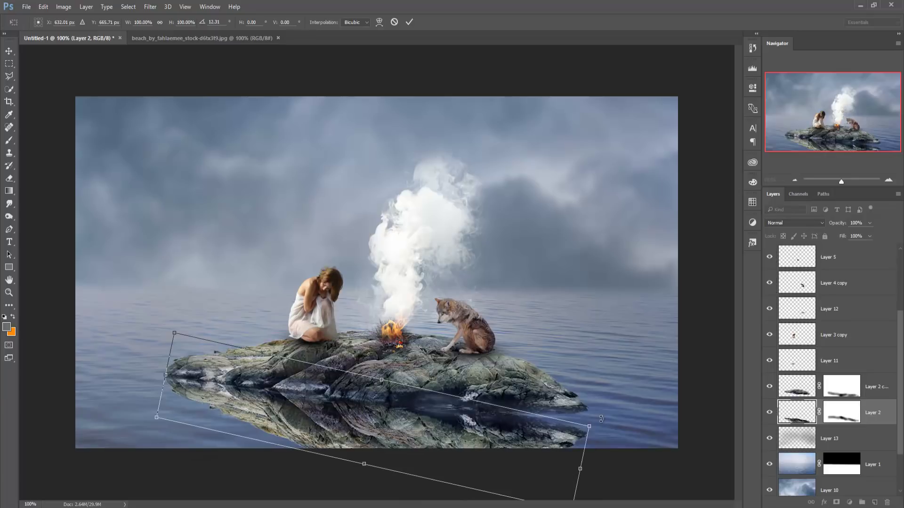
{"action": "left_click_drag", "start_coordinate": [601, 418], "coordinate": [604, 413]}
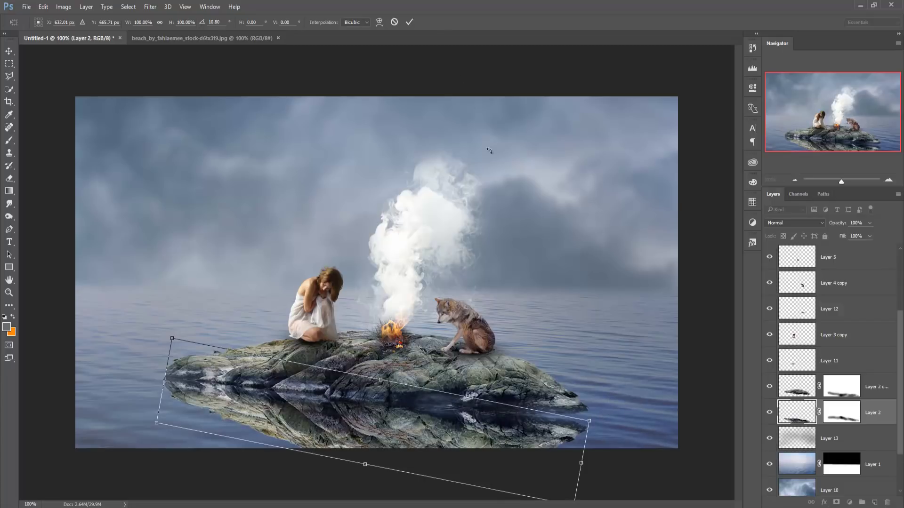
{"action": "left_click", "coordinate": [410, 22]}
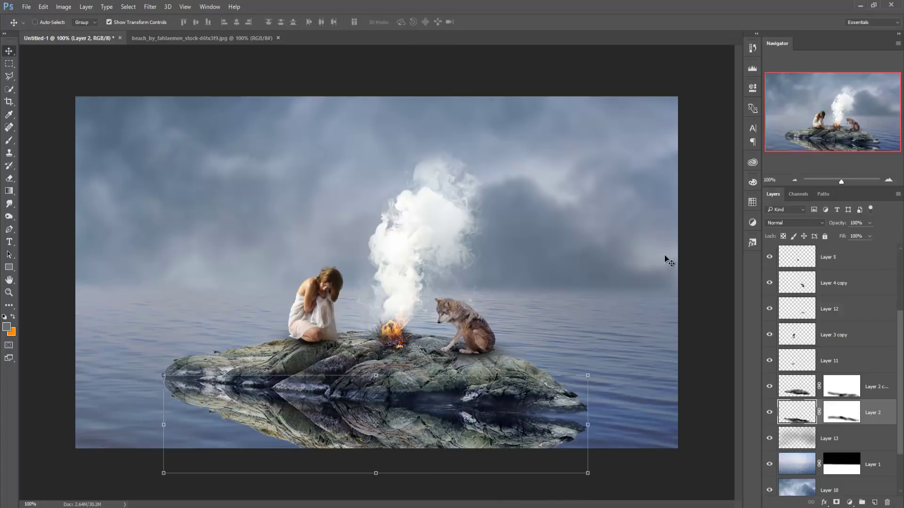
Duplicate Layer 2 into Layer 2 copy 2 and rotate it to about -3.9°
{"action": "right_click", "coordinate": [877, 412]}
{"action": "left_click", "coordinate": [766, 108]}
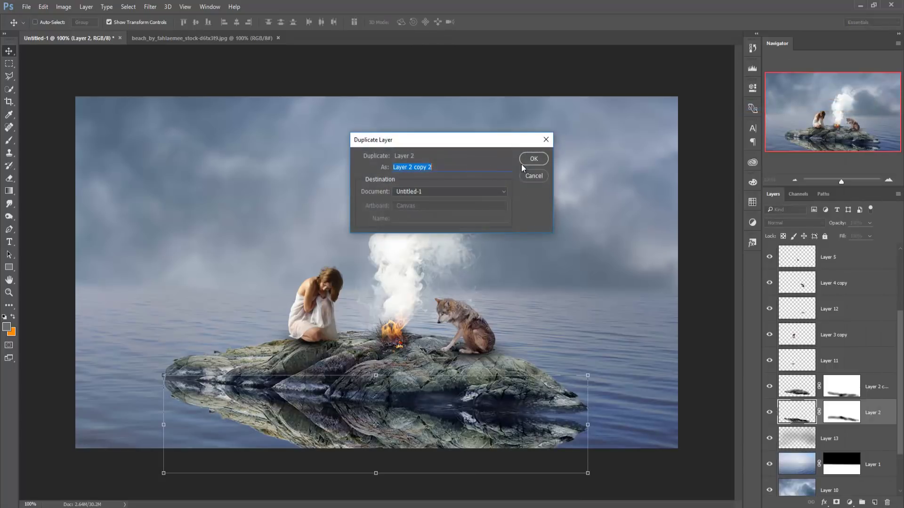
{"action": "left_click", "coordinate": [533, 162]}
{"action": "left_click_drag", "start_coordinate": [595, 365], "coordinate": [598, 349]}
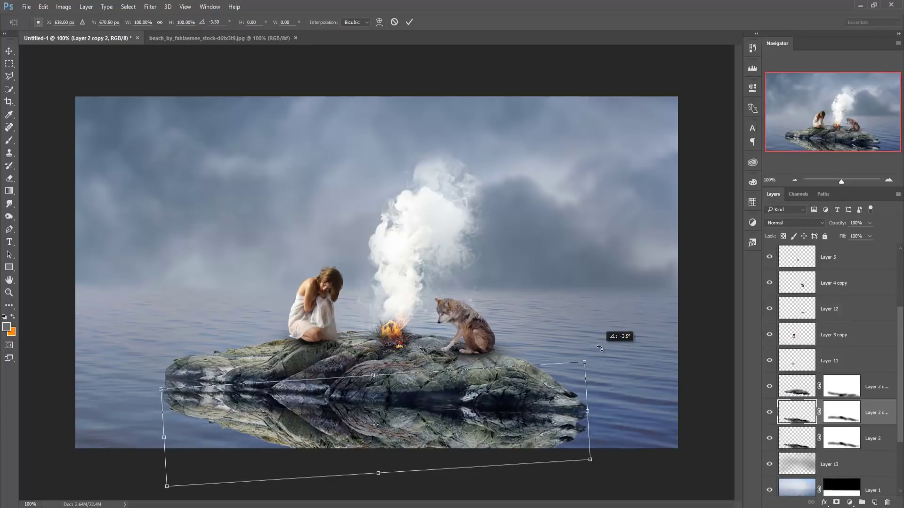
{"action": "left_click_drag", "start_coordinate": [600, 348], "coordinate": [593, 322]}
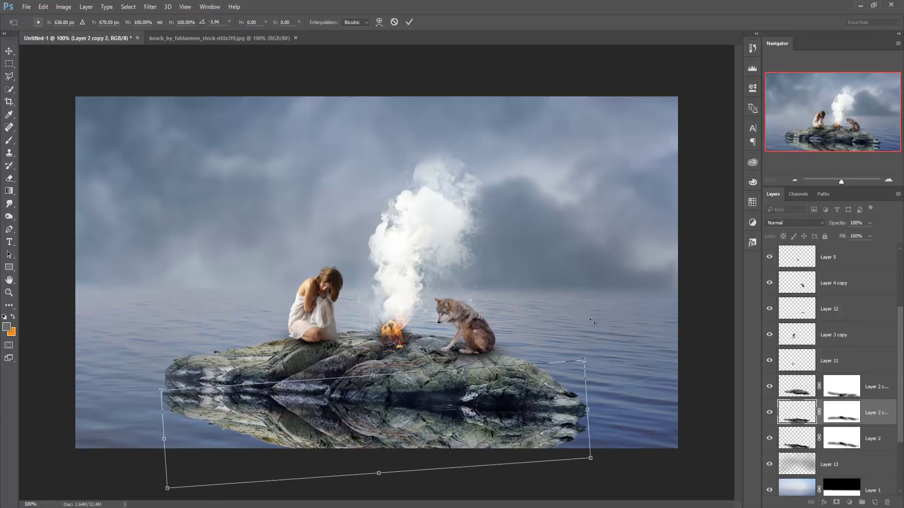
{"action": "left_click", "coordinate": [409, 21]}
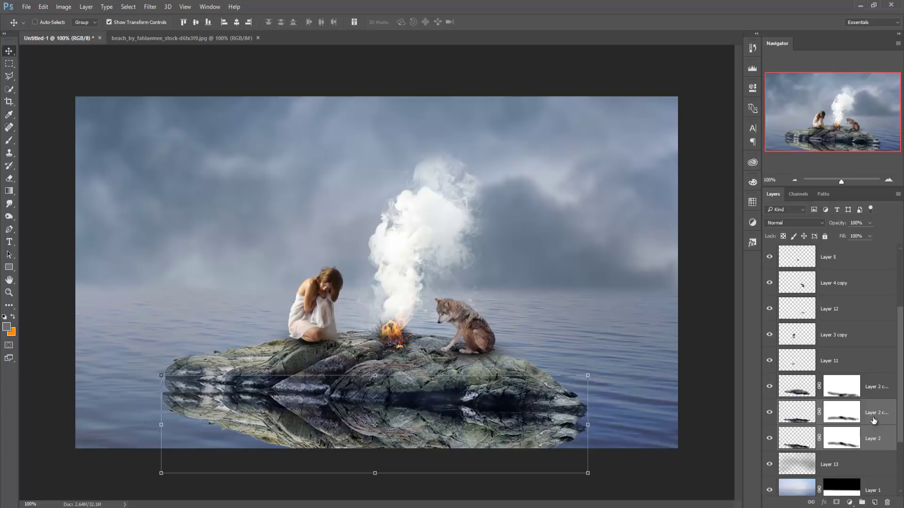
Brush the reflection layers' masks at 100% opacity to hide their lower-left and lower-right edges
{"action": "left_click", "coordinate": [840, 414]}
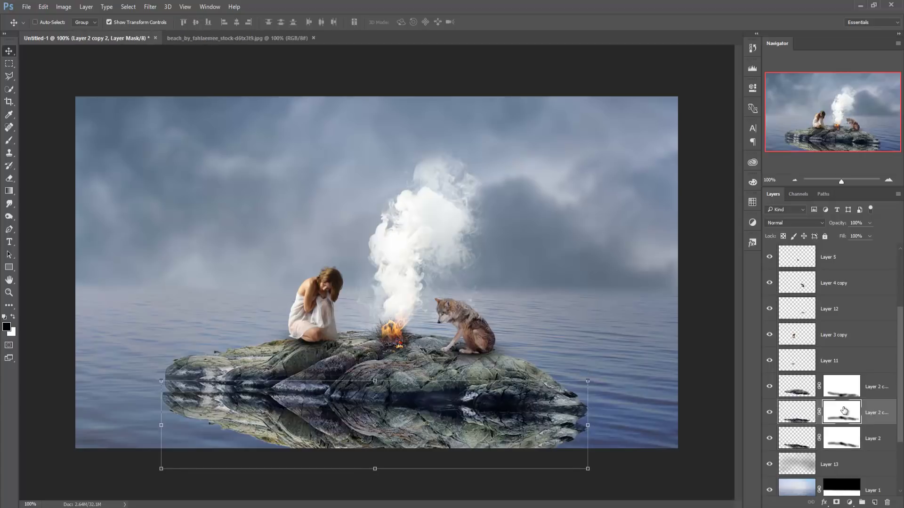
{"action": "left_click", "coordinate": [9, 141]}
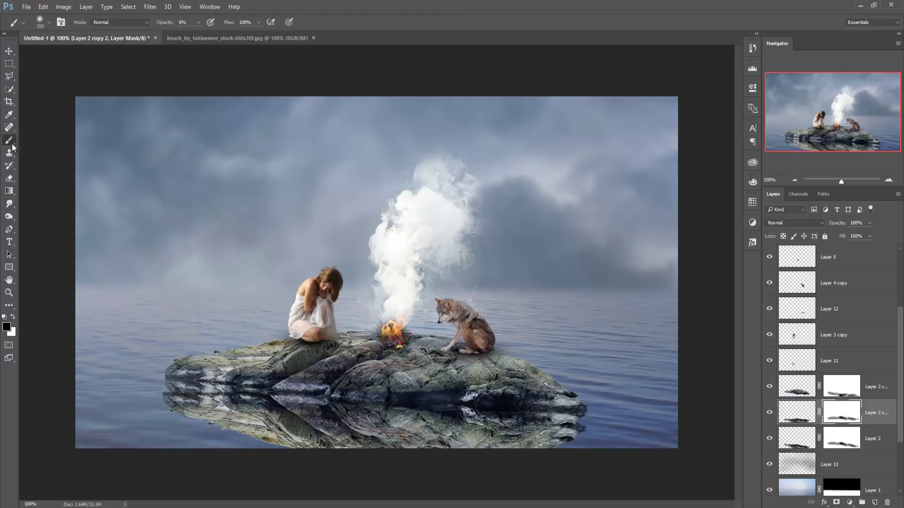
{"action": "left_click", "coordinate": [198, 22]}
{"action": "left_click_drag", "start_coordinate": [197, 33], "coordinate": [239, 33]}
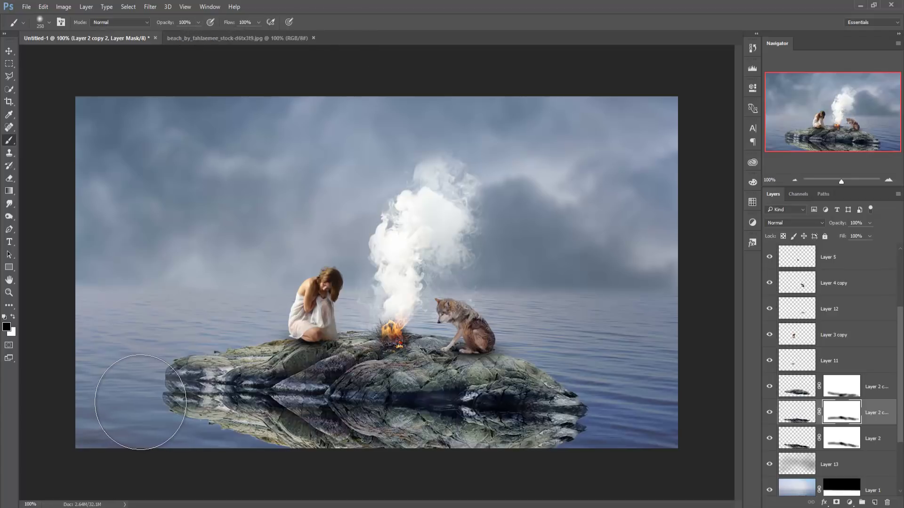
{"action": "left_click_drag", "start_coordinate": [140, 403], "coordinate": [221, 440]}
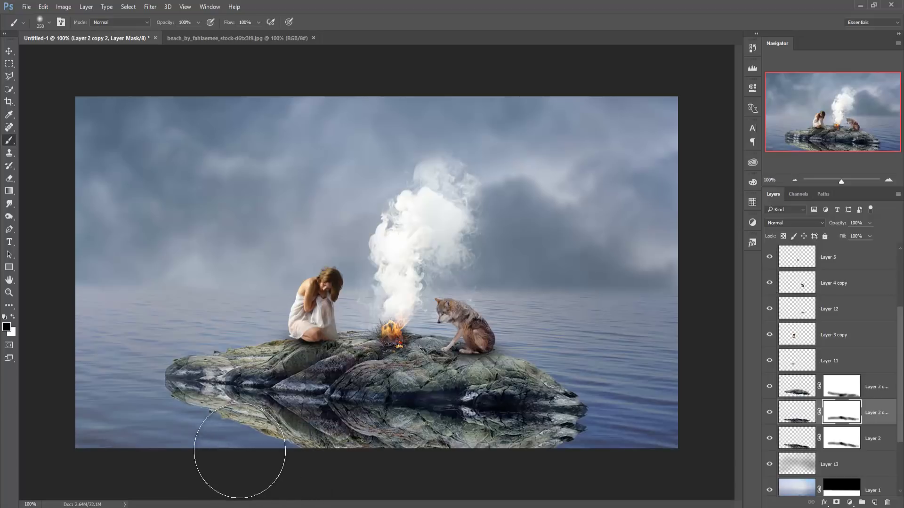
{"action": "left_click_drag", "start_coordinate": [226, 440], "coordinate": [279, 481]}
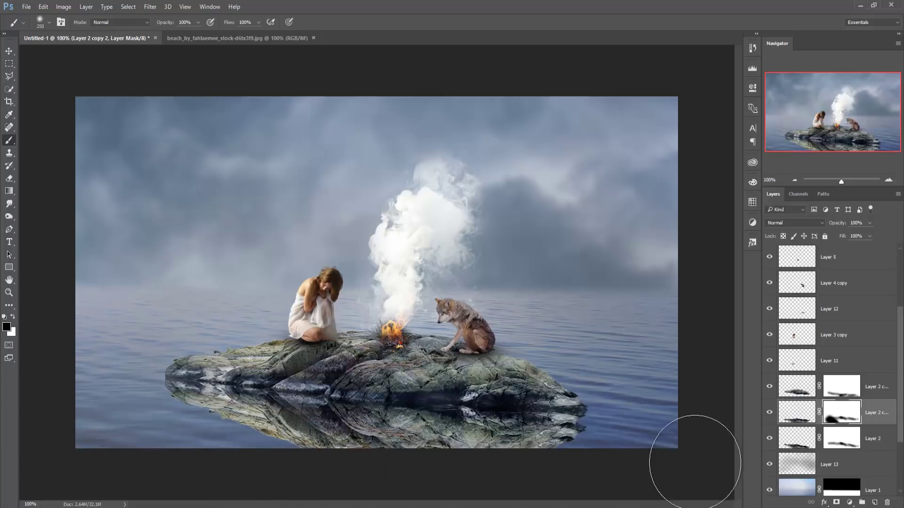
{"action": "left_click", "coordinate": [846, 437]}
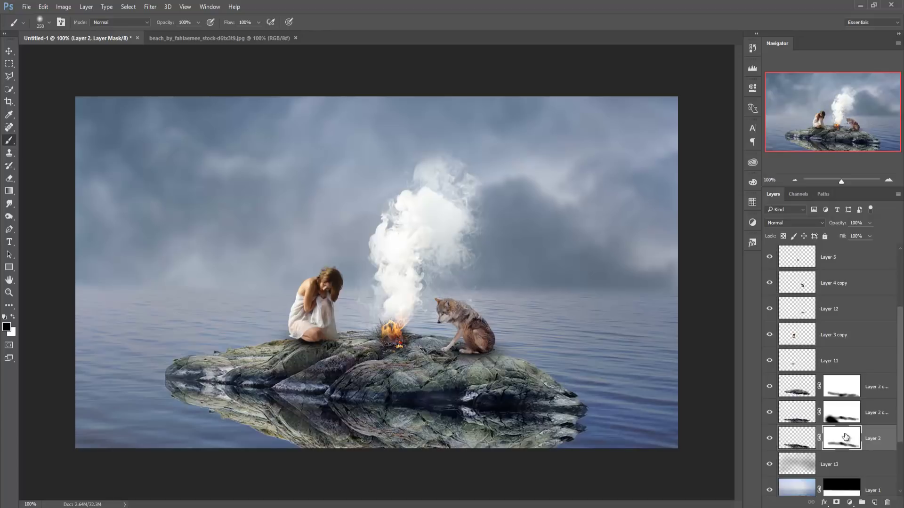
{"action": "left_click_drag", "start_coordinate": [641, 448], "coordinate": [616, 460]}
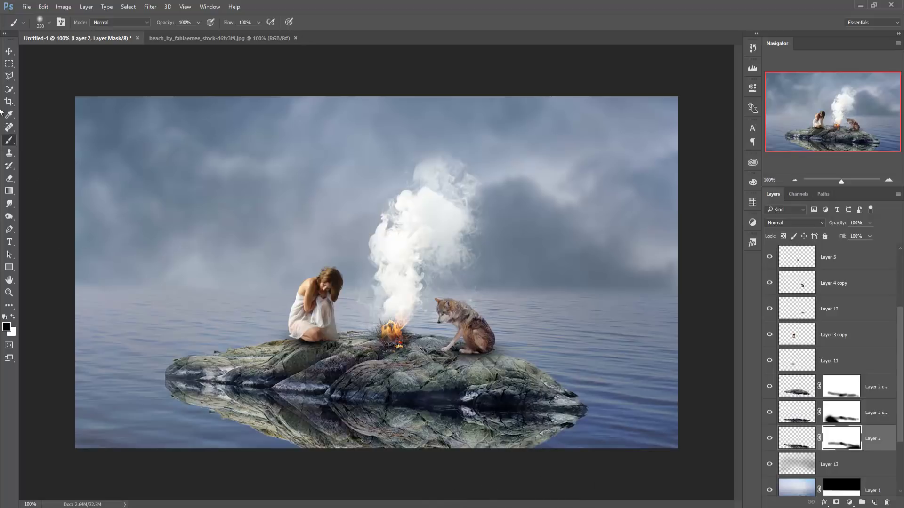
Select the upper and middle rock reflection layers together
{"action": "left_click", "coordinate": [9, 51]}
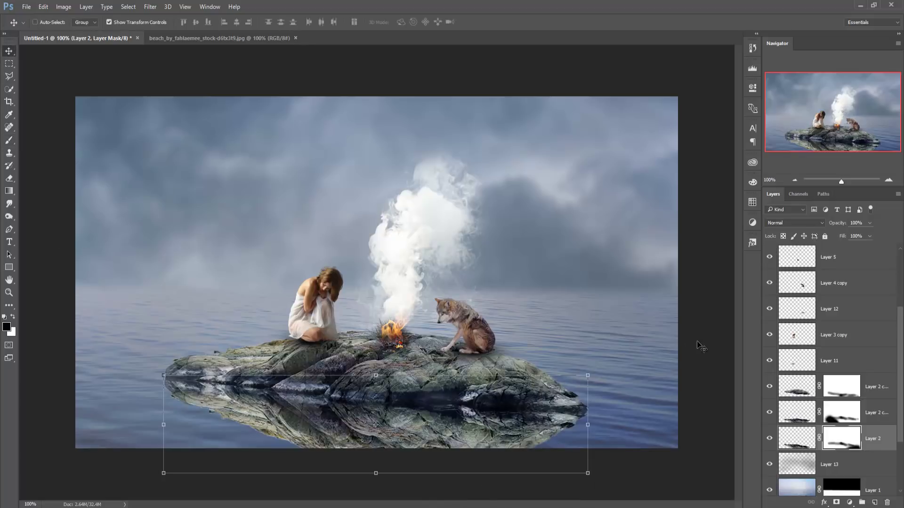
{"action": "left_click", "coordinate": [877, 388]}
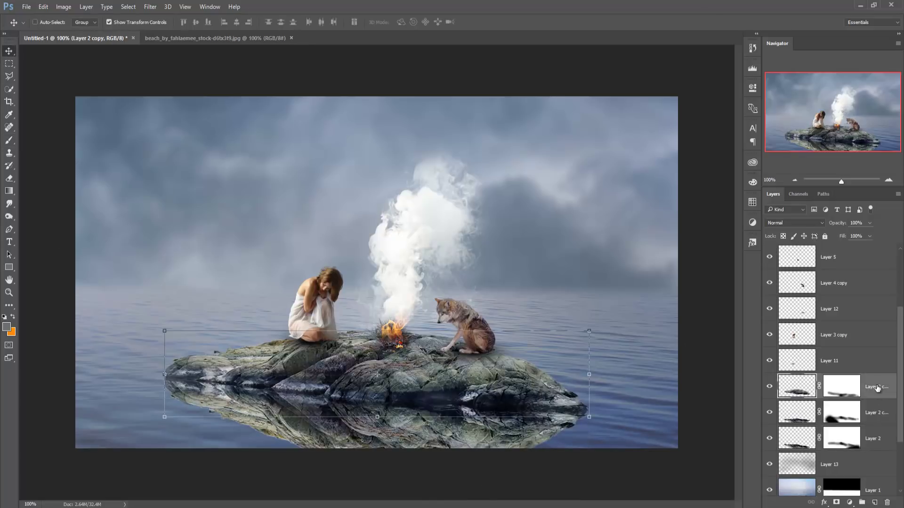
{"action": "left_click", "coordinate": [878, 421]}
Merge the three rock reflection layers and add a layer mask
{"action": "left_click", "coordinate": [878, 437], "text": "shift"}
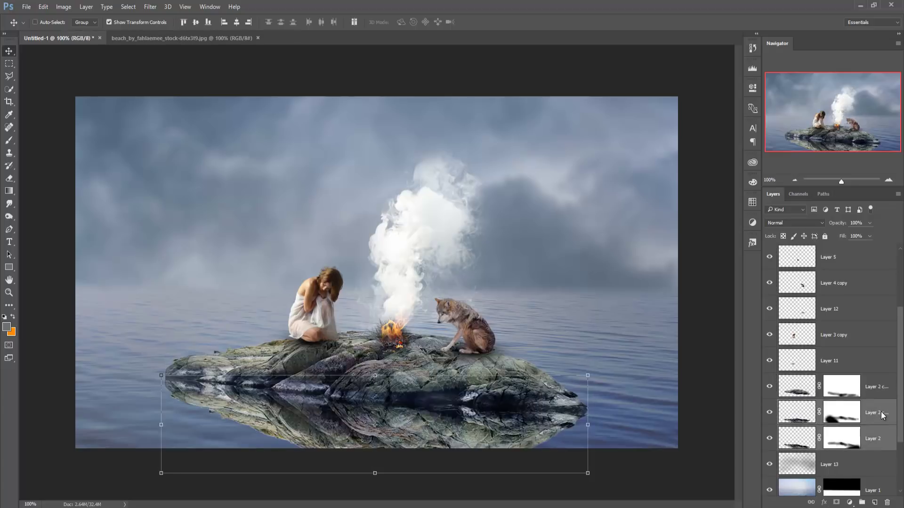
{"action": "right_click", "coordinate": [877, 436]}
{"action": "left_click", "coordinate": [784, 357]}
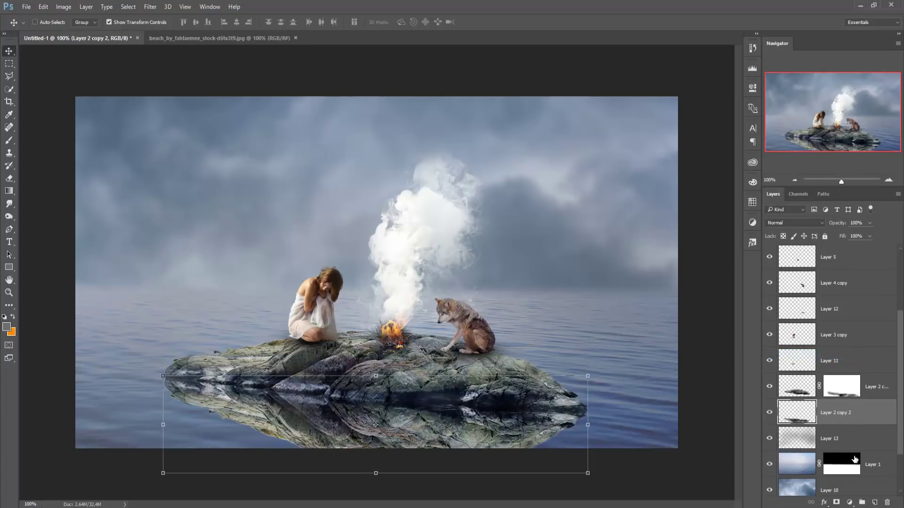
{"action": "left_click", "coordinate": [836, 503]}
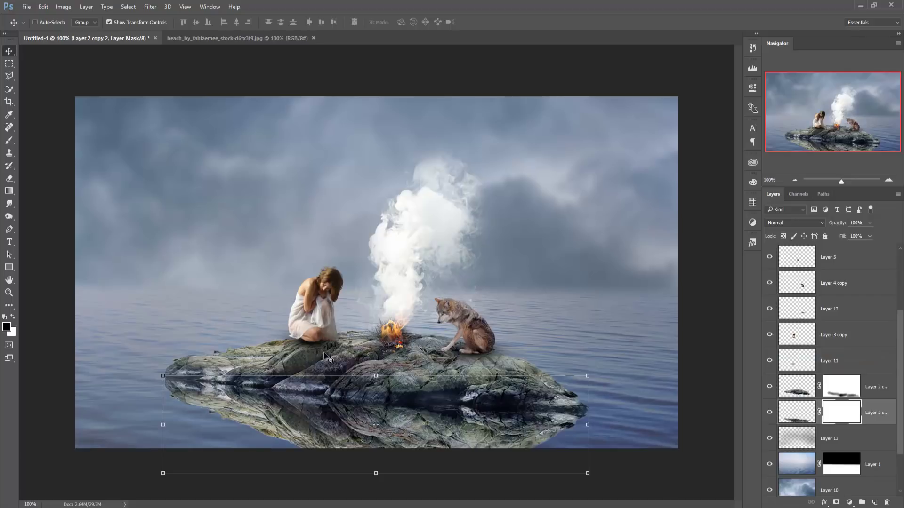
Fade the merged reflection into the water by brushing its mask at 12–37% opacity
{"action": "left_click", "coordinate": [5, 138]}
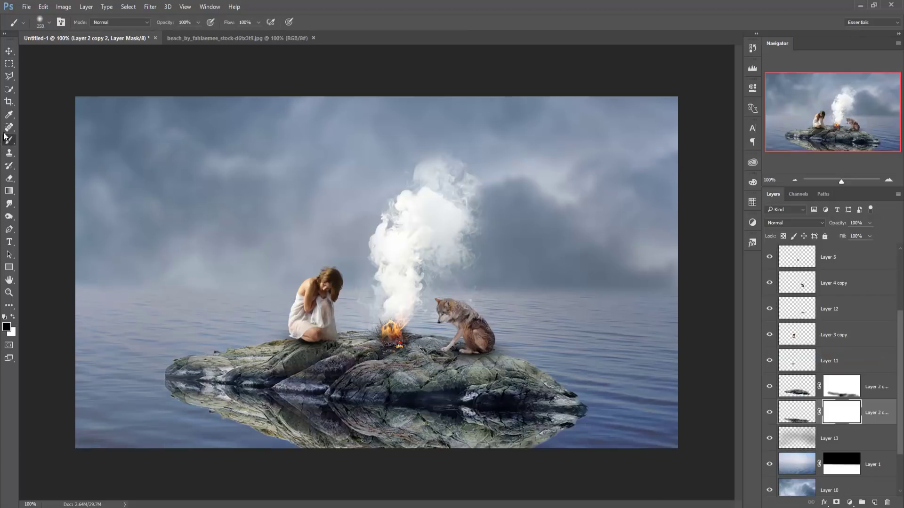
{"action": "left_click", "coordinate": [198, 22]}
{"action": "left_click_drag", "start_coordinate": [163, 33], "coordinate": [159, 34]}
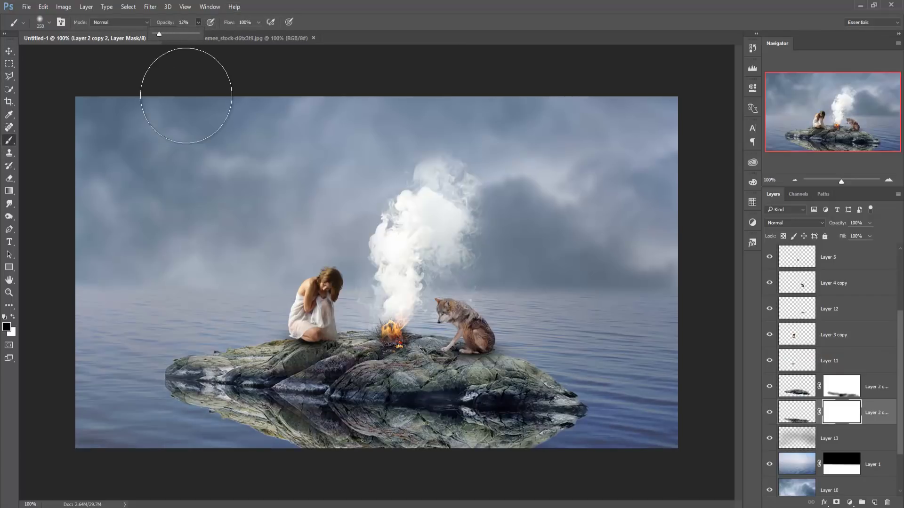
{"action": "key", "text": "bracketleft"}
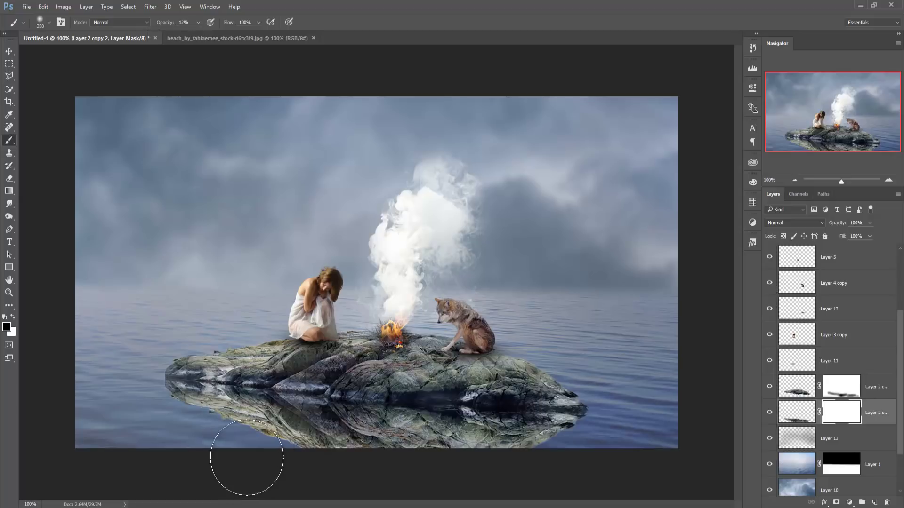
{"action": "key", "text": "bracketleft"}
{"action": "key", "text": "bracketleft"}
{"action": "left_click_drag", "start_coordinate": [153, 429], "coordinate": [238, 433]}
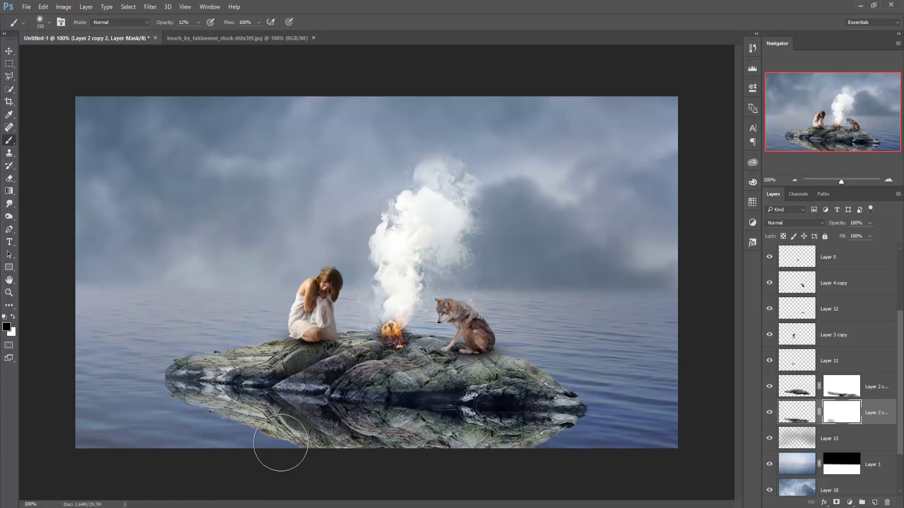
{"action": "left_click", "coordinate": [199, 22]}
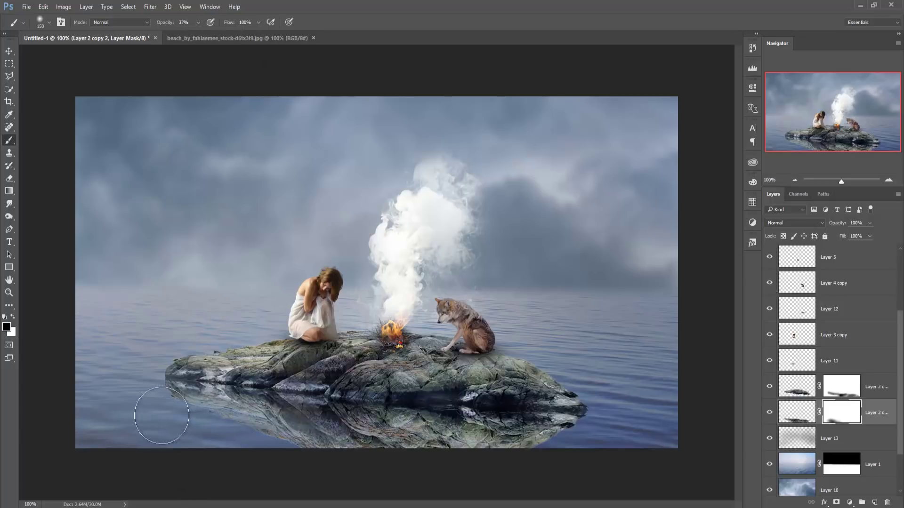
{"action": "left_click_drag", "start_coordinate": [264, 438], "coordinate": [497, 453]}
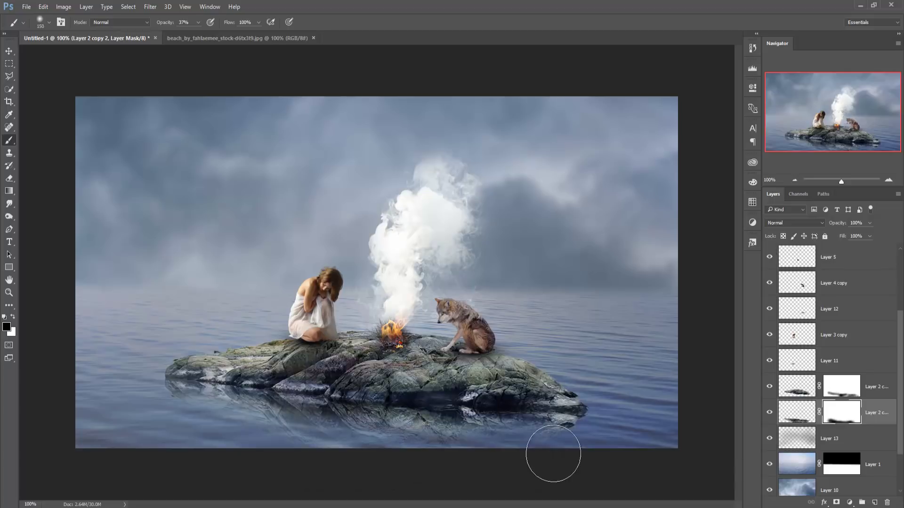
{"action": "mouse_move", "coordinate": [450, 458]}
{"action": "left_mouse_down"}
{"action": "mouse_move", "coordinate": [327, 437]}
{"action": "mouse_move", "coordinate": [196, 429]}
{"action": "left_mouse_up"}
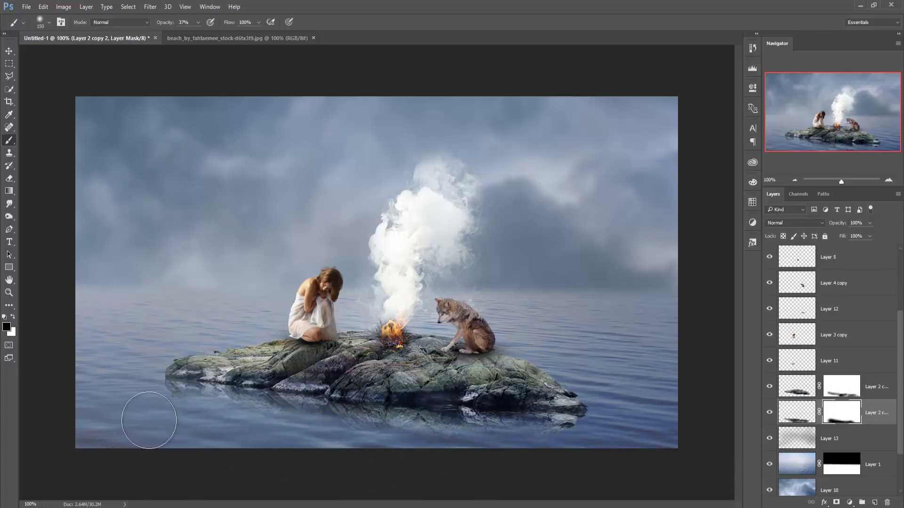
{"action": "mouse_move", "coordinate": [146, 419]}
{"action": "left_mouse_down"}
{"action": "mouse_move", "coordinate": [281, 453]}
{"action": "mouse_move", "coordinate": [529, 446]}
{"action": "left_mouse_up"}
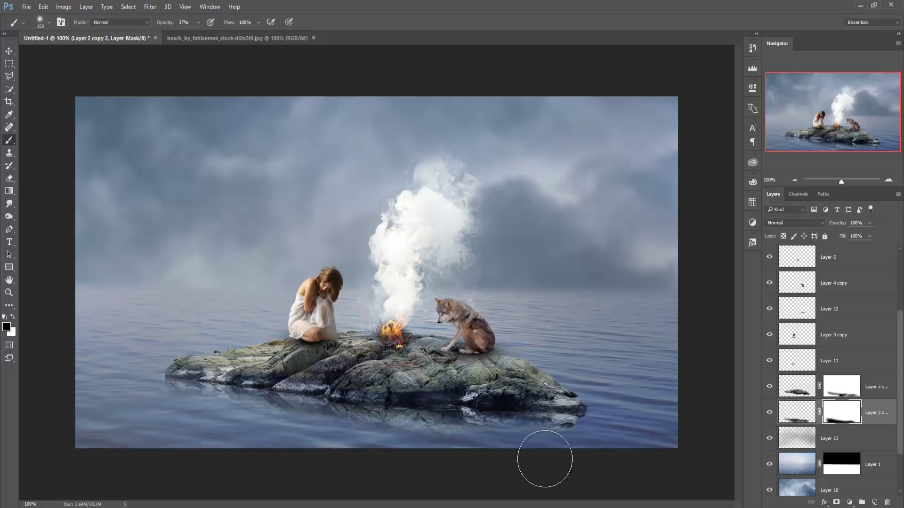
{"action": "left_click", "coordinate": [8, 53]}
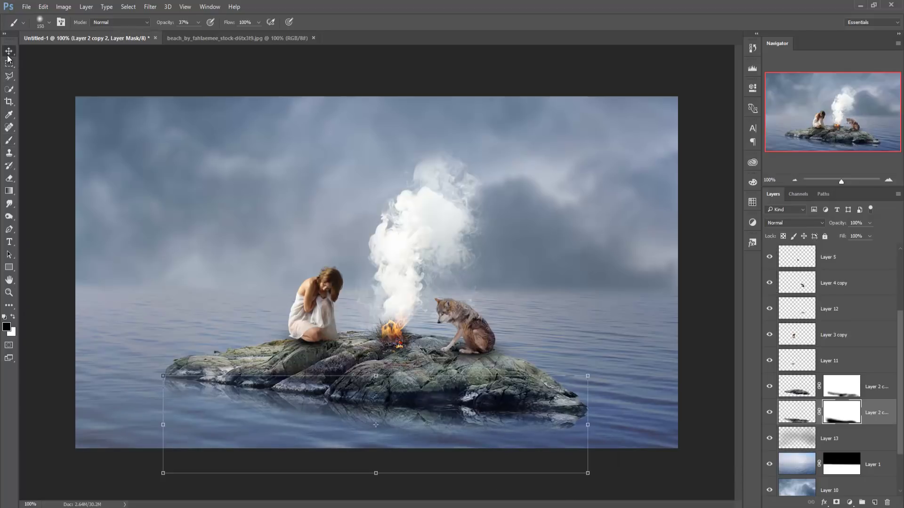
Add a Color Balance adjustment layer above the smoke Layer 8
{"action": "left_click", "coordinate": [877, 388]}
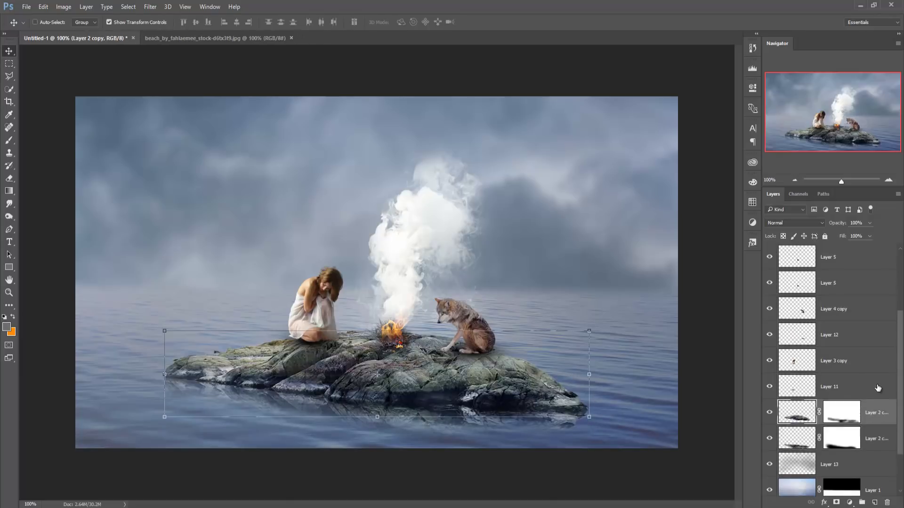
{"action": "scroll", "coordinate": [878, 386], "scroll_direction": "up", "scroll_amount": 3}
{"action": "left_click", "coordinate": [876, 258]}
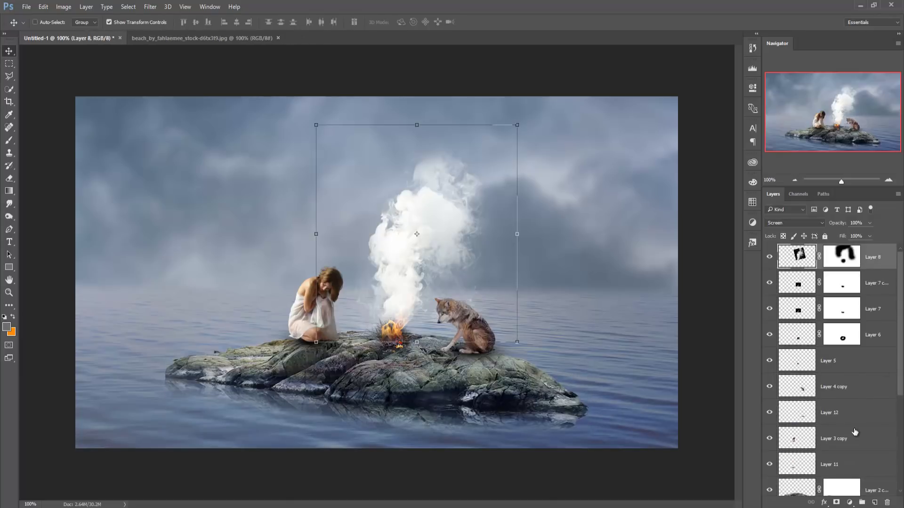
{"action": "left_click", "coordinate": [850, 502]}
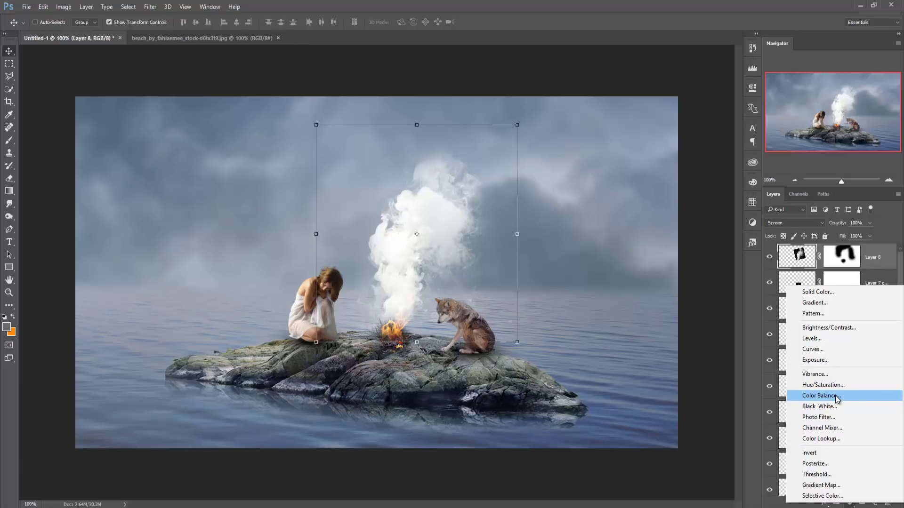
{"action": "left_click", "coordinate": [837, 397]}
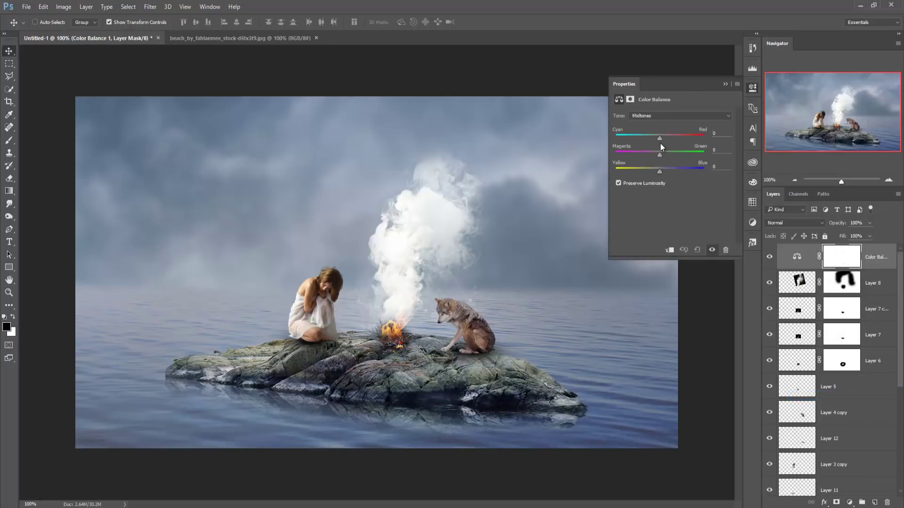
Set Color Balance midtones to Cyan-Red +1, Magenta-Green -2 and Yellow-Blue +31
{"action": "left_click", "coordinate": [660, 170]}
{"action": "left_click_drag", "start_coordinate": [672, 170], "coordinate": [673, 170]}
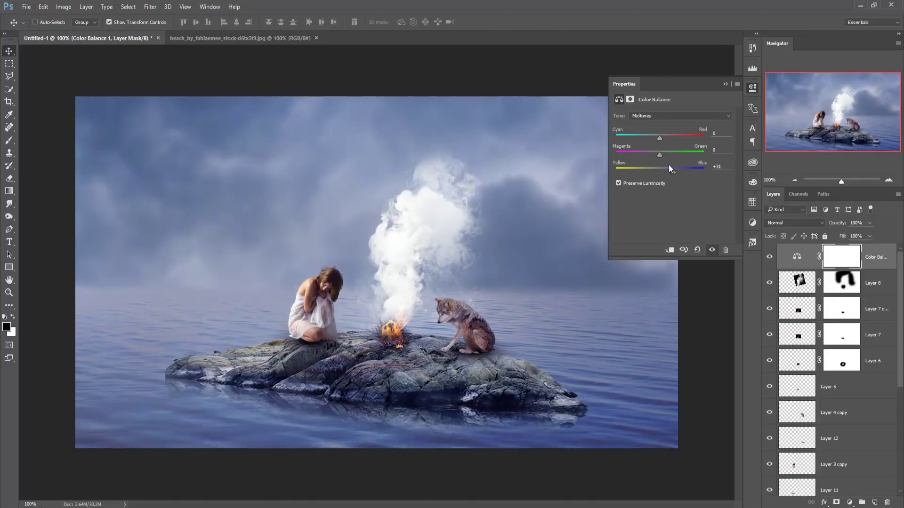
{"action": "left_click_drag", "start_coordinate": [660, 138], "coordinate": [658, 137]}
{"action": "left_click_drag", "start_coordinate": [660, 155], "coordinate": [662, 155]}
{"action": "left_click", "coordinate": [725, 81]}
{"action": "left_click", "coordinate": [882, 262]}
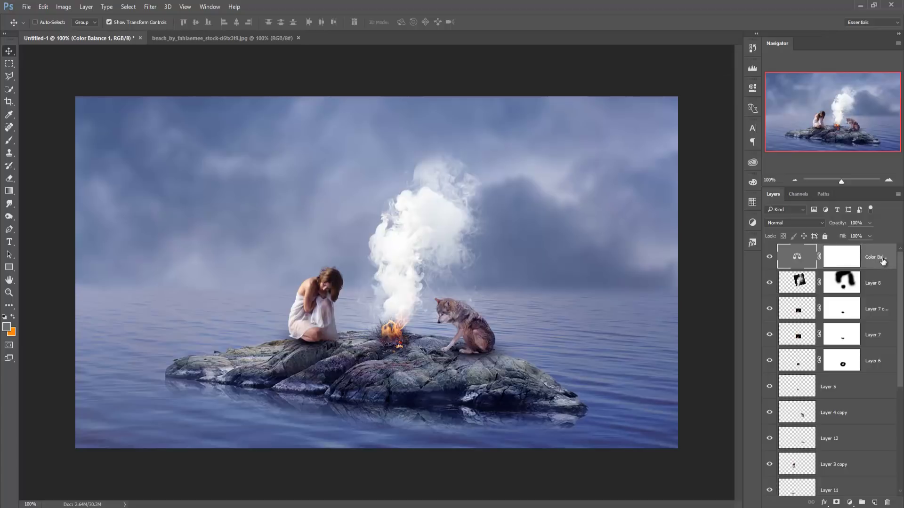
Stamp all visible layers into Layer 14 and duplicate it as Layer 14 copy
{"action": "key", "text": "shift+ctrl+alt+e"}
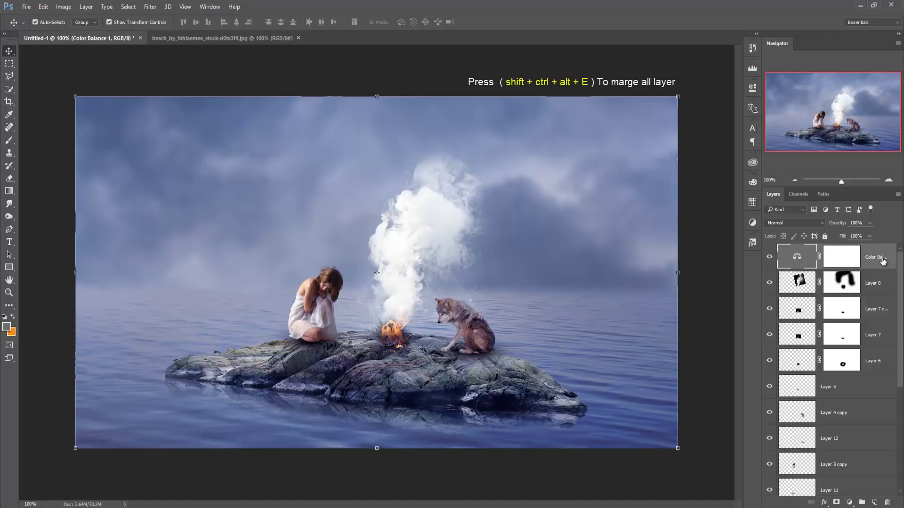
{"action": "key", "text": "shift+ctrl+alt+e"}
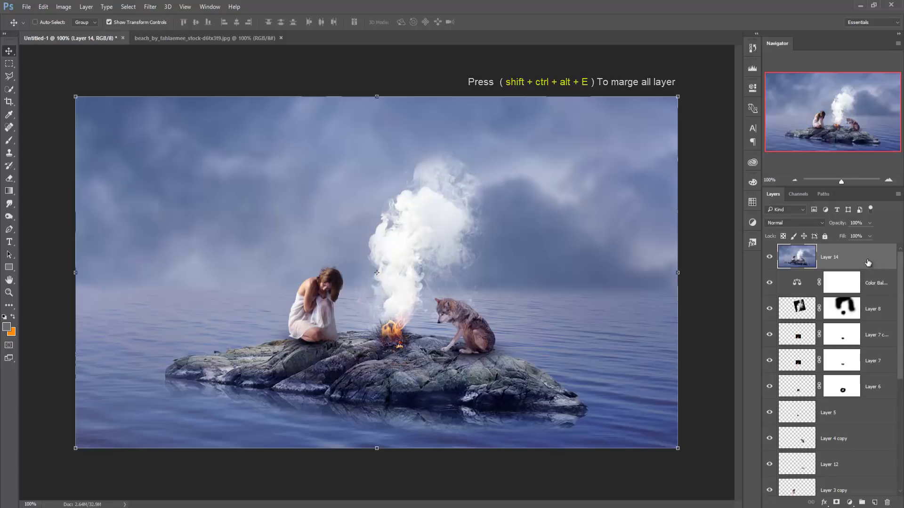
{"action": "right_click", "coordinate": [842, 255]}
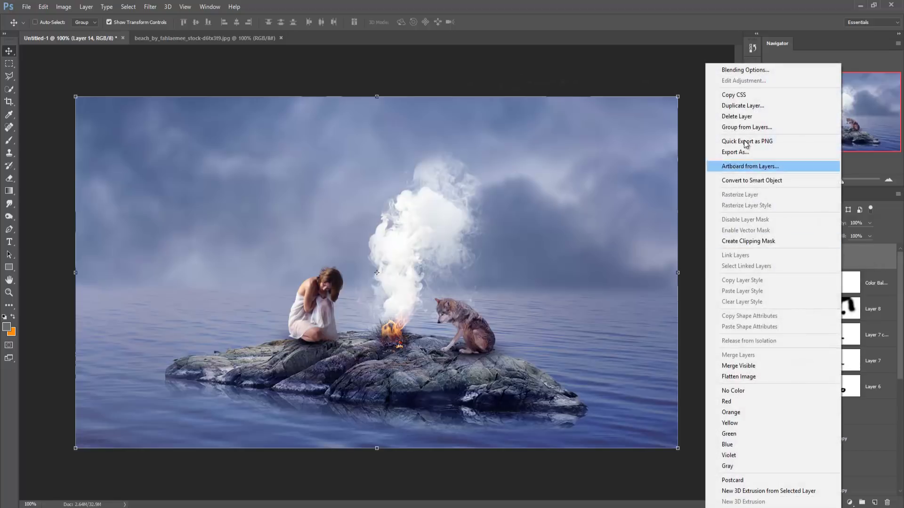
{"action": "left_click", "coordinate": [734, 106]}
{"action": "left_click", "coordinate": [539, 160]}
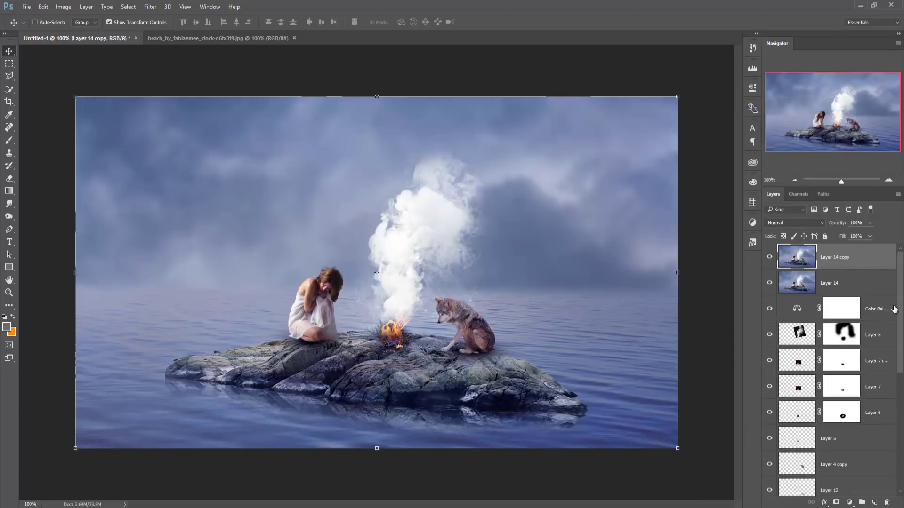
{"action": "left_click", "coordinate": [150, 6]}
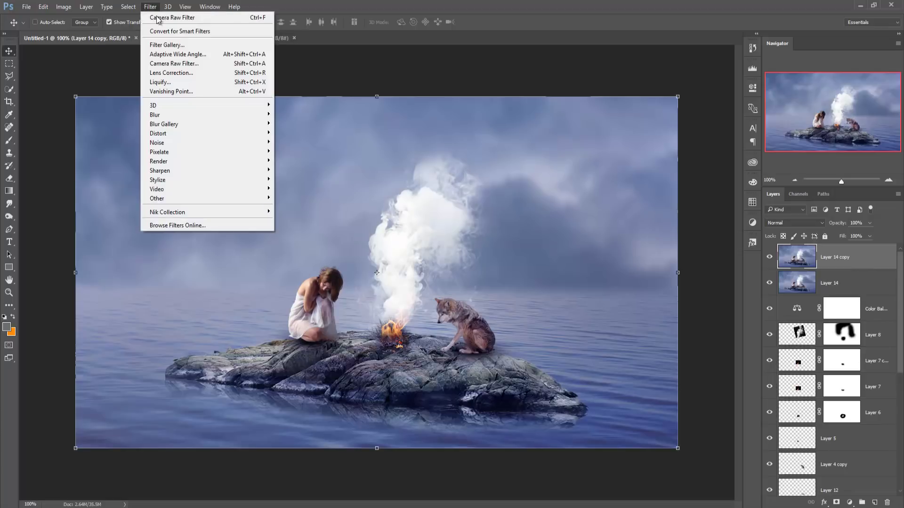
In Camera Raw on Layer 14 copy, set vignetting -25, sharpening 36 and Saturation +8
{"action": "left_click", "coordinate": [171, 64]}
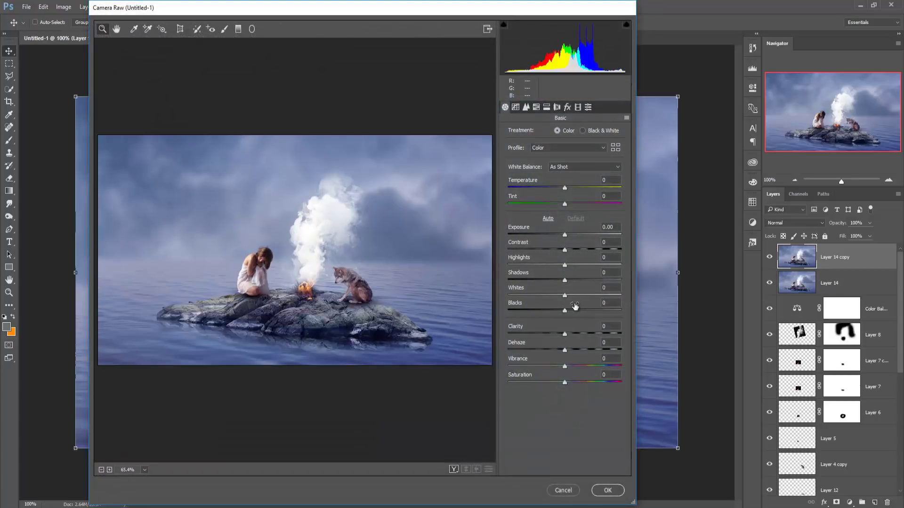
{"action": "left_click", "coordinate": [568, 107]}
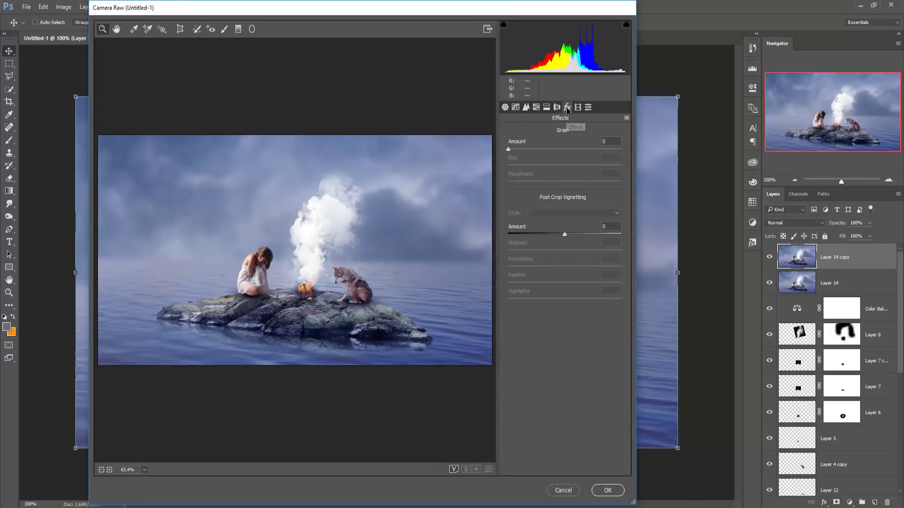
{"action": "left_click_drag", "start_coordinate": [565, 234], "coordinate": [550, 234]}
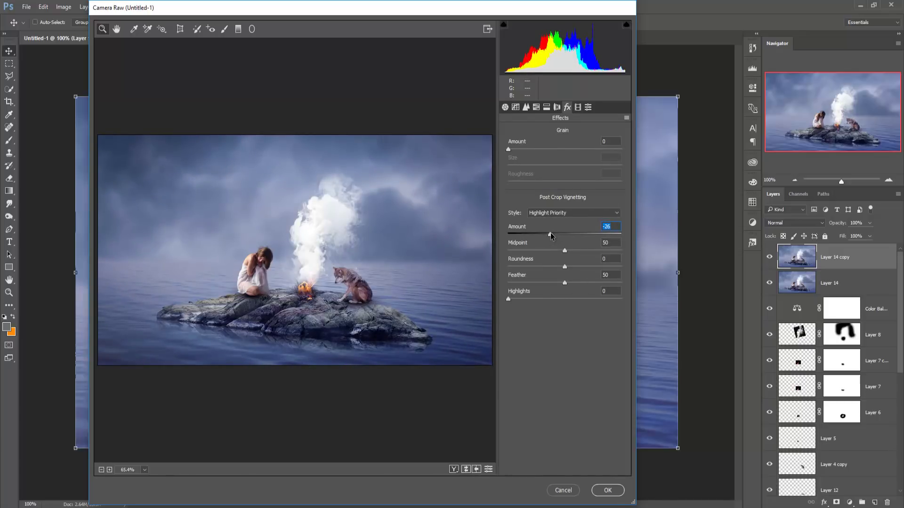
{"action": "left_click_drag", "start_coordinate": [551, 235], "coordinate": [551, 236]}
{"action": "left_click", "coordinate": [526, 107]}
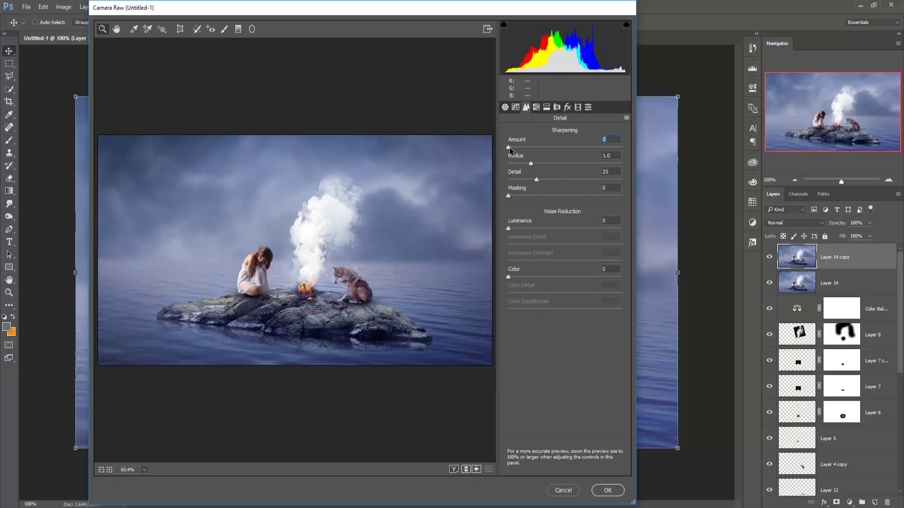
{"action": "left_click_drag", "start_coordinate": [510, 148], "coordinate": [536, 147]}
{"action": "left_click", "coordinate": [505, 107]}
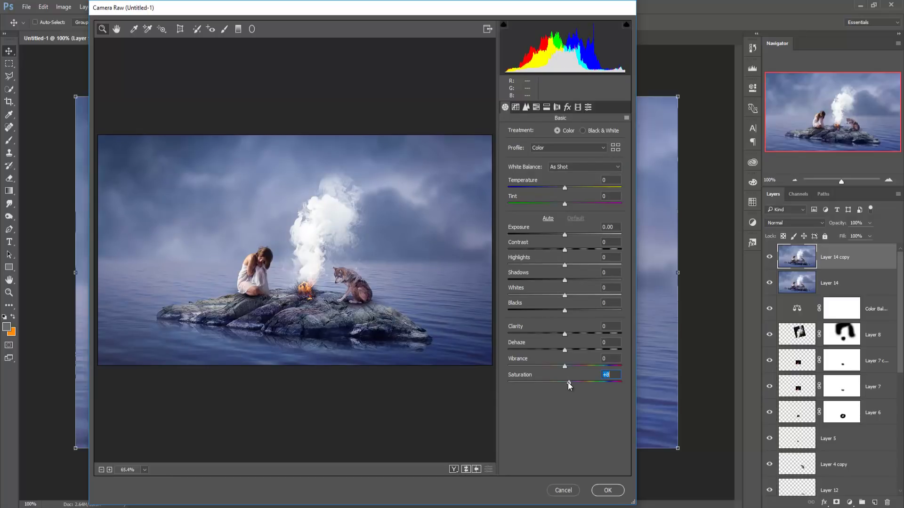
{"action": "left_click_drag", "start_coordinate": [568, 385], "coordinate": [569, 384]}
In Split Toning, tint the highlights warm with hue 62 and saturation 18
{"action": "left_click", "coordinate": [547, 107]}
{"action": "left_click_drag", "start_coordinate": [508, 147], "coordinate": [526, 147]}
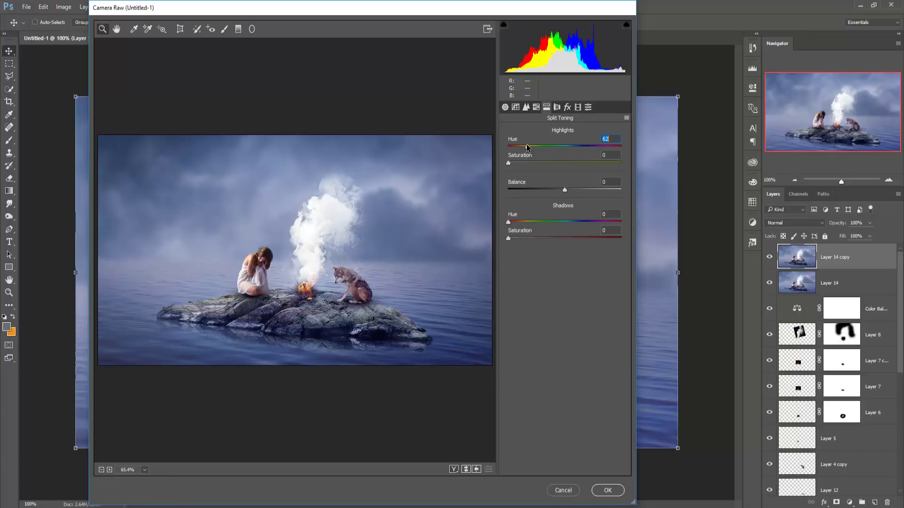
{"action": "left_click", "coordinate": [513, 163]}
{"action": "left_click_drag", "start_coordinate": [513, 163], "coordinate": [527, 163]}
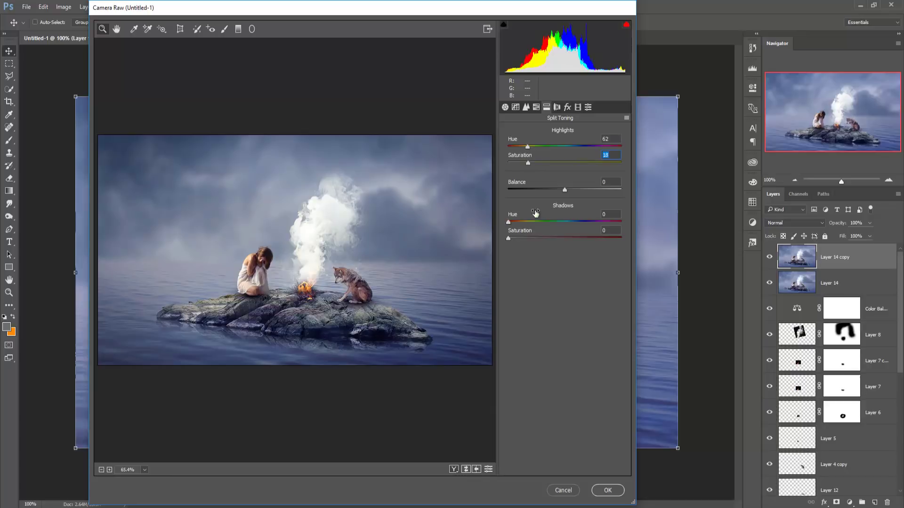
Set shadows to hue 239, saturation 13, and balance -21, then apply Camera Raw
{"action": "mouse_move", "coordinate": [508, 222]}
{"action": "left_mouse_down"}
{"action": "mouse_move", "coordinate": [587, 225]}
{"action": "mouse_move", "coordinate": [574, 225]}
{"action": "left_mouse_up"}
{"action": "left_click_drag", "start_coordinate": [508, 239], "coordinate": [522, 238]}
{"action": "left_click_drag", "start_coordinate": [575, 221], "coordinate": [583, 223]}
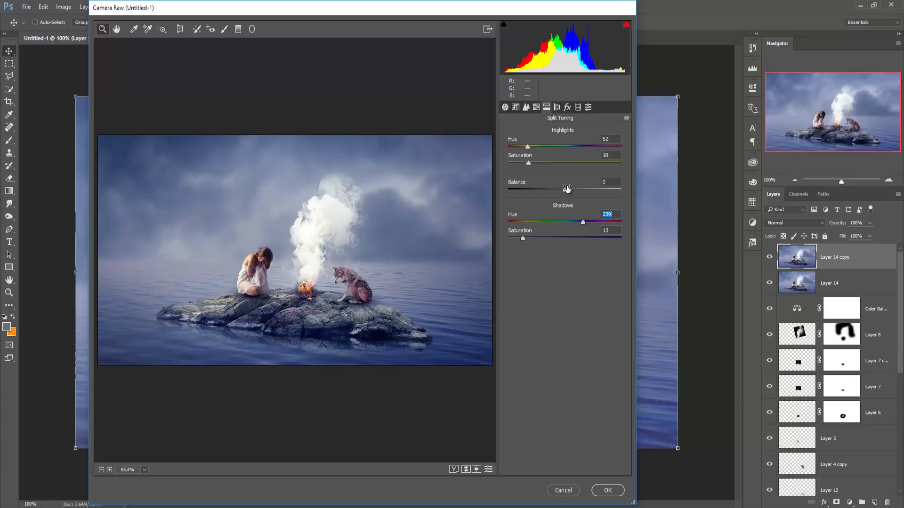
{"action": "mouse_move", "coordinate": [565, 190]}
{"action": "left_mouse_down"}
{"action": "mouse_move", "coordinate": [556, 190]}
{"action": "mouse_move", "coordinate": [574, 190]}
{"action": "mouse_move", "coordinate": [553, 194]}
{"action": "left_mouse_up"}
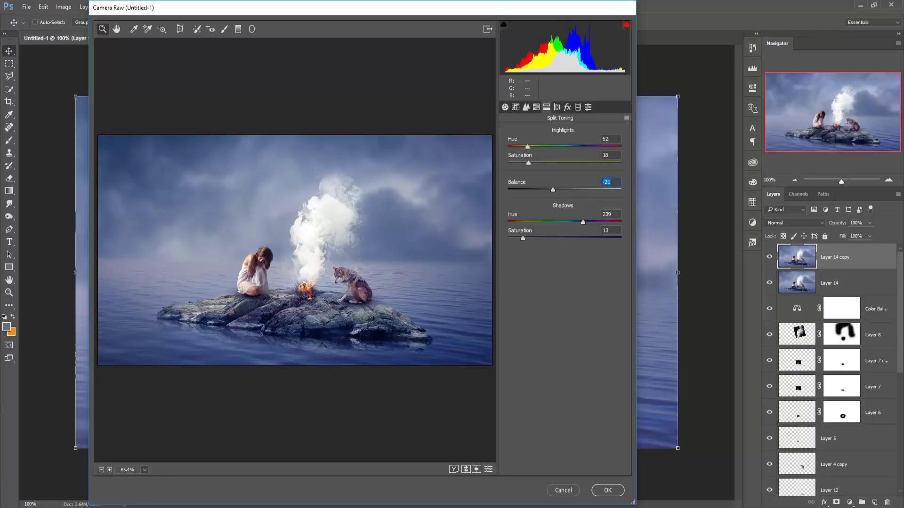
{"action": "left_click", "coordinate": [608, 491]}
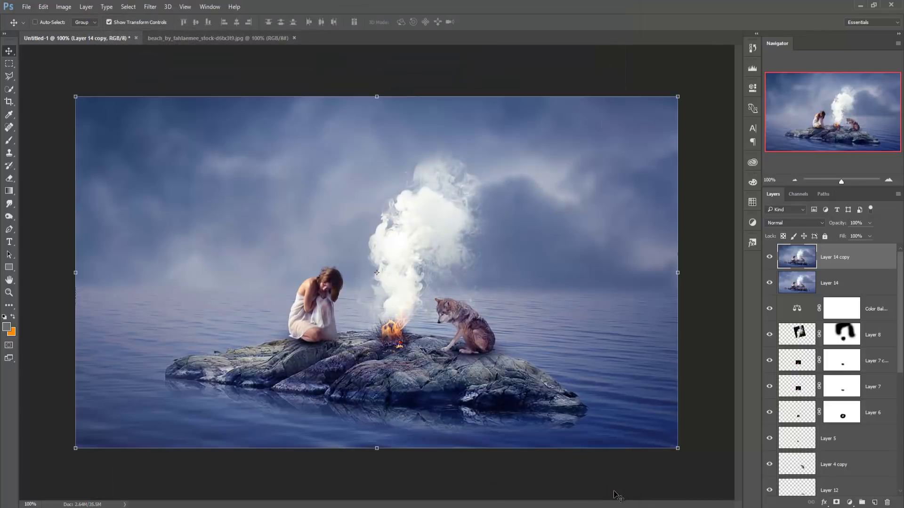
Apply Color Efex Pro 4 Cross Processing at 20% strength as a new layer
{"action": "left_click", "coordinate": [150, 6]}
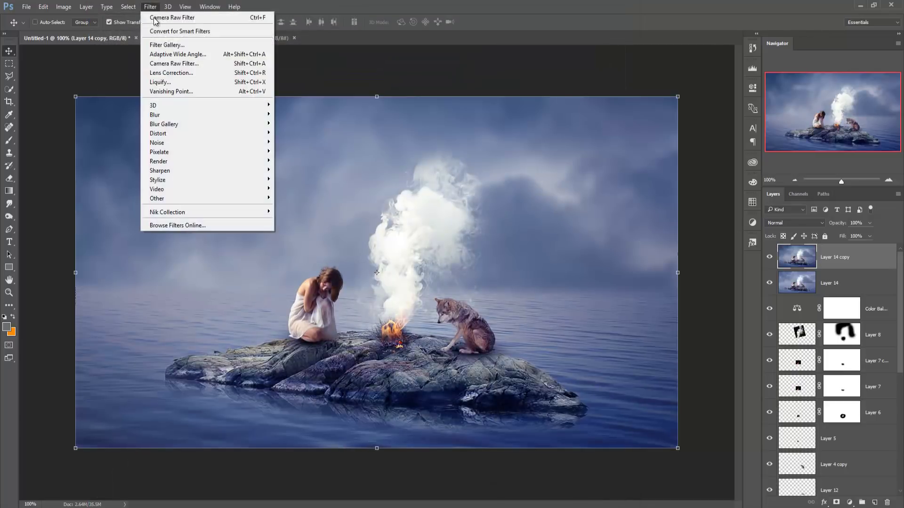
{"action": "mouse_move", "coordinate": [167, 212]}
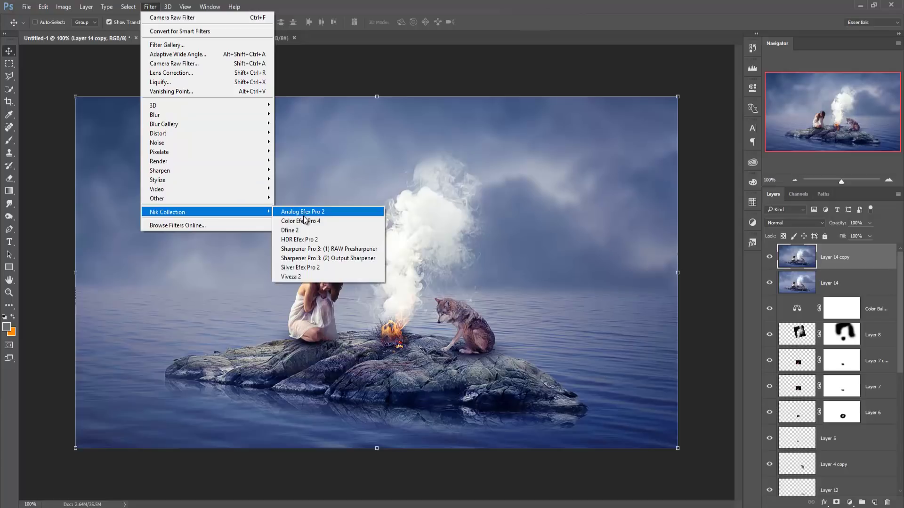
{"action": "left_click", "coordinate": [305, 221]}
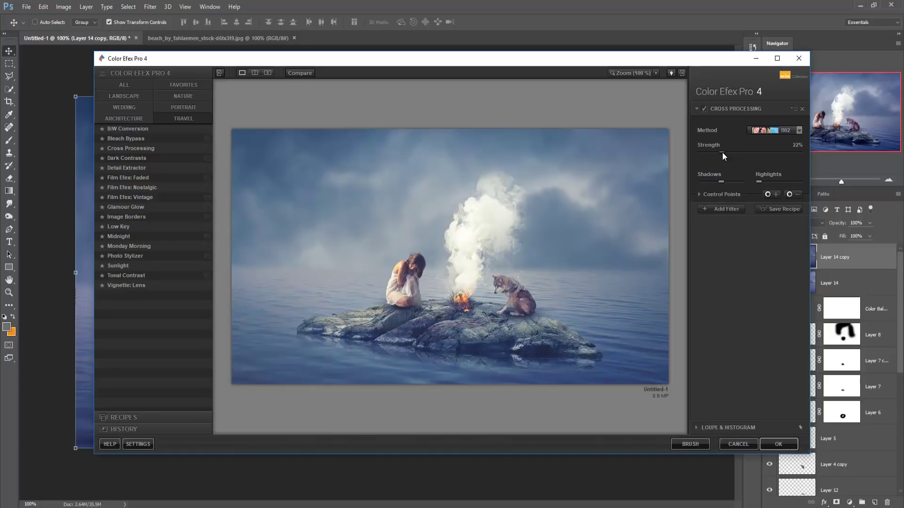
{"action": "left_click_drag", "start_coordinate": [722, 153], "coordinate": [721, 153]}
{"action": "left_click_drag", "start_coordinate": [713, 182], "coordinate": [710, 181]}
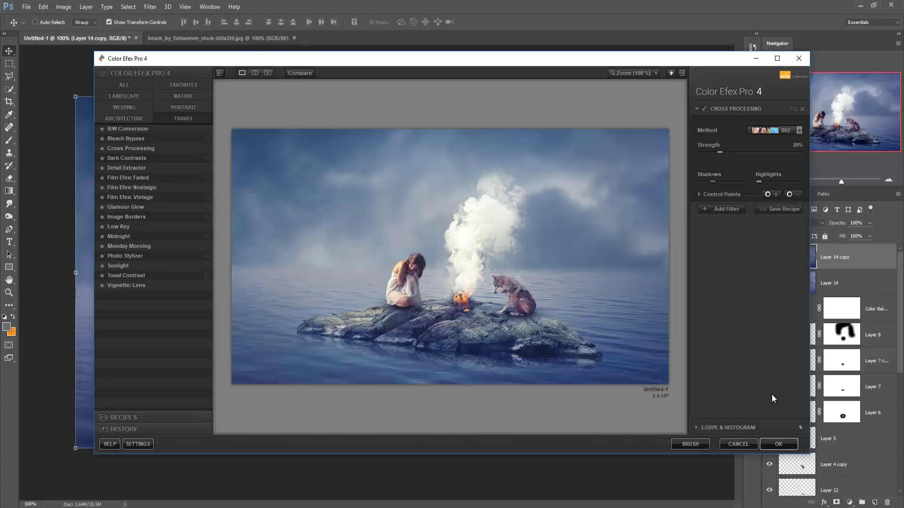
{"action": "left_click", "coordinate": [767, 441]}
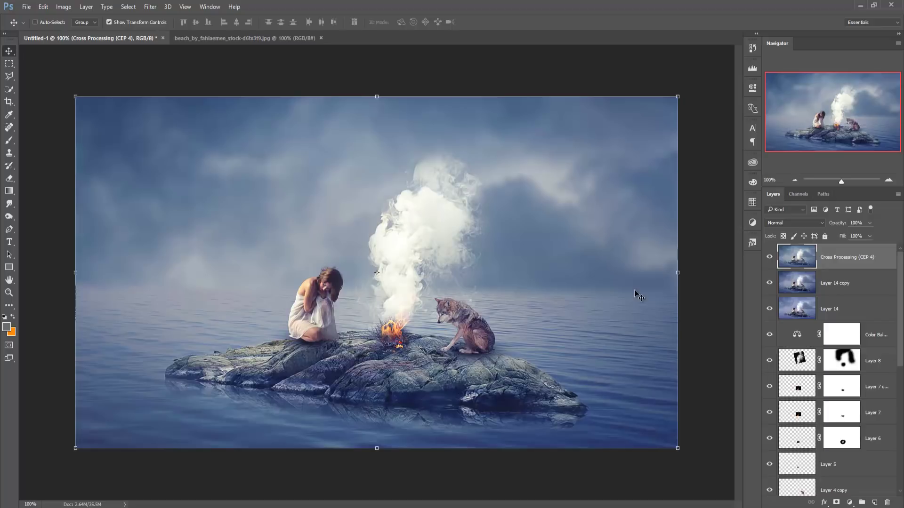
Add a Warming Filter (85) Photo Filter adjustment layer at 25% density
{"action": "left_click", "coordinate": [850, 503]}
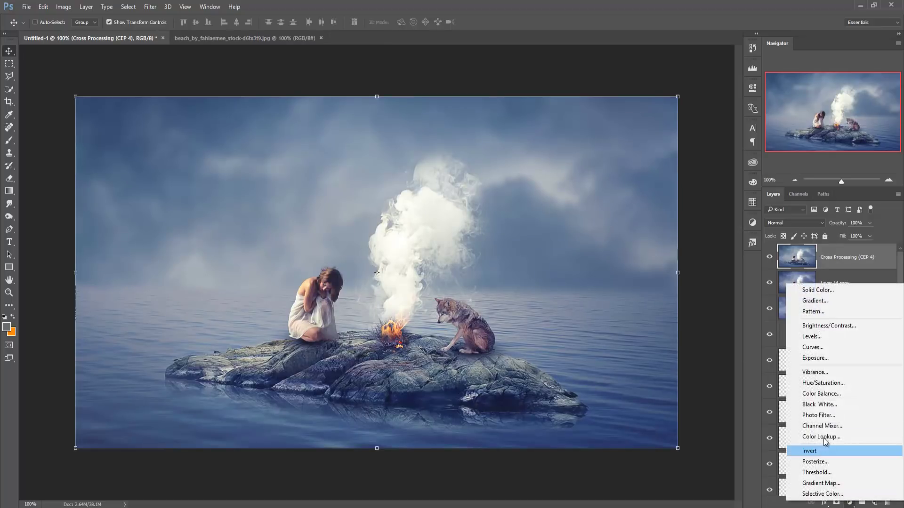
{"action": "left_click", "coordinate": [823, 416]}
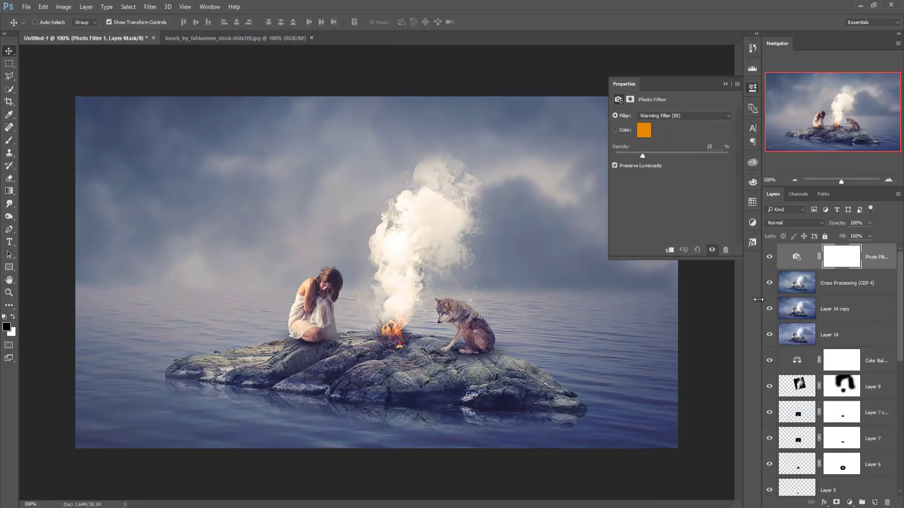
{"action": "left_click", "coordinate": [726, 84]}
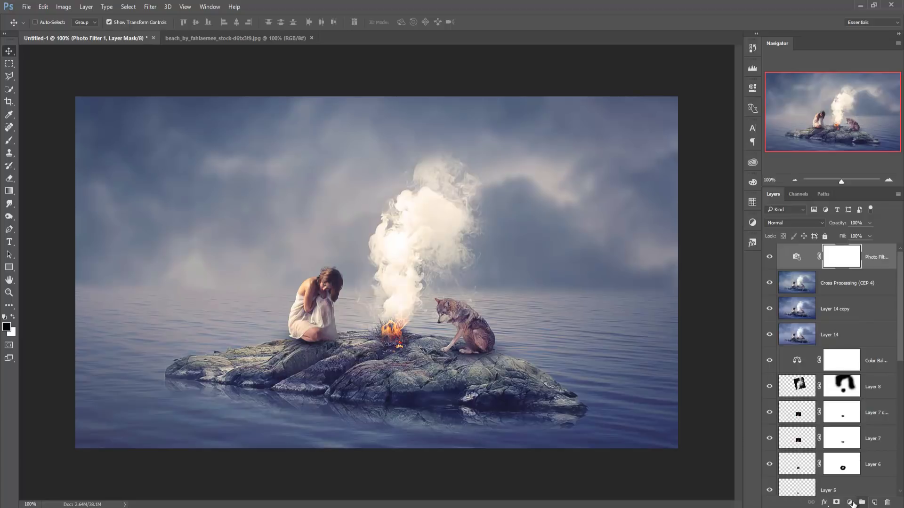
{"action": "left_click", "coordinate": [850, 503]}
Add a Gradient Fill layer using the Neutral Density 20 preset
{"action": "left_click", "coordinate": [820, 303]}
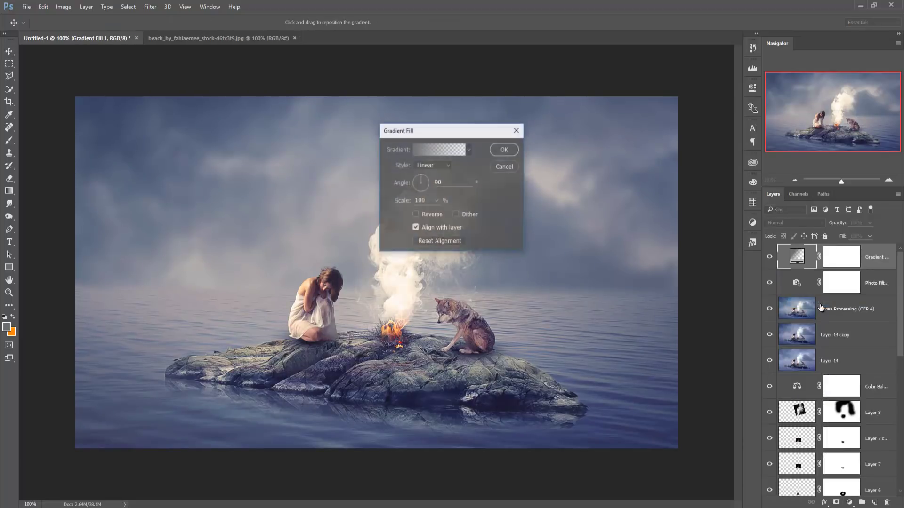
{"action": "left_click", "coordinate": [452, 149]}
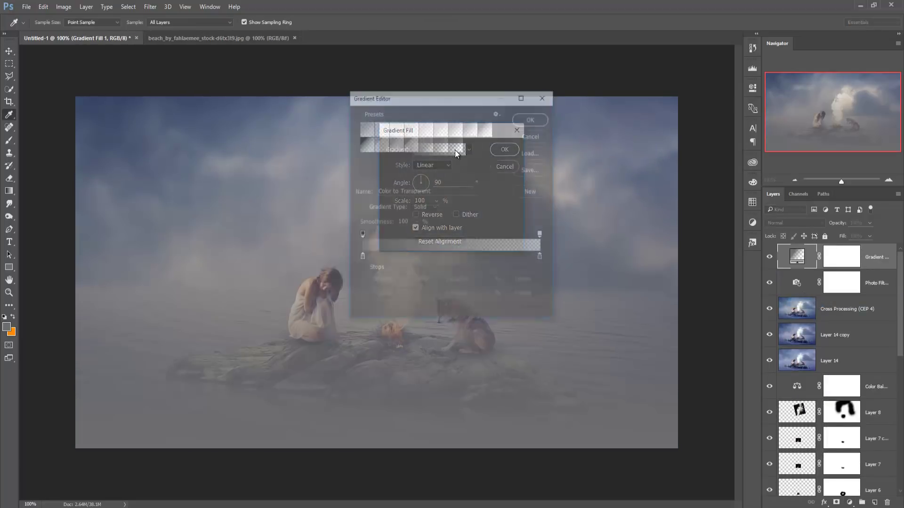
{"action": "left_click", "coordinate": [409, 128]}
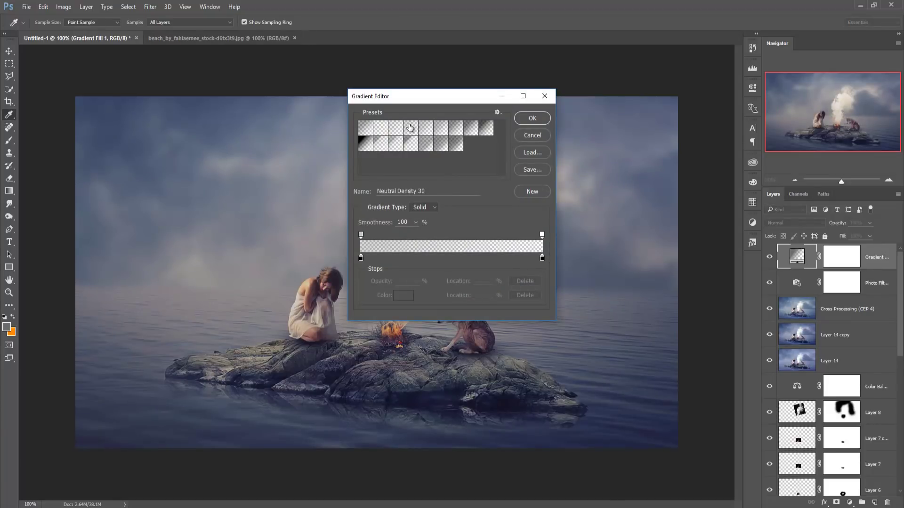
{"action": "left_click", "coordinate": [395, 130]}
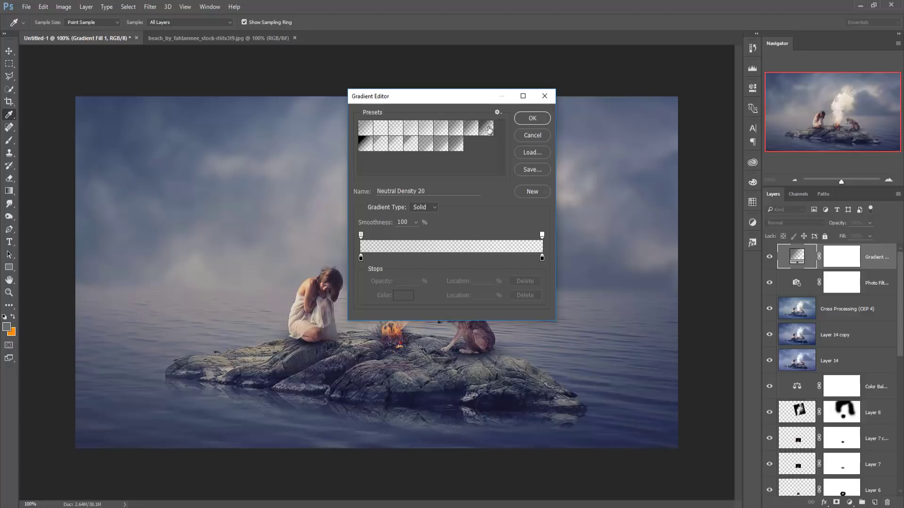
{"action": "left_click", "coordinate": [523, 120]}
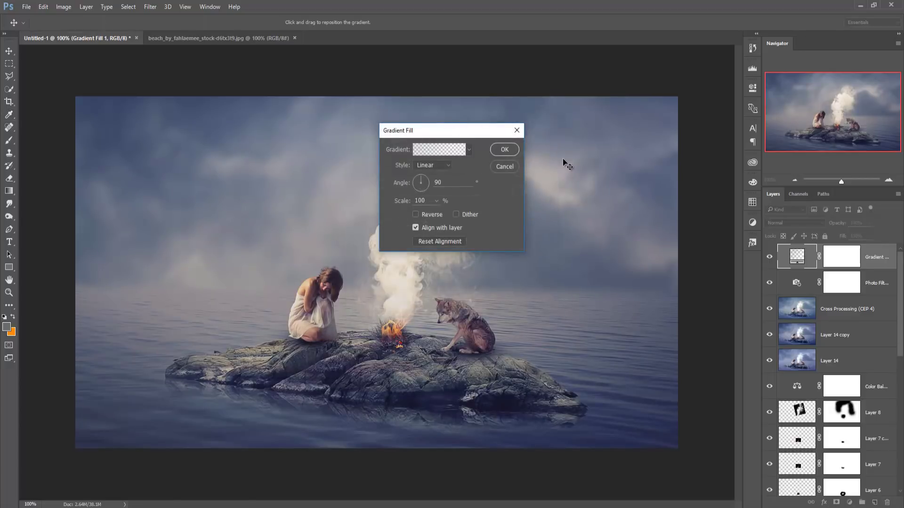
{"action": "left_click", "coordinate": [503, 152]}
Set the gradient layer to Soft Light and stamp all visible layers into a new layer
{"action": "left_click", "coordinate": [819, 223]}
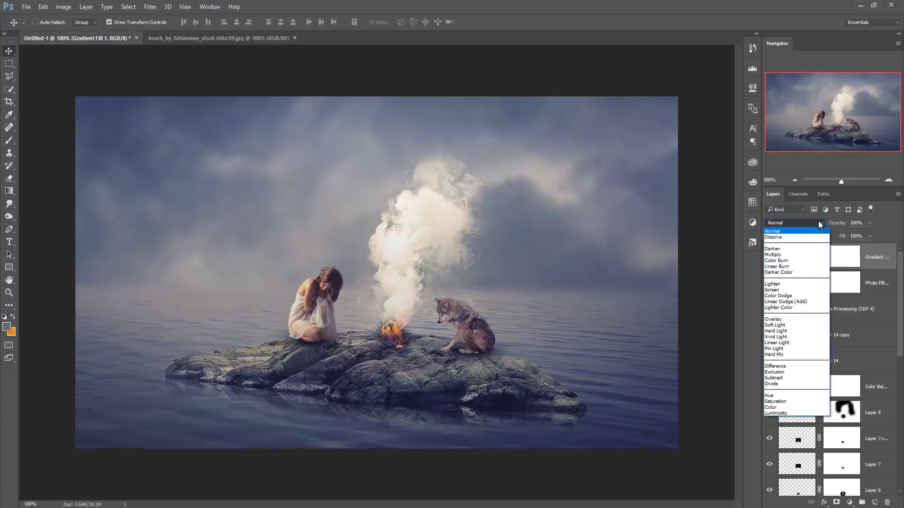
{"action": "left_click", "coordinate": [775, 325]}
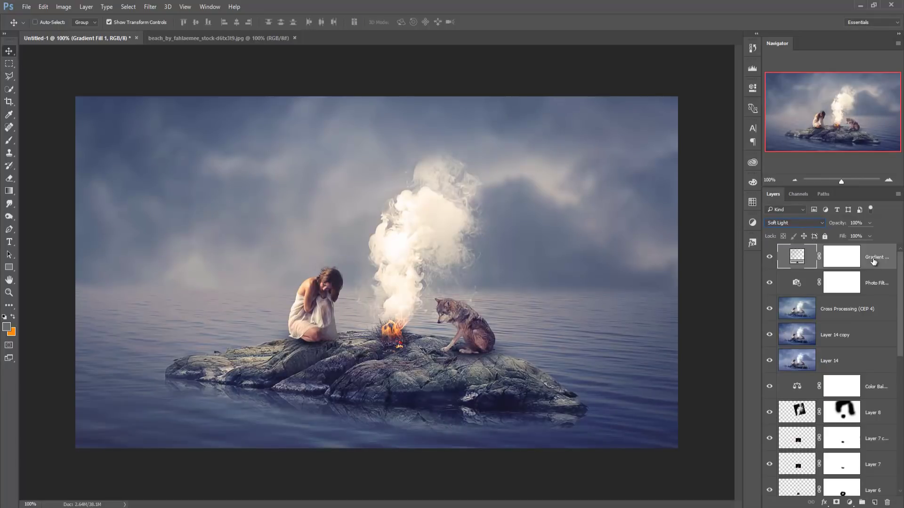
{"action": "key", "text": "ctrl+shift+alt+e"}
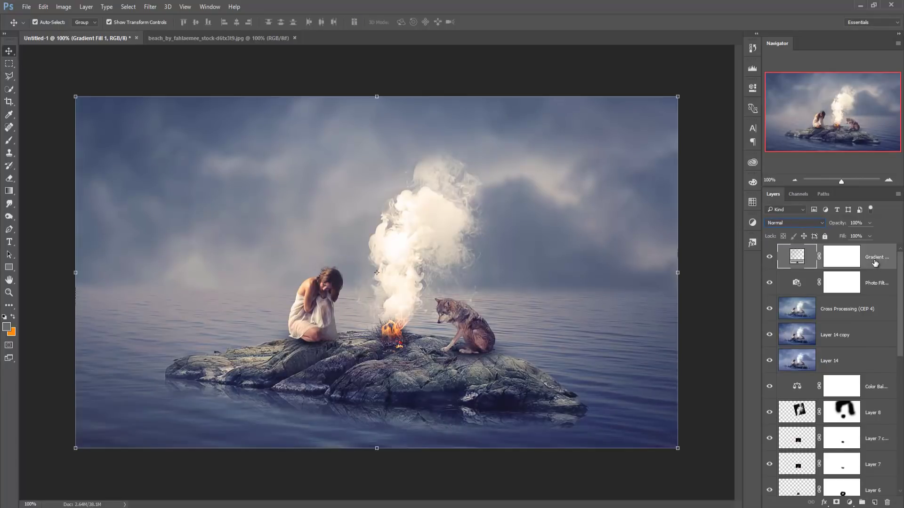